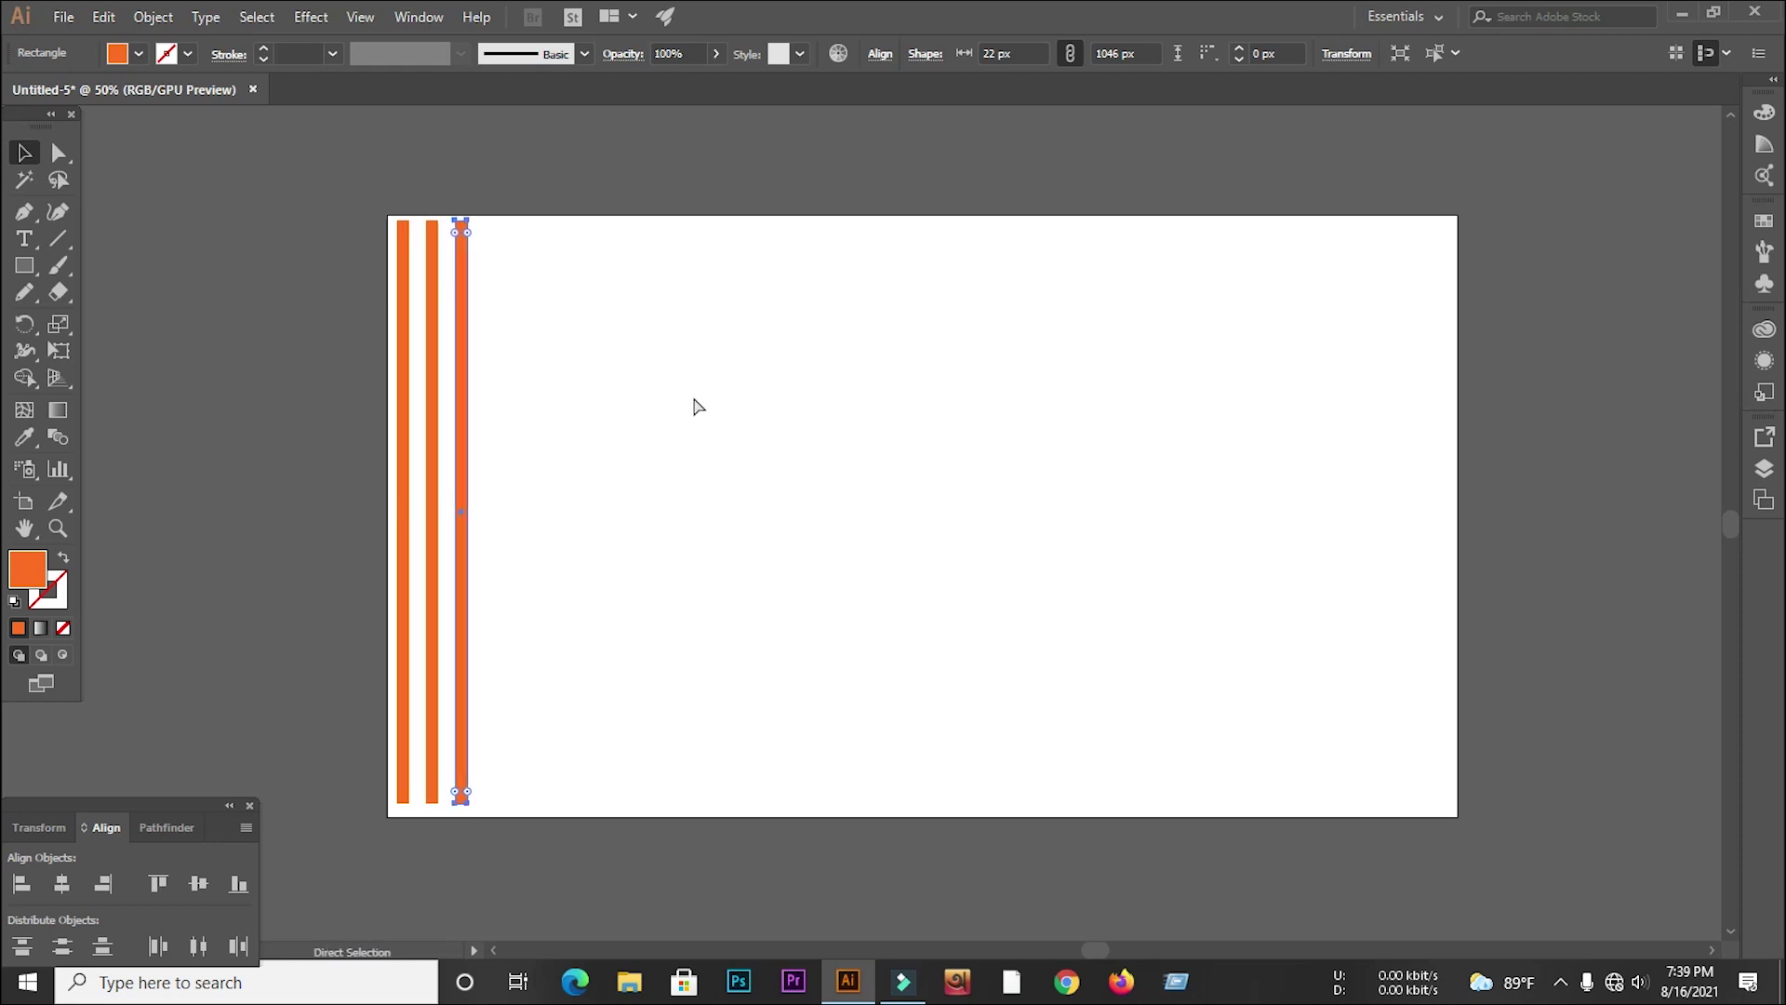
Repeat the last duplicate transform 29 times to continue the evenly spaced orange vertical stripes across the artboard
key("ctrl+d")
key("ctrl+d")
key("ctrl+d")
key("ctrl+d")
key("ctrl+d")
key("ctrl+d")
key("ctrl+d")
key("ctrl+d")
key("ctrl+d")
key("ctrl+d")
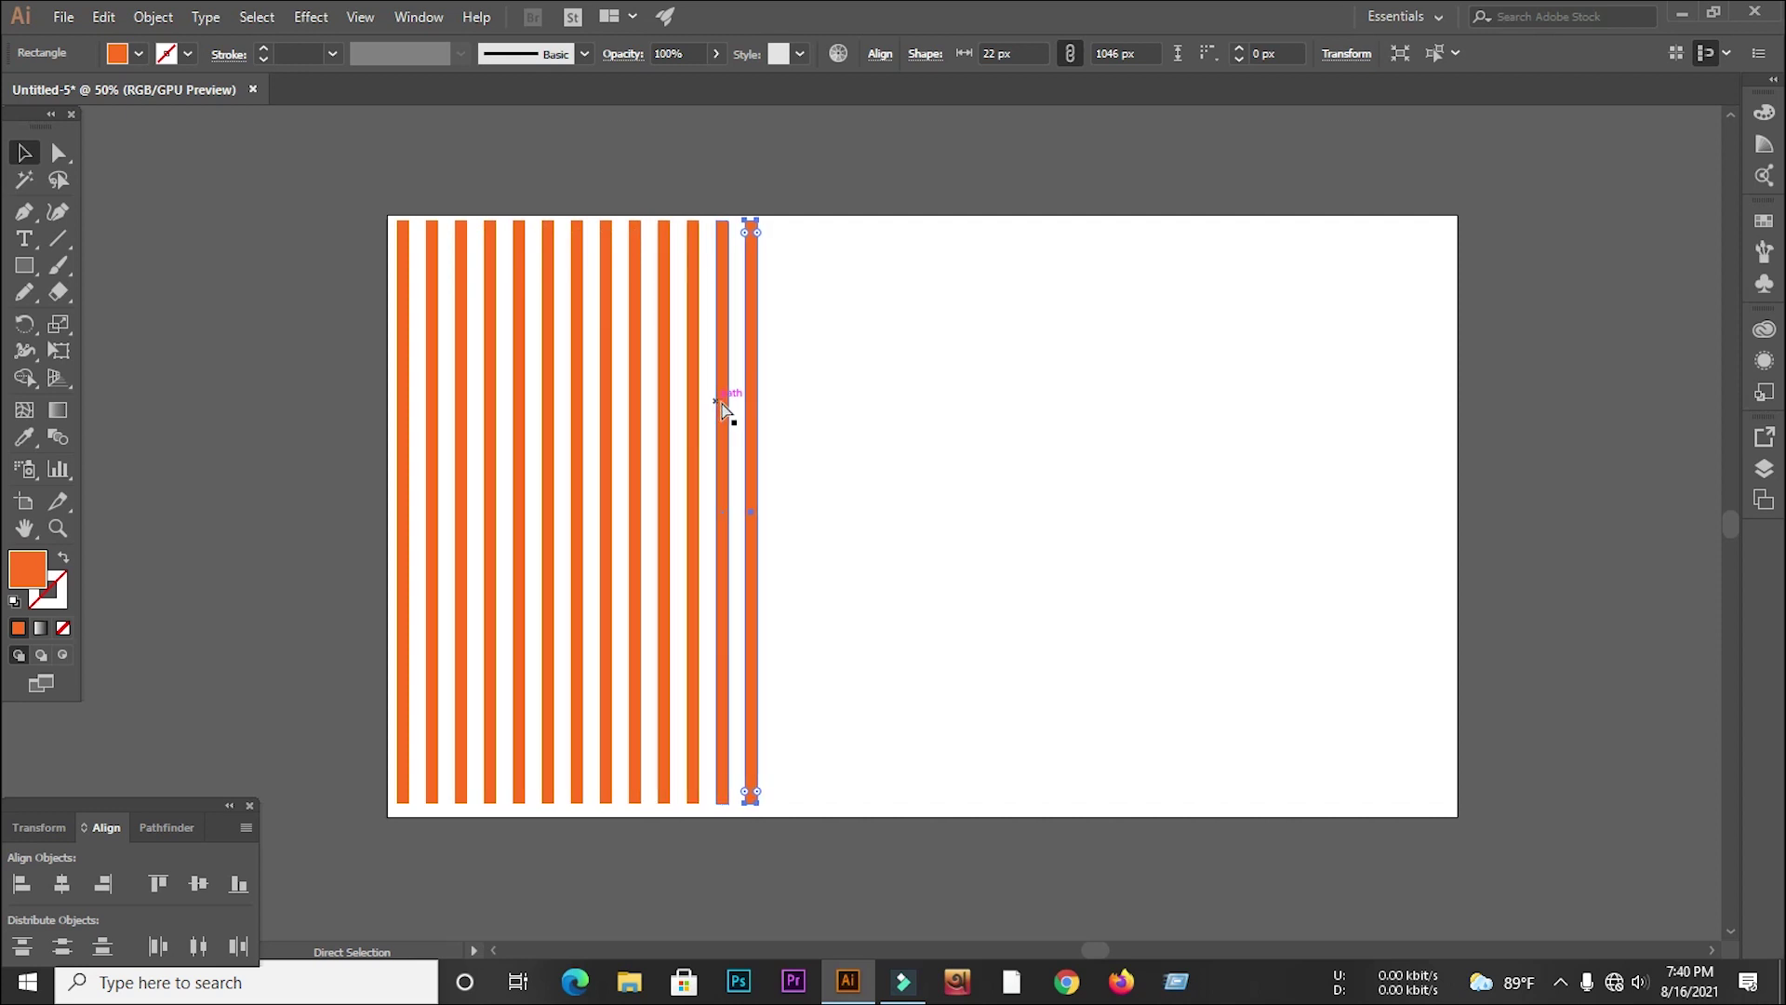
key("ctrl+d")
key("ctrl+d")
key("ctrl+d")
key("ctrl+d")
key("ctrl+d")
key("ctrl+d")
key("ctrl+d")
key("ctrl+d")
key("ctrl+d")
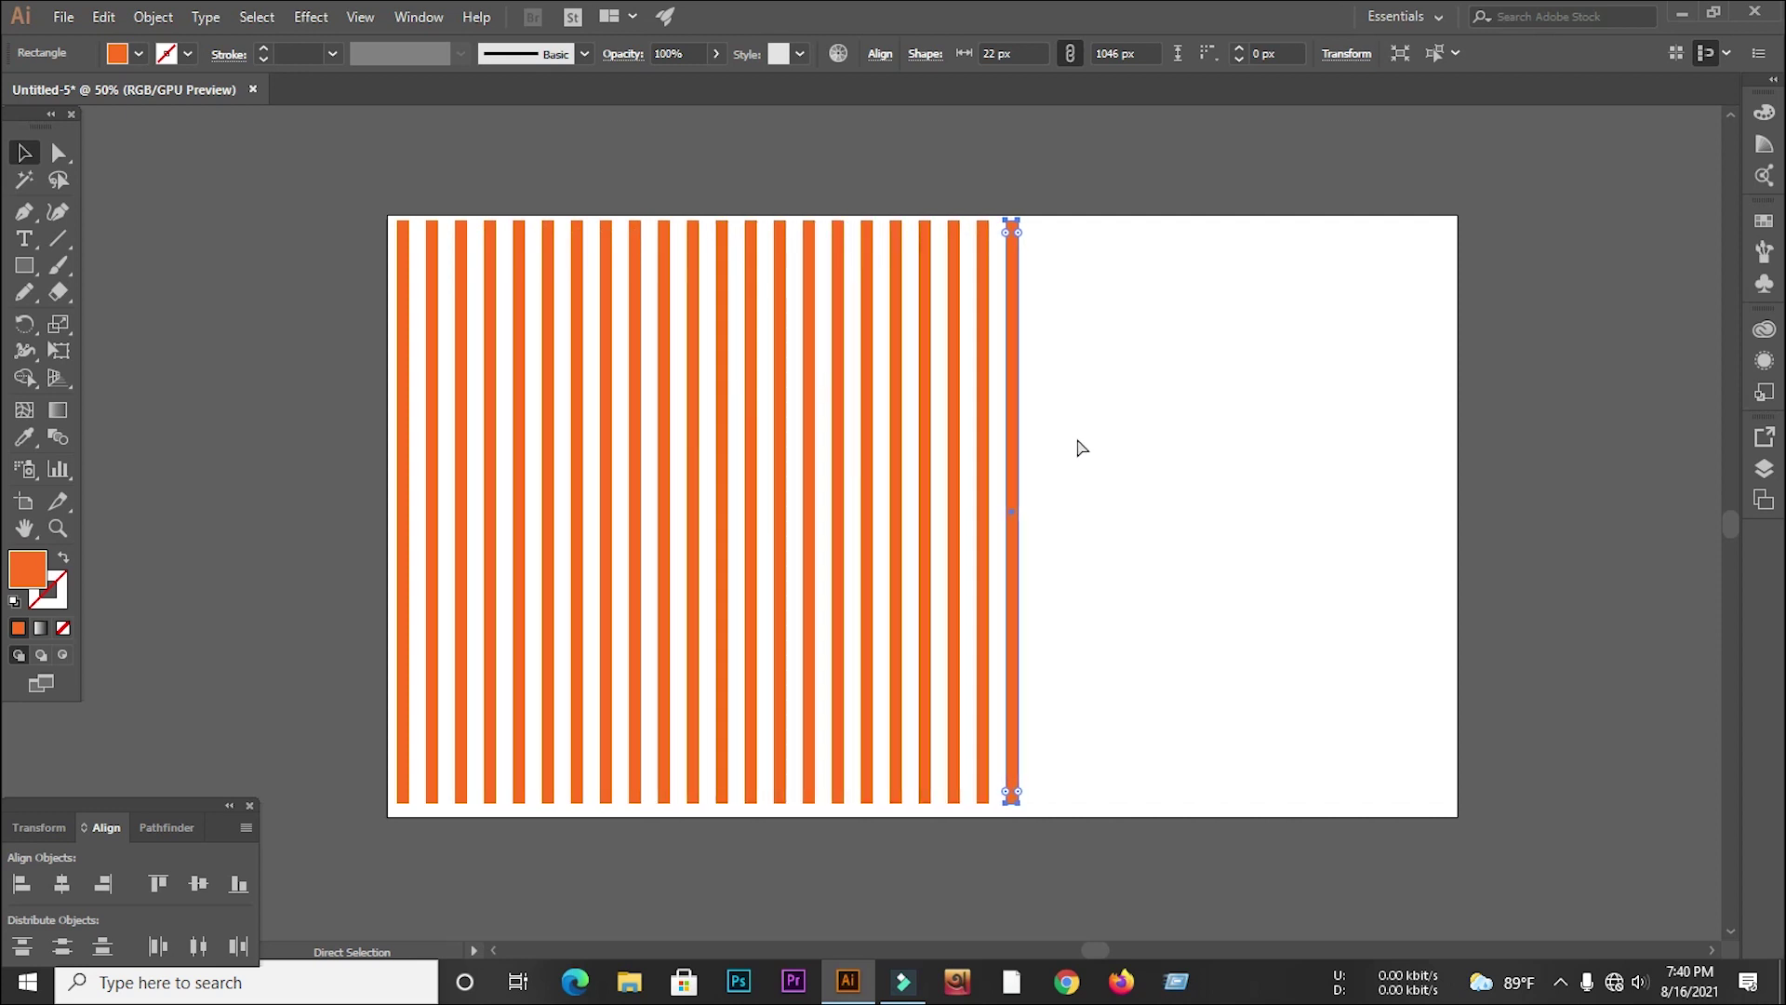
key("ctrl+d")
key("ctrl+d")
key("ctrl+d")
key("ctrl+d")
key("ctrl+d")
key("ctrl+d")
key("ctrl+d")
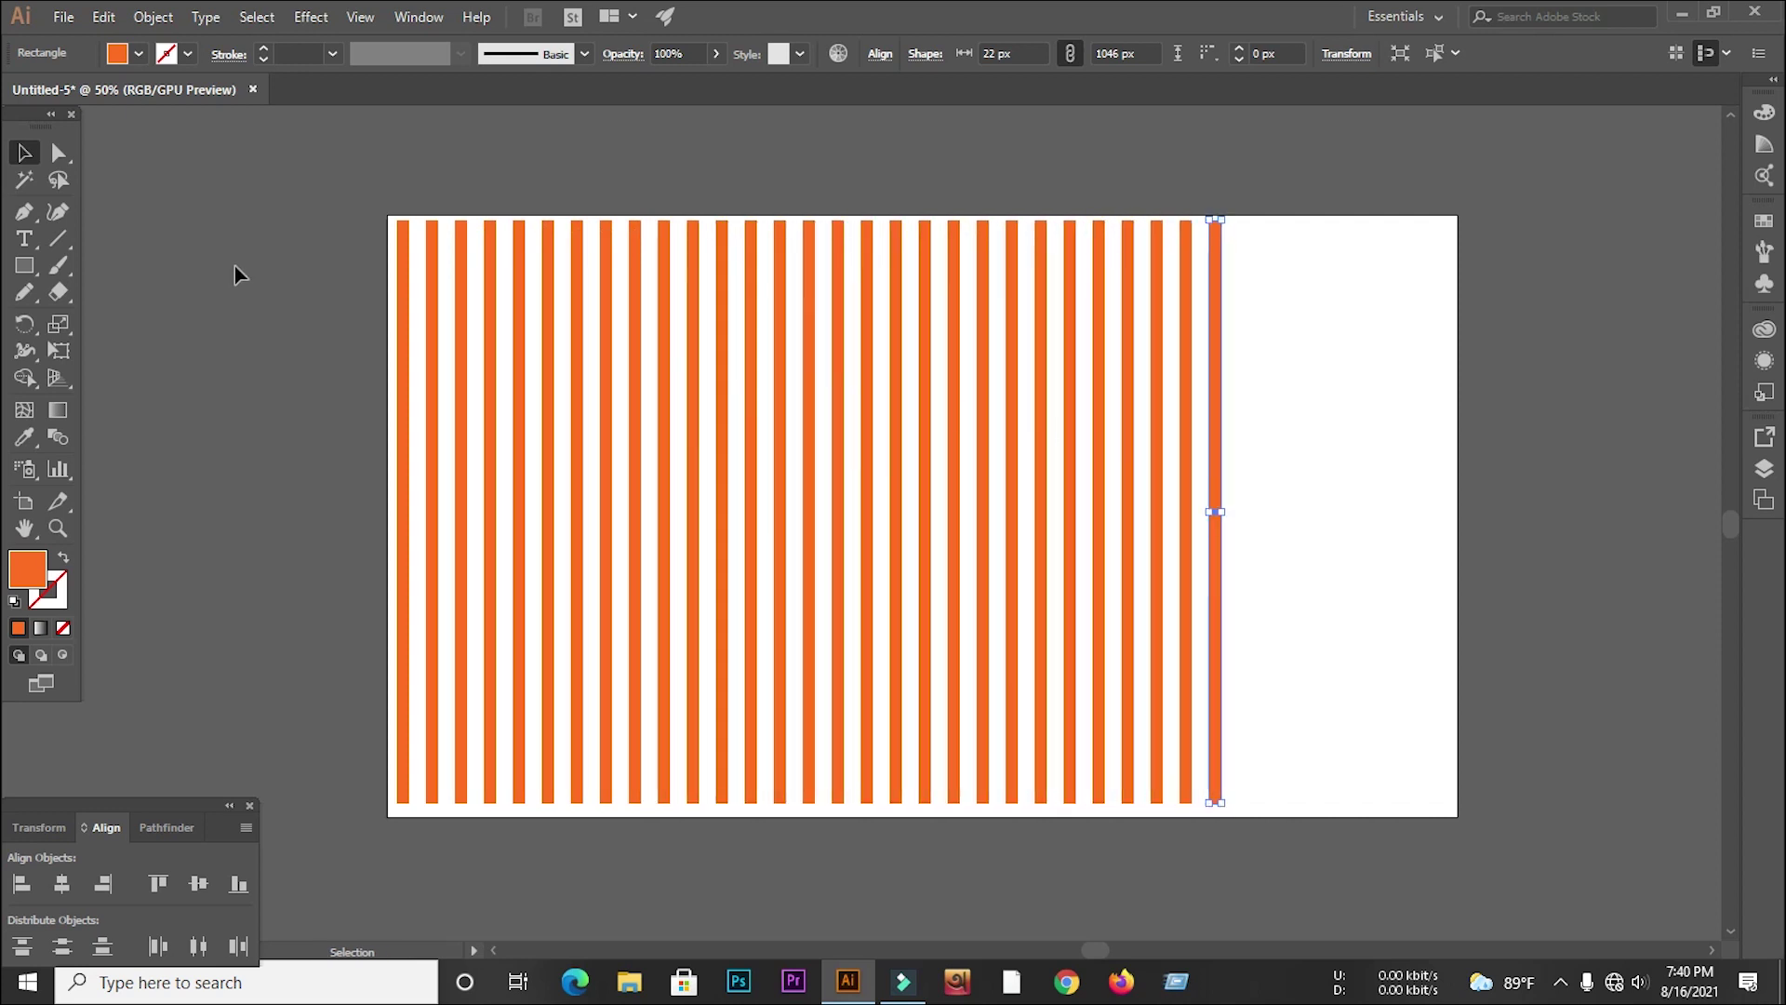
key("ctrl+d")
key("ctrl+d")
key("ctrl+d")
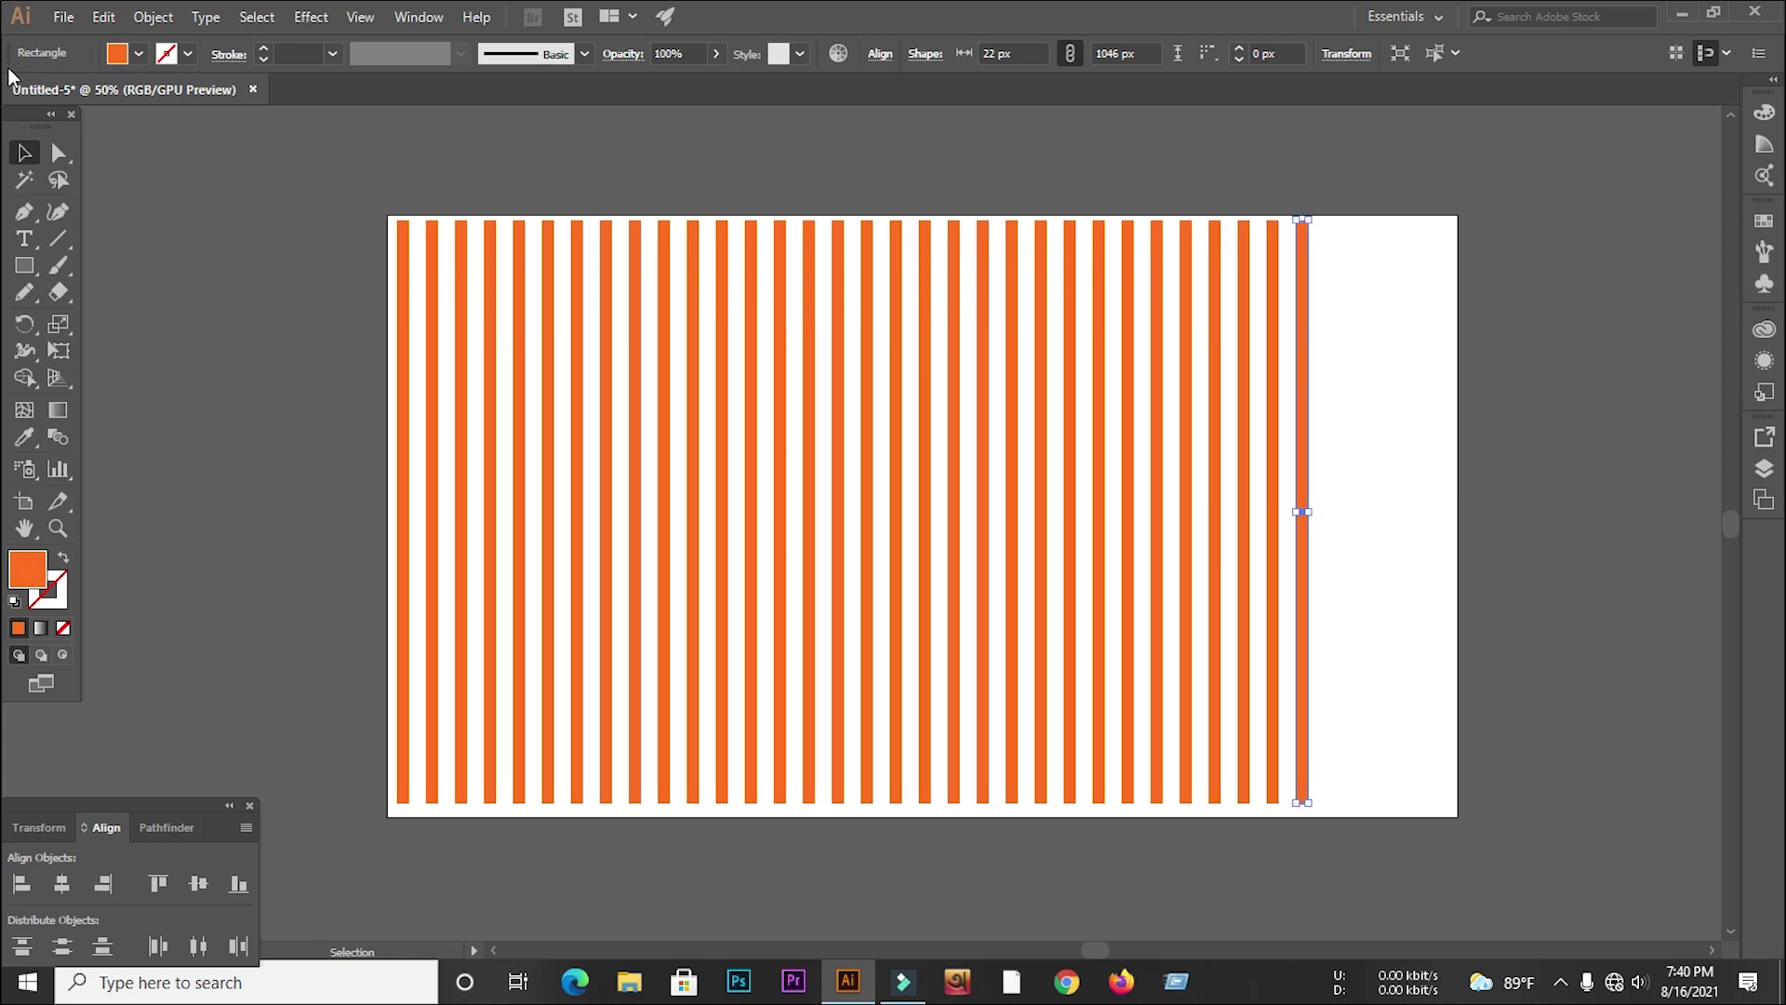
Group all the orange stripes and narrow the group to roughly the left half of the artboard
left_click(163, 222)
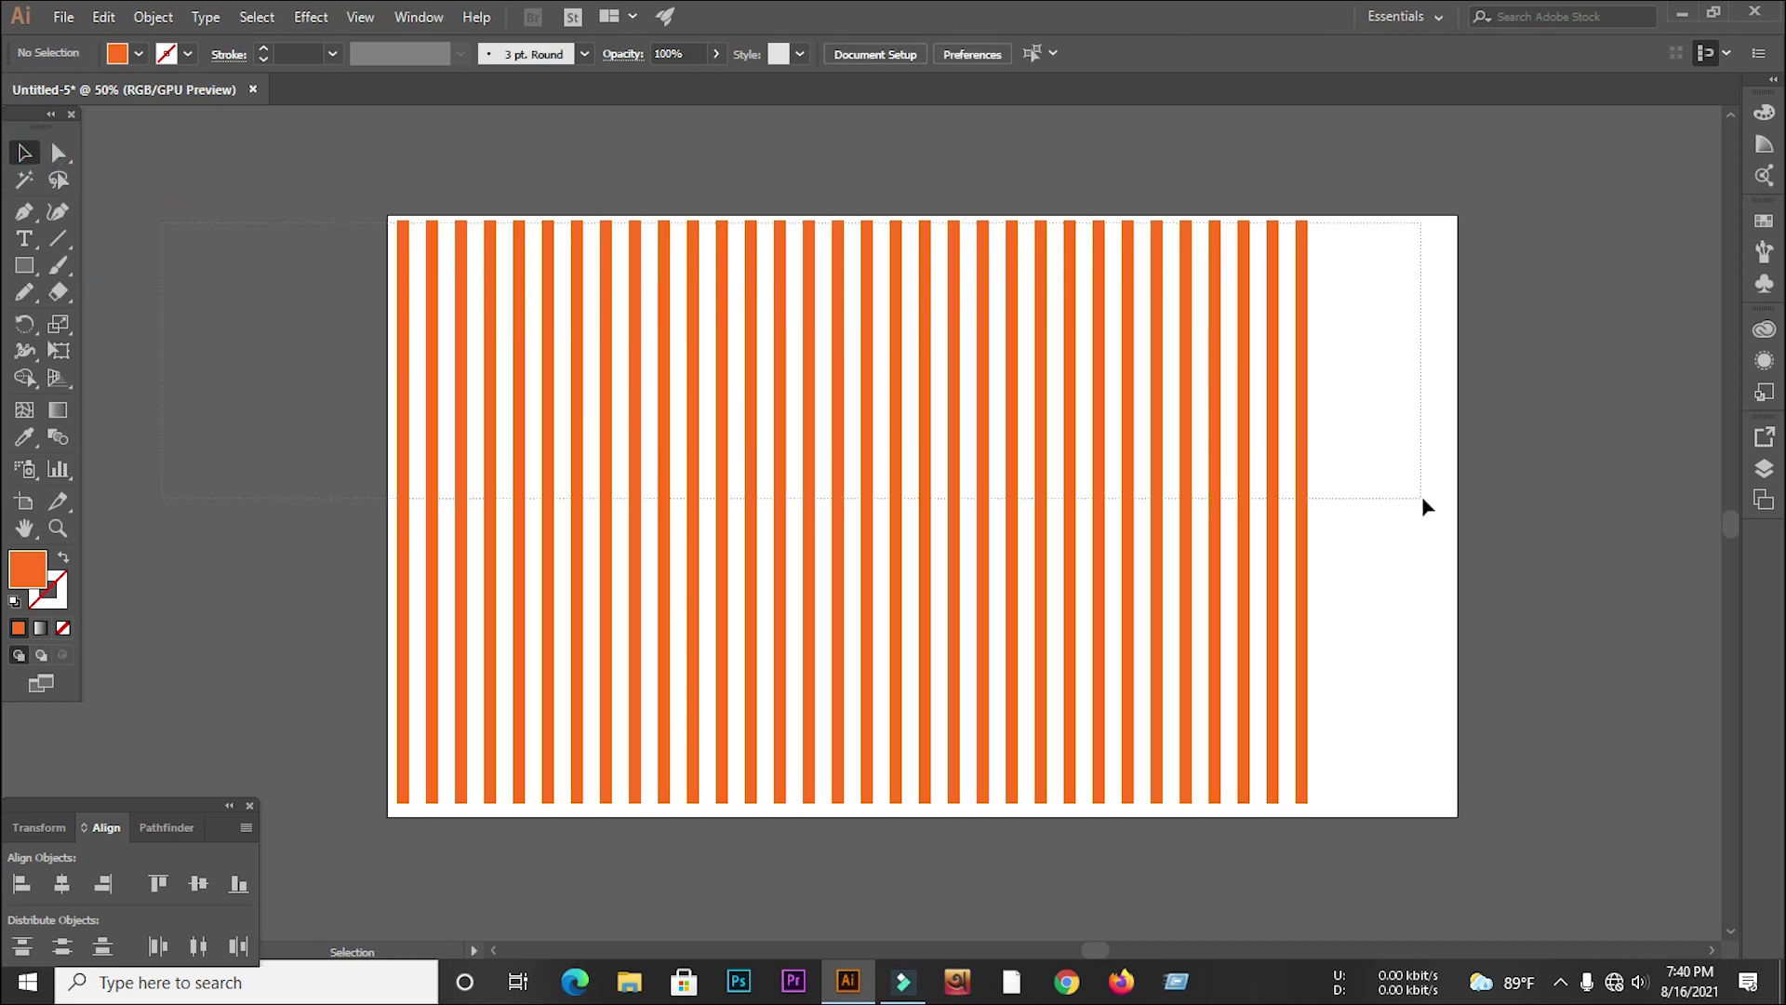
left_click_drag(1423, 503, 1419, 500)
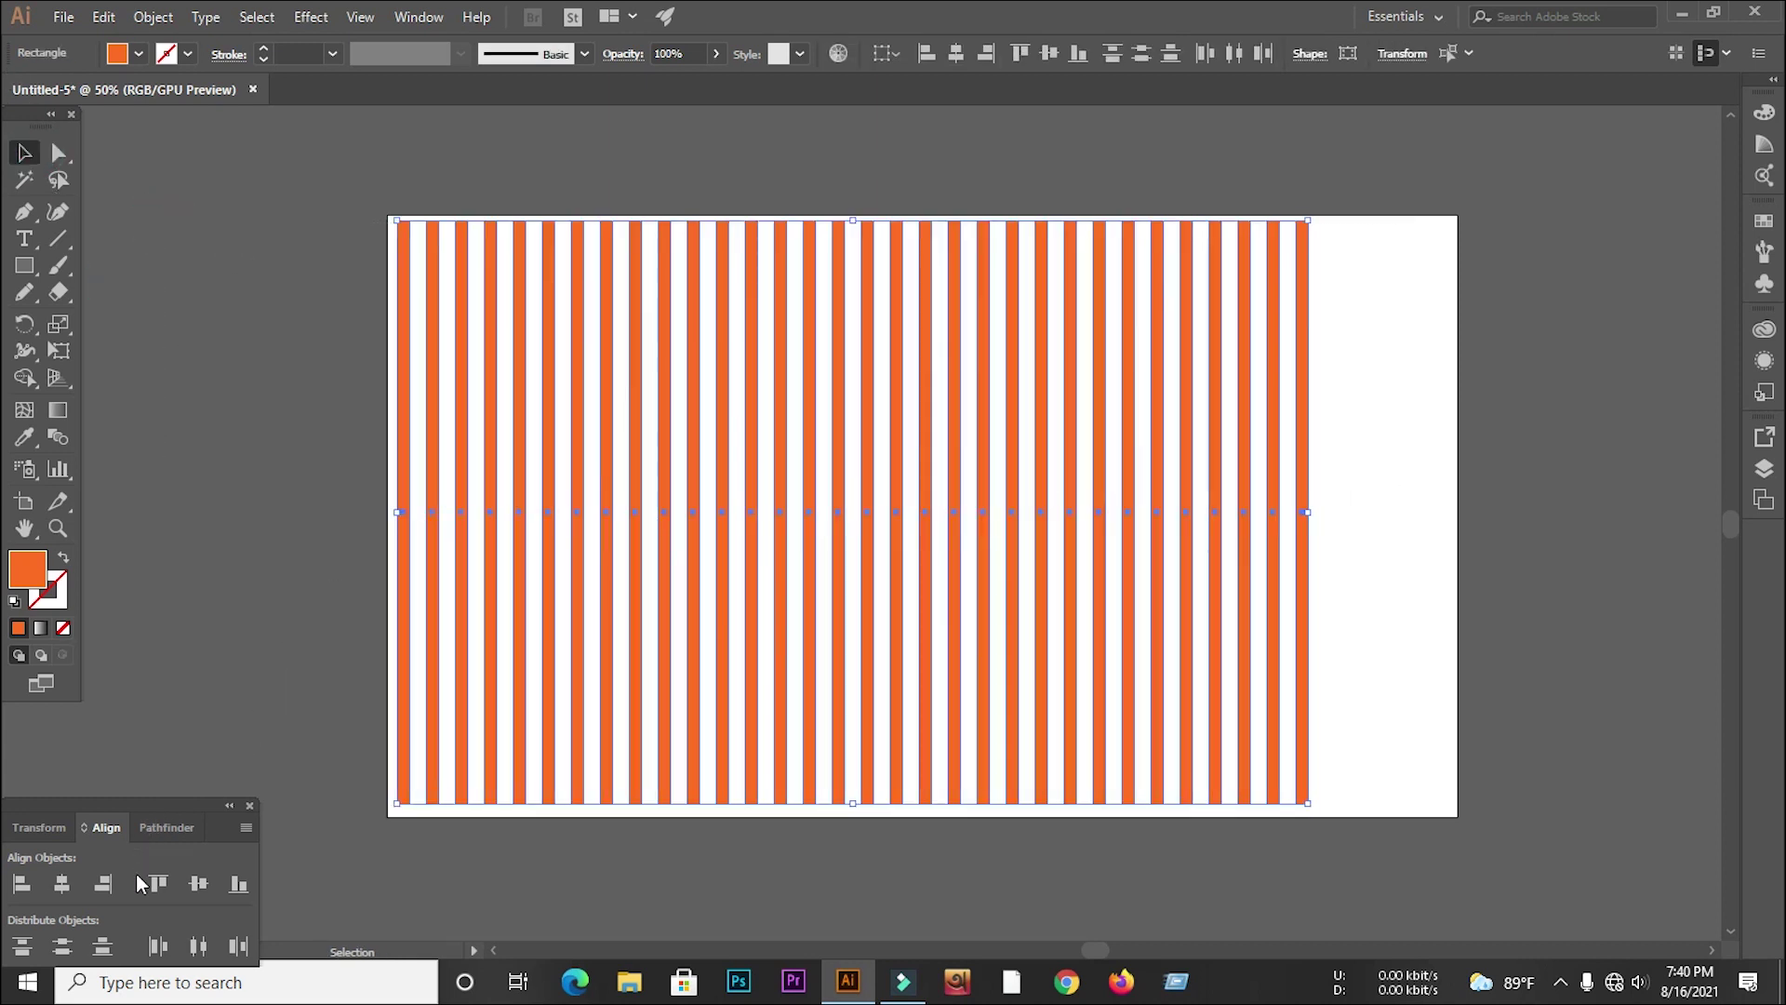
right_click(1115, 538)
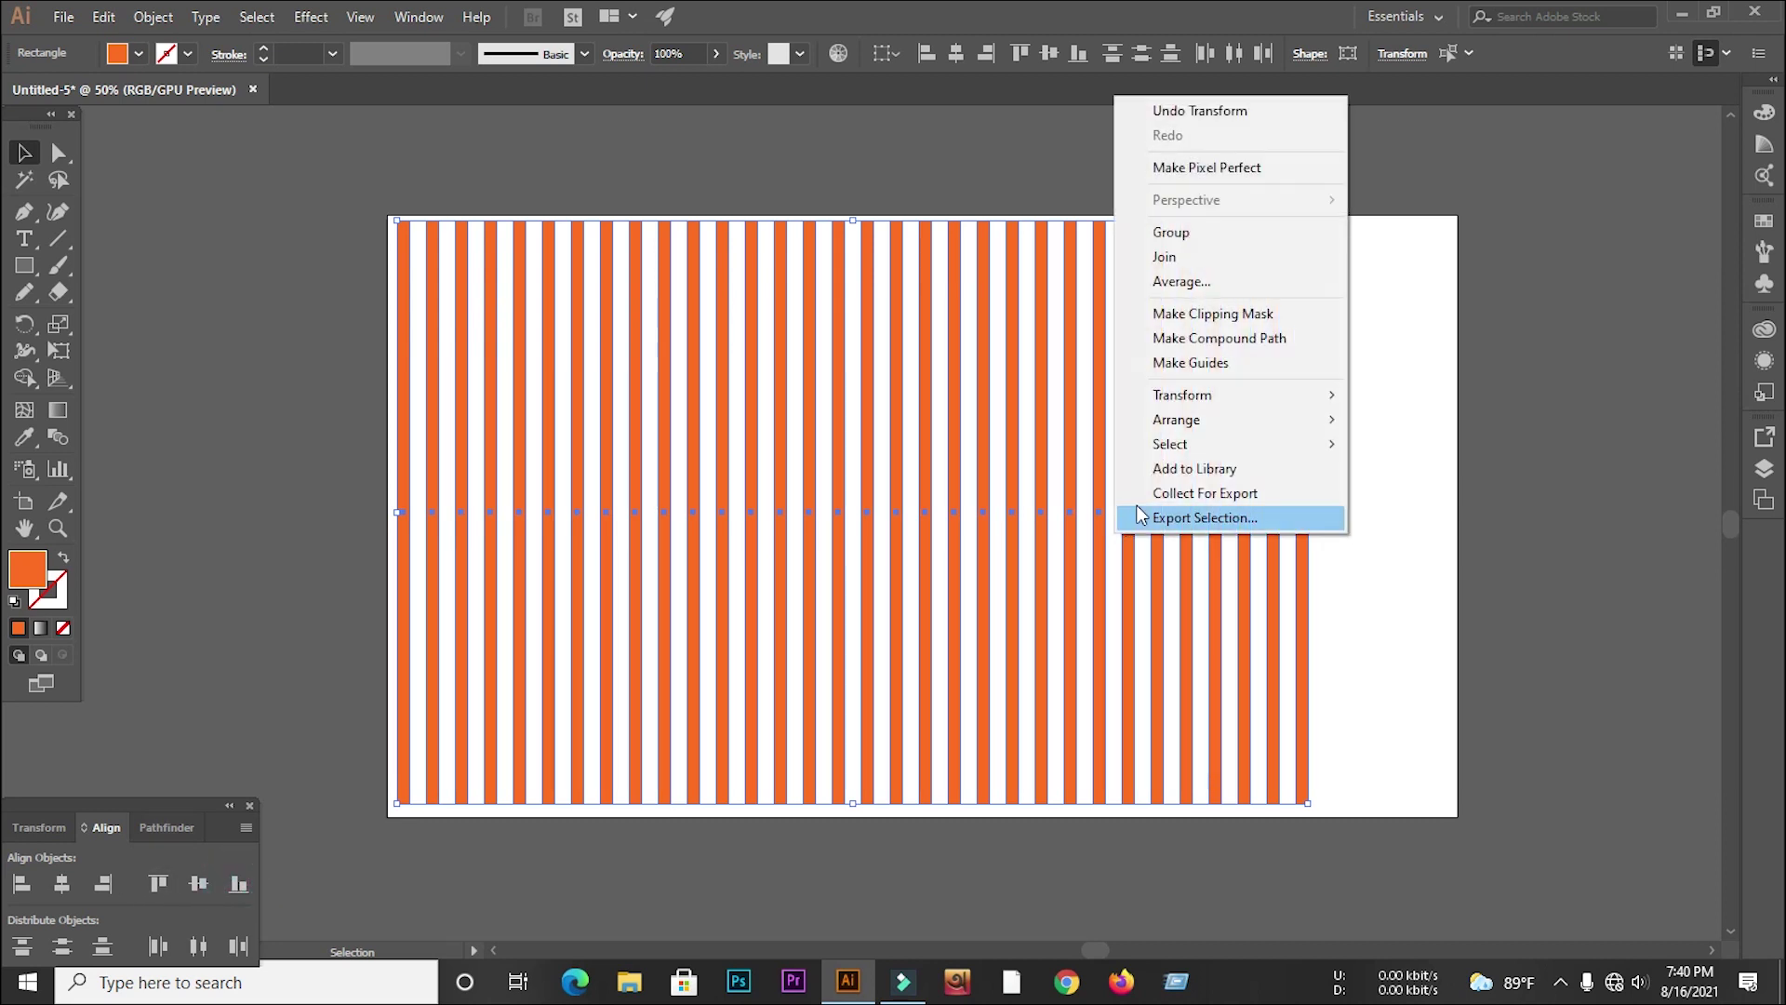
left_click(1172, 240)
left_click_drag(1308, 517, 937, 544)
left_click(1091, 527)
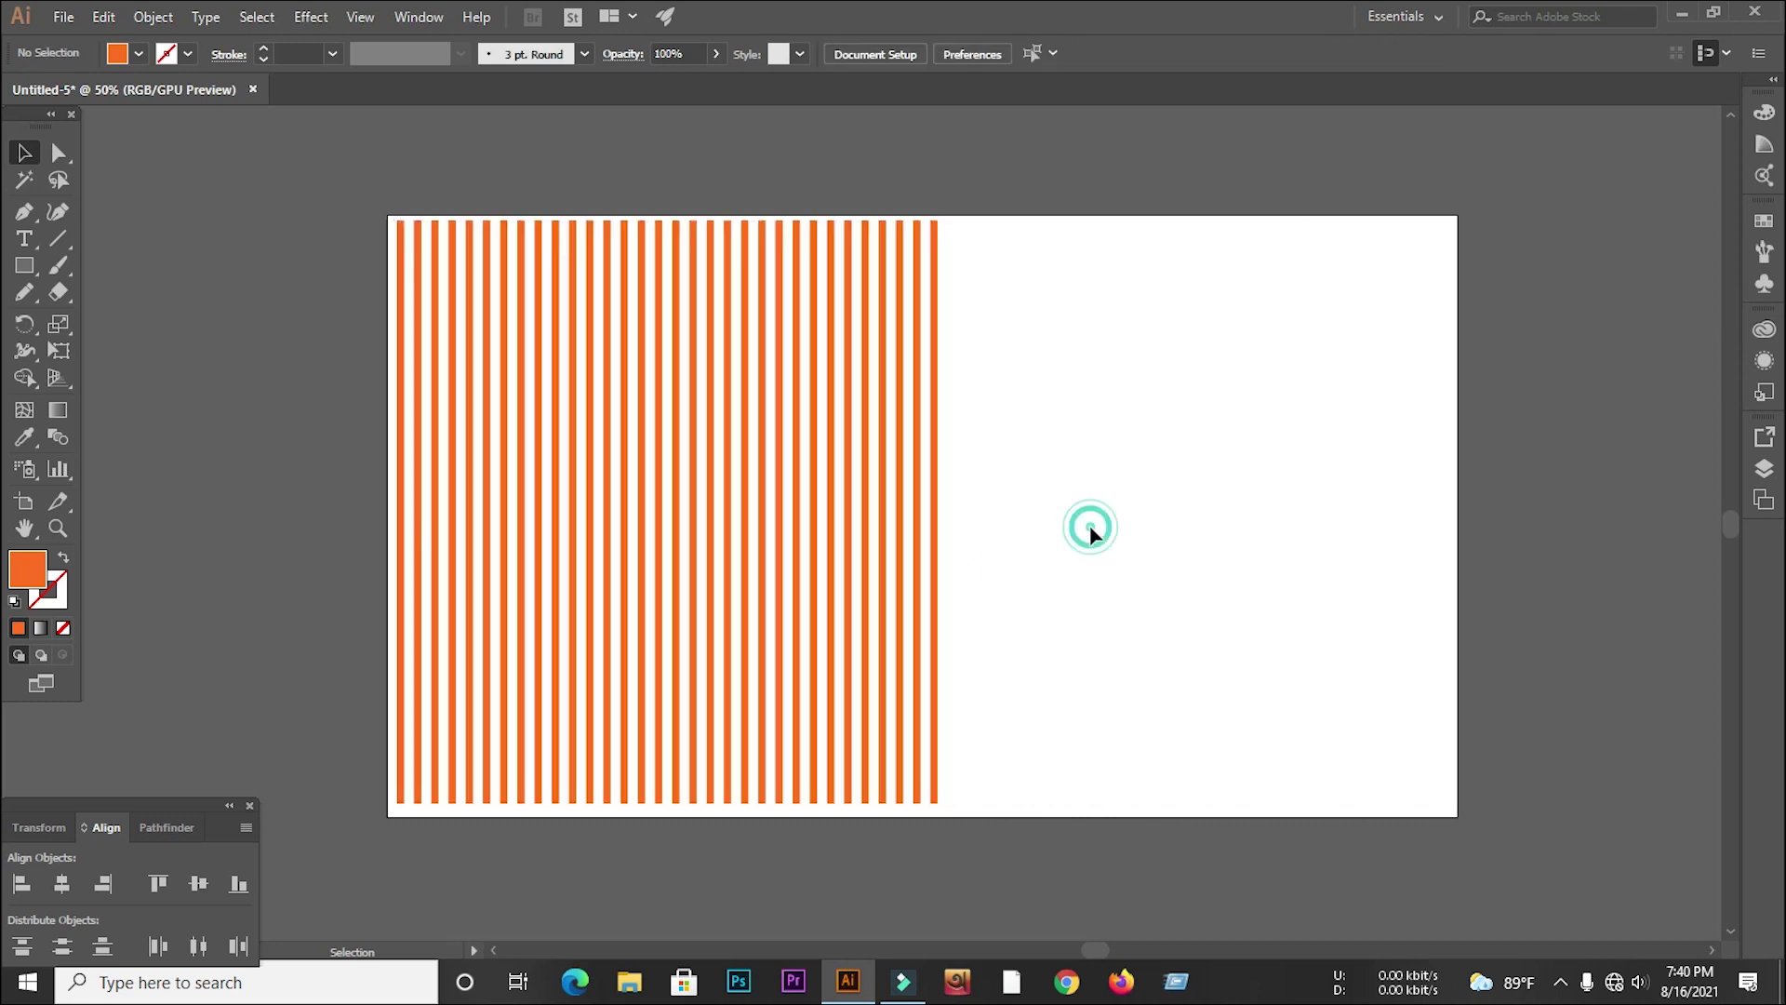
Add the letter H as 72 pt point text on the empty area beside the stripes
left_click(31, 250)
scroll(1176, 443, "up", 3)
left_click(1018, 479)
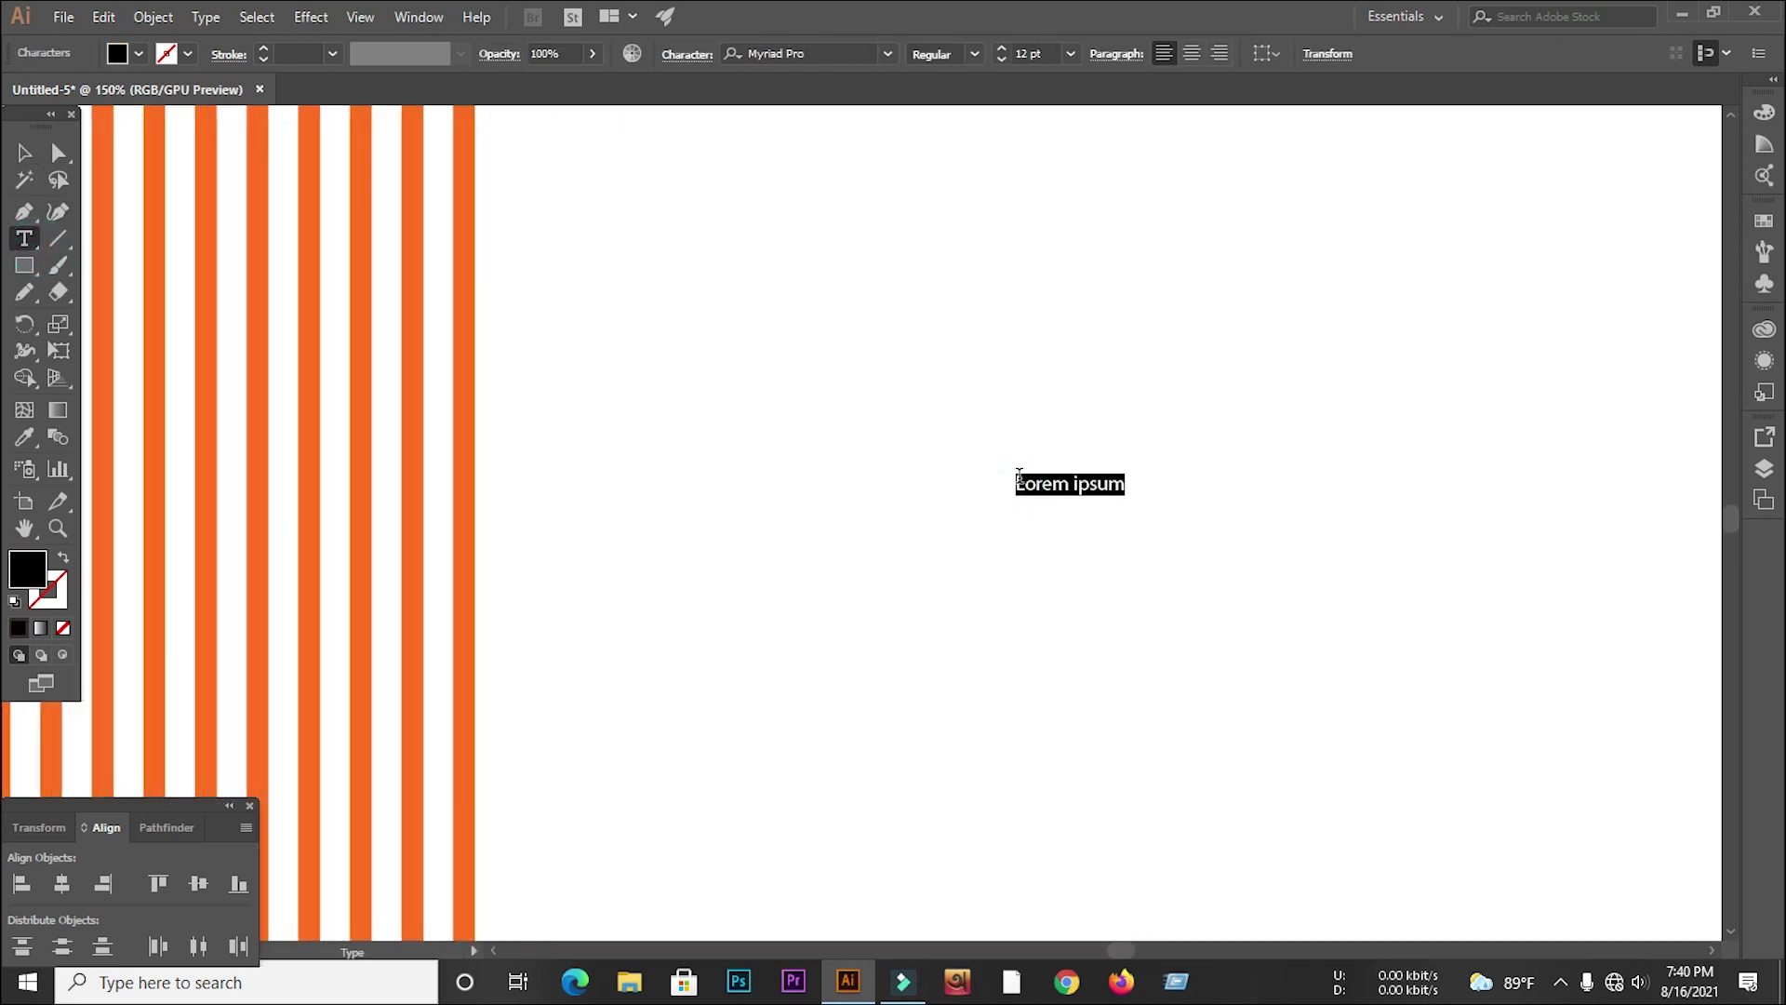
left_click(1070, 53)
left_click(1124, 450)
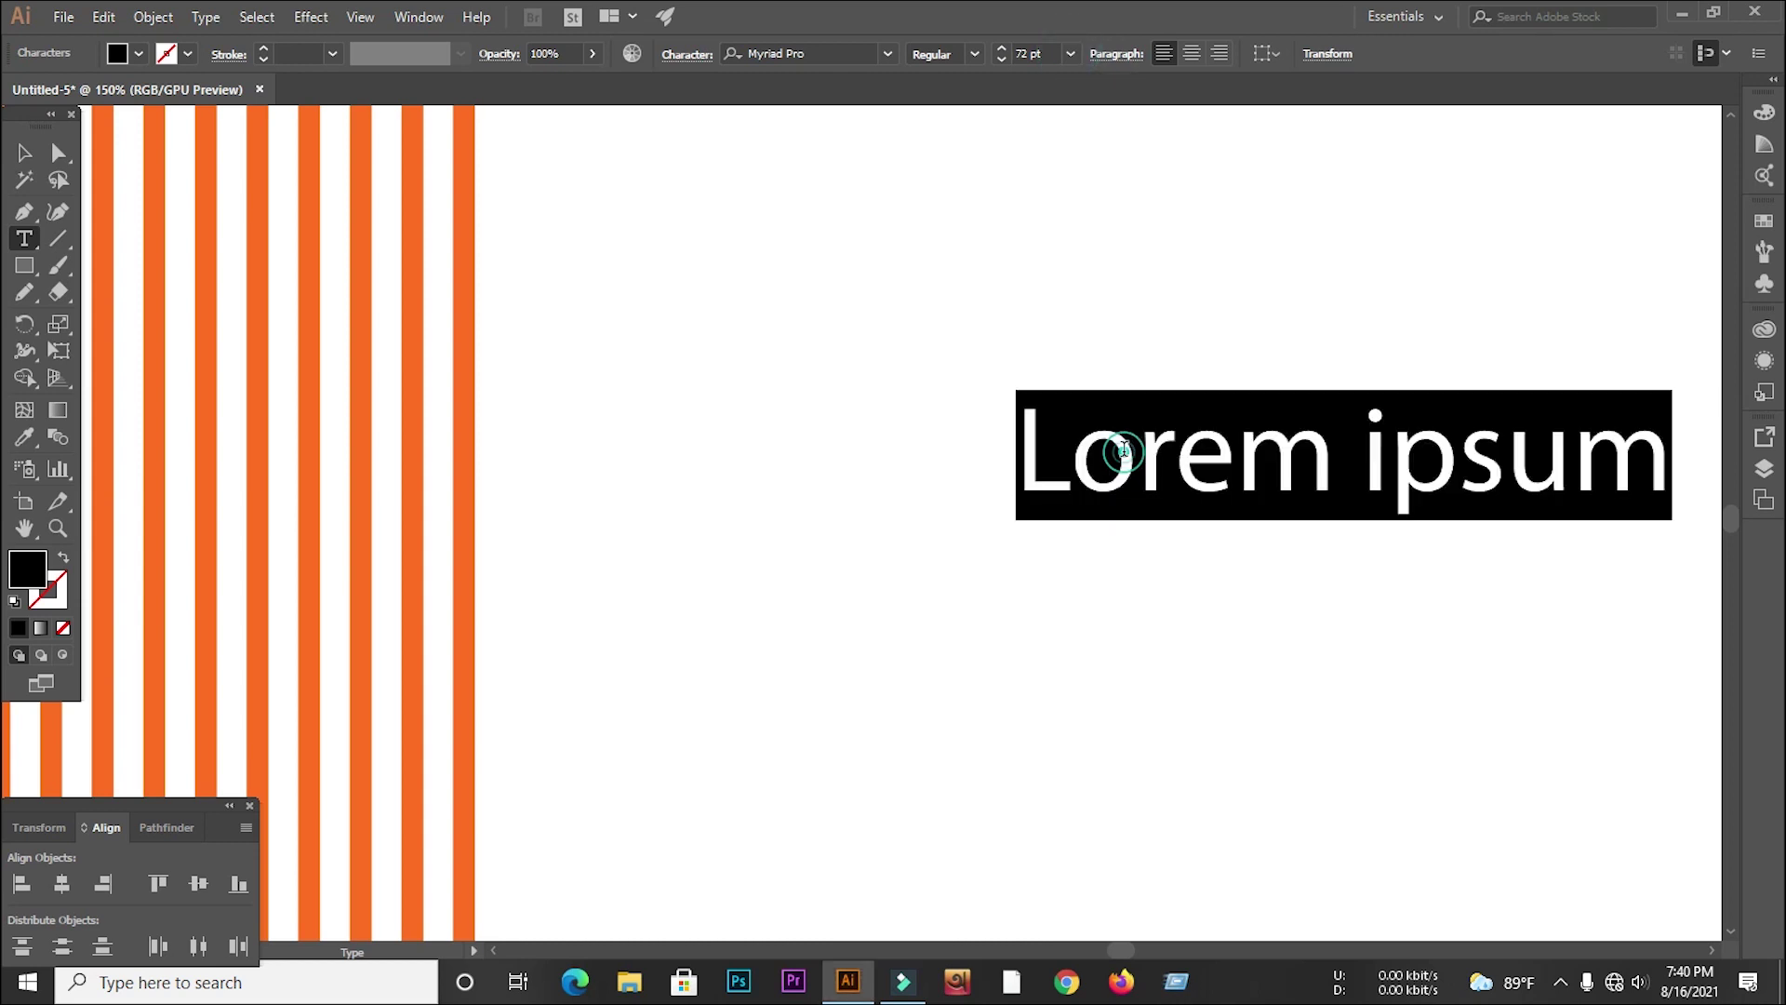
type("H")
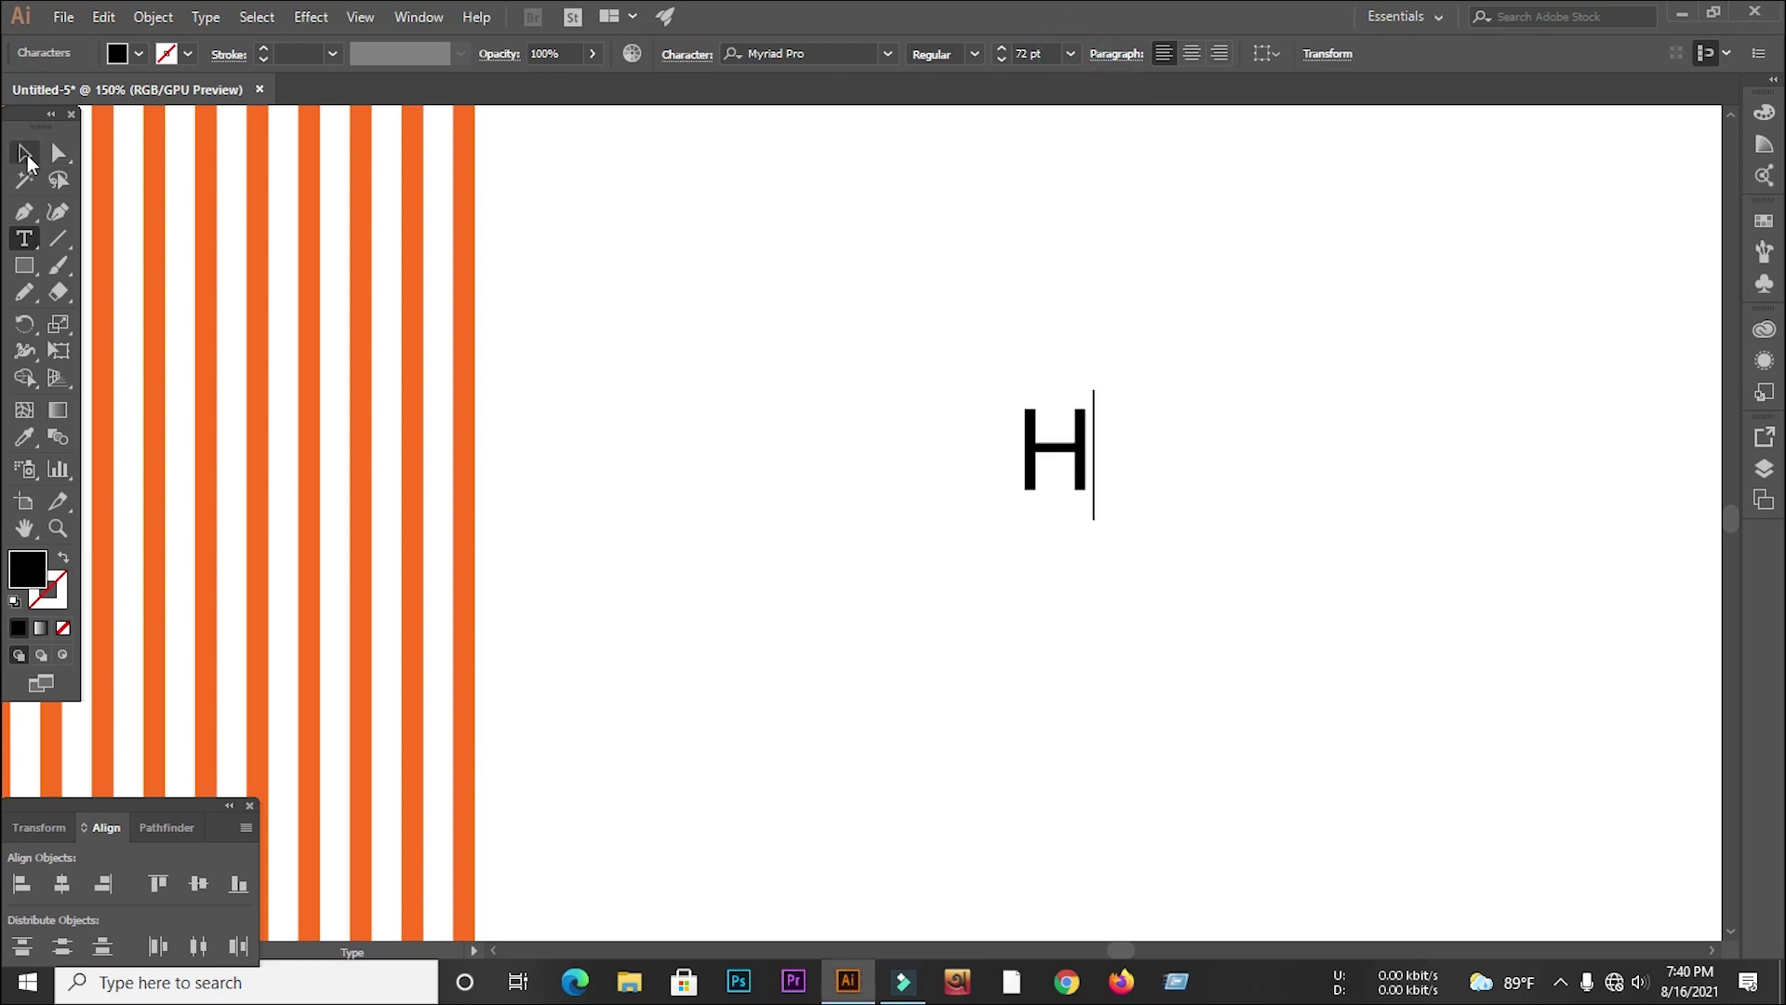
Enlarge the letter H to about 286 pt and set its font to Montserrat Black
left_click_drag(1094, 454, 821, 540)
left_click(819, 53)
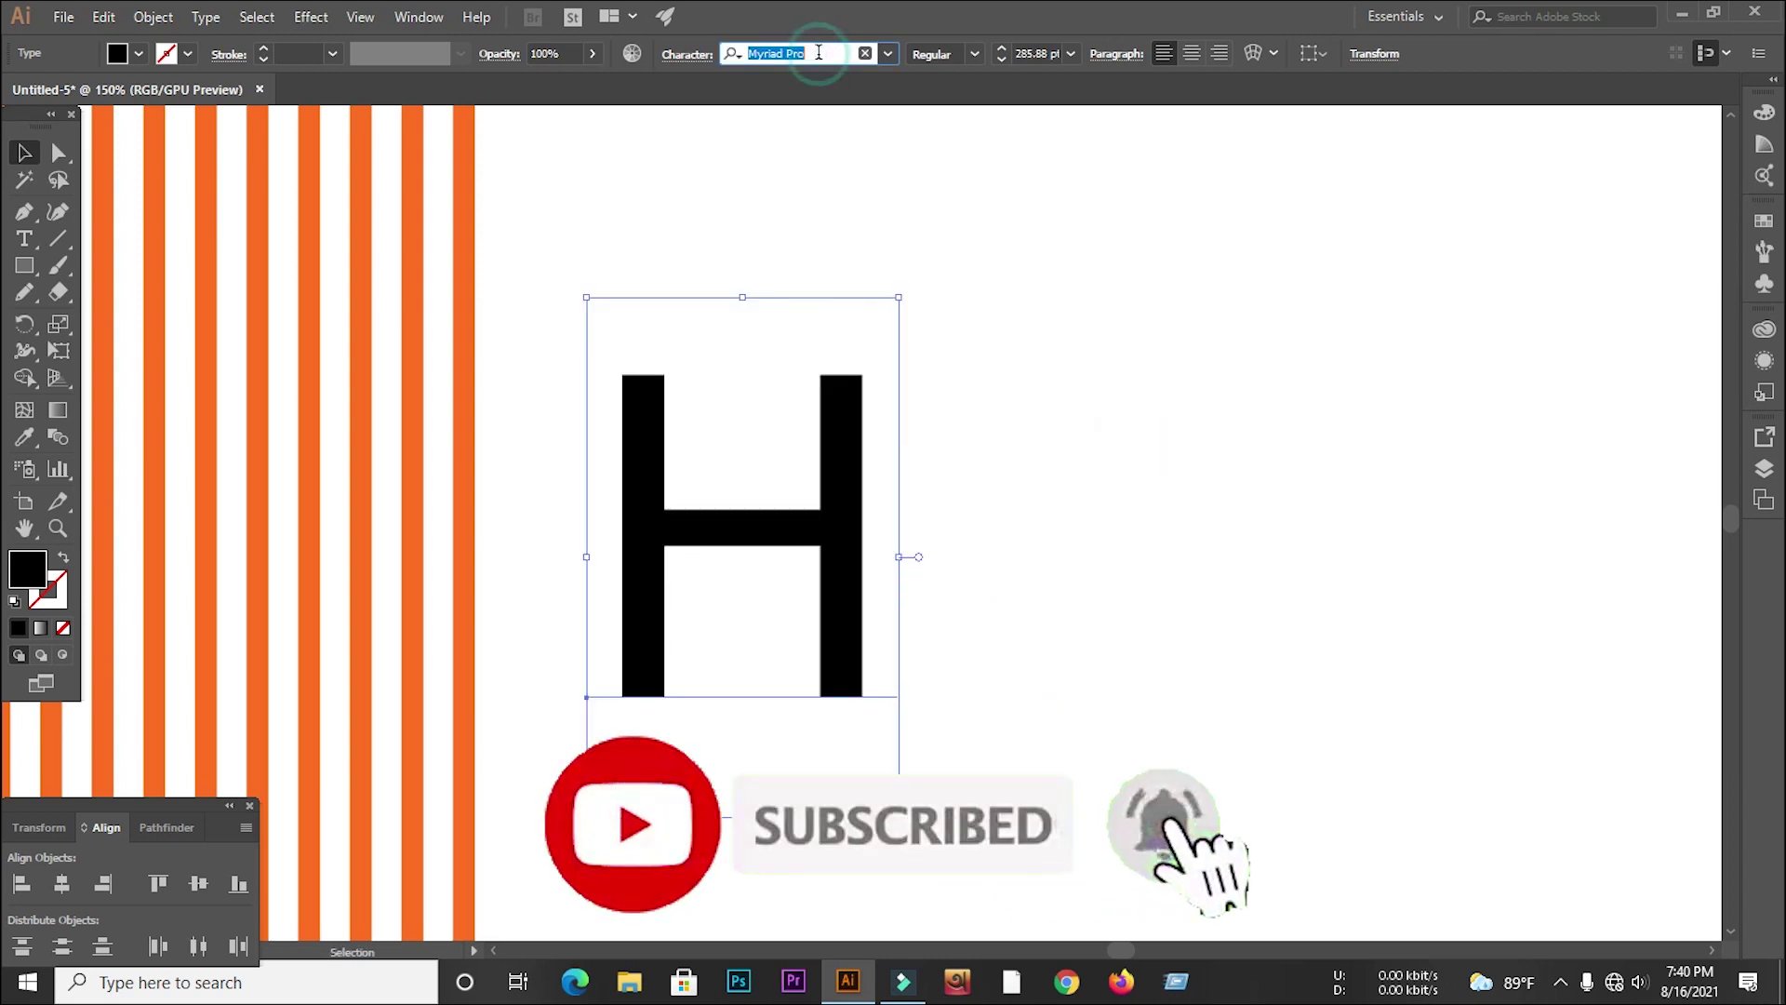
type("mo")
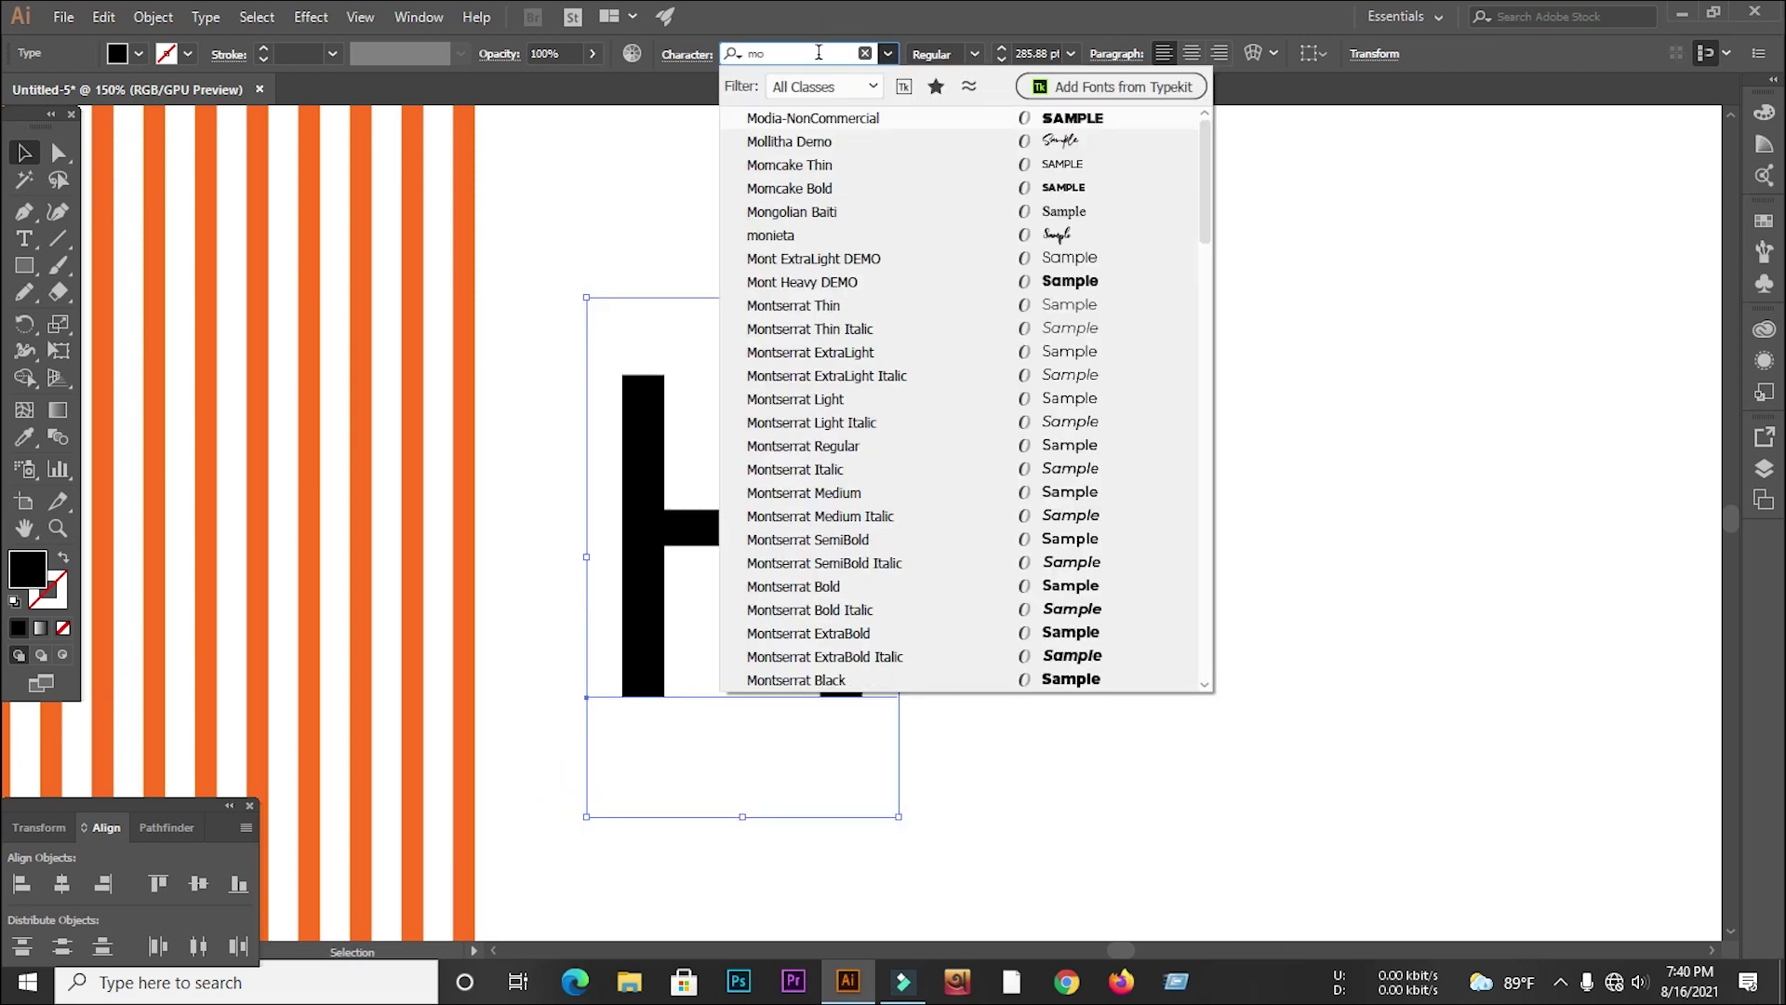
type("n")
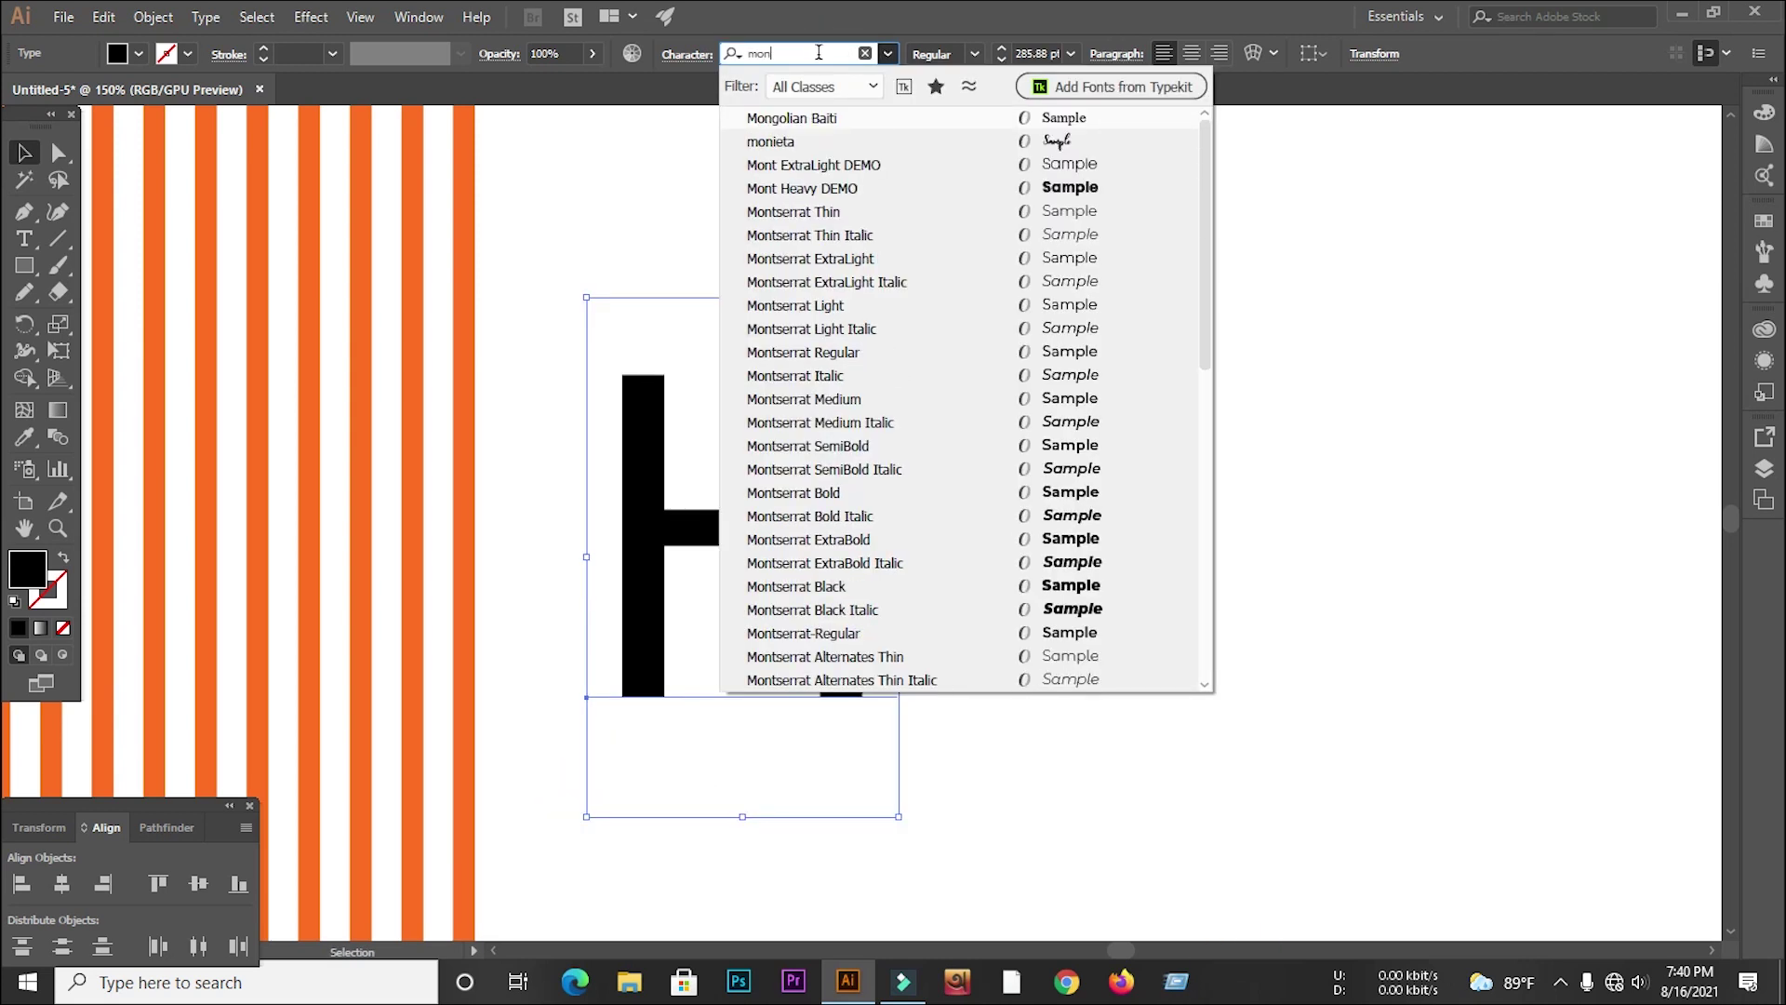
left_click(787, 591)
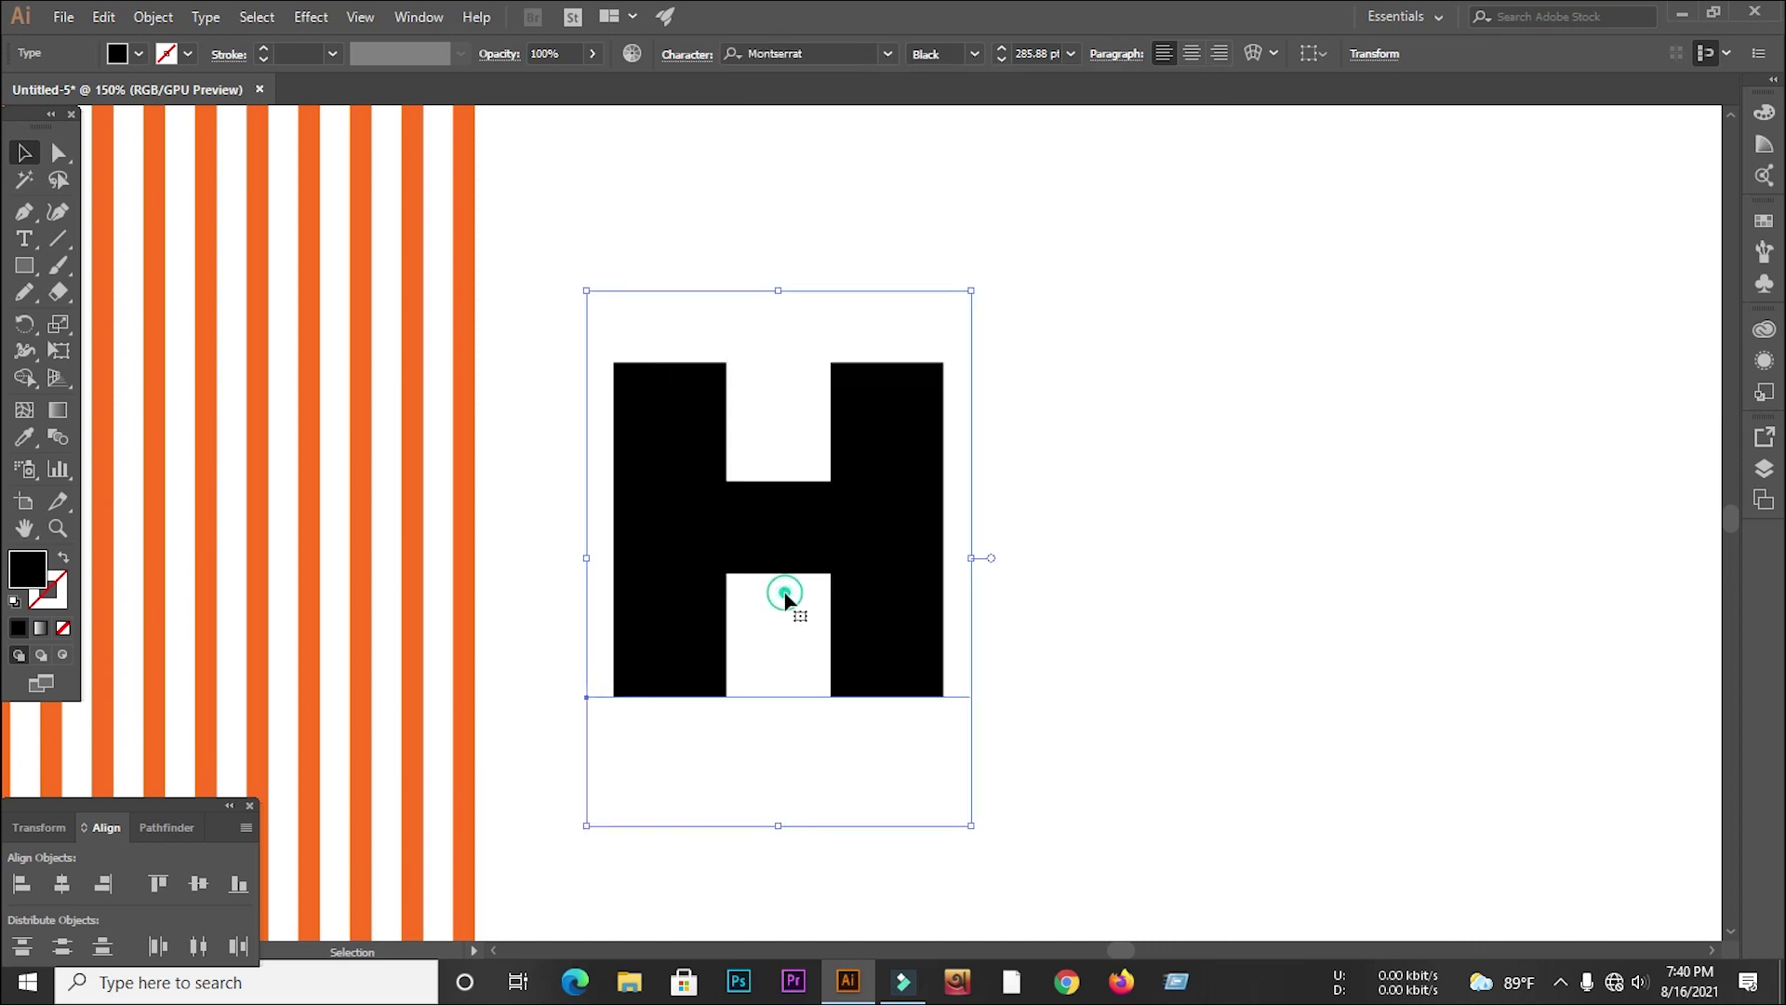
Convert the letter H to outlines
left_click(1073, 568)
right_click(905, 551)
left_click(1012, 266)
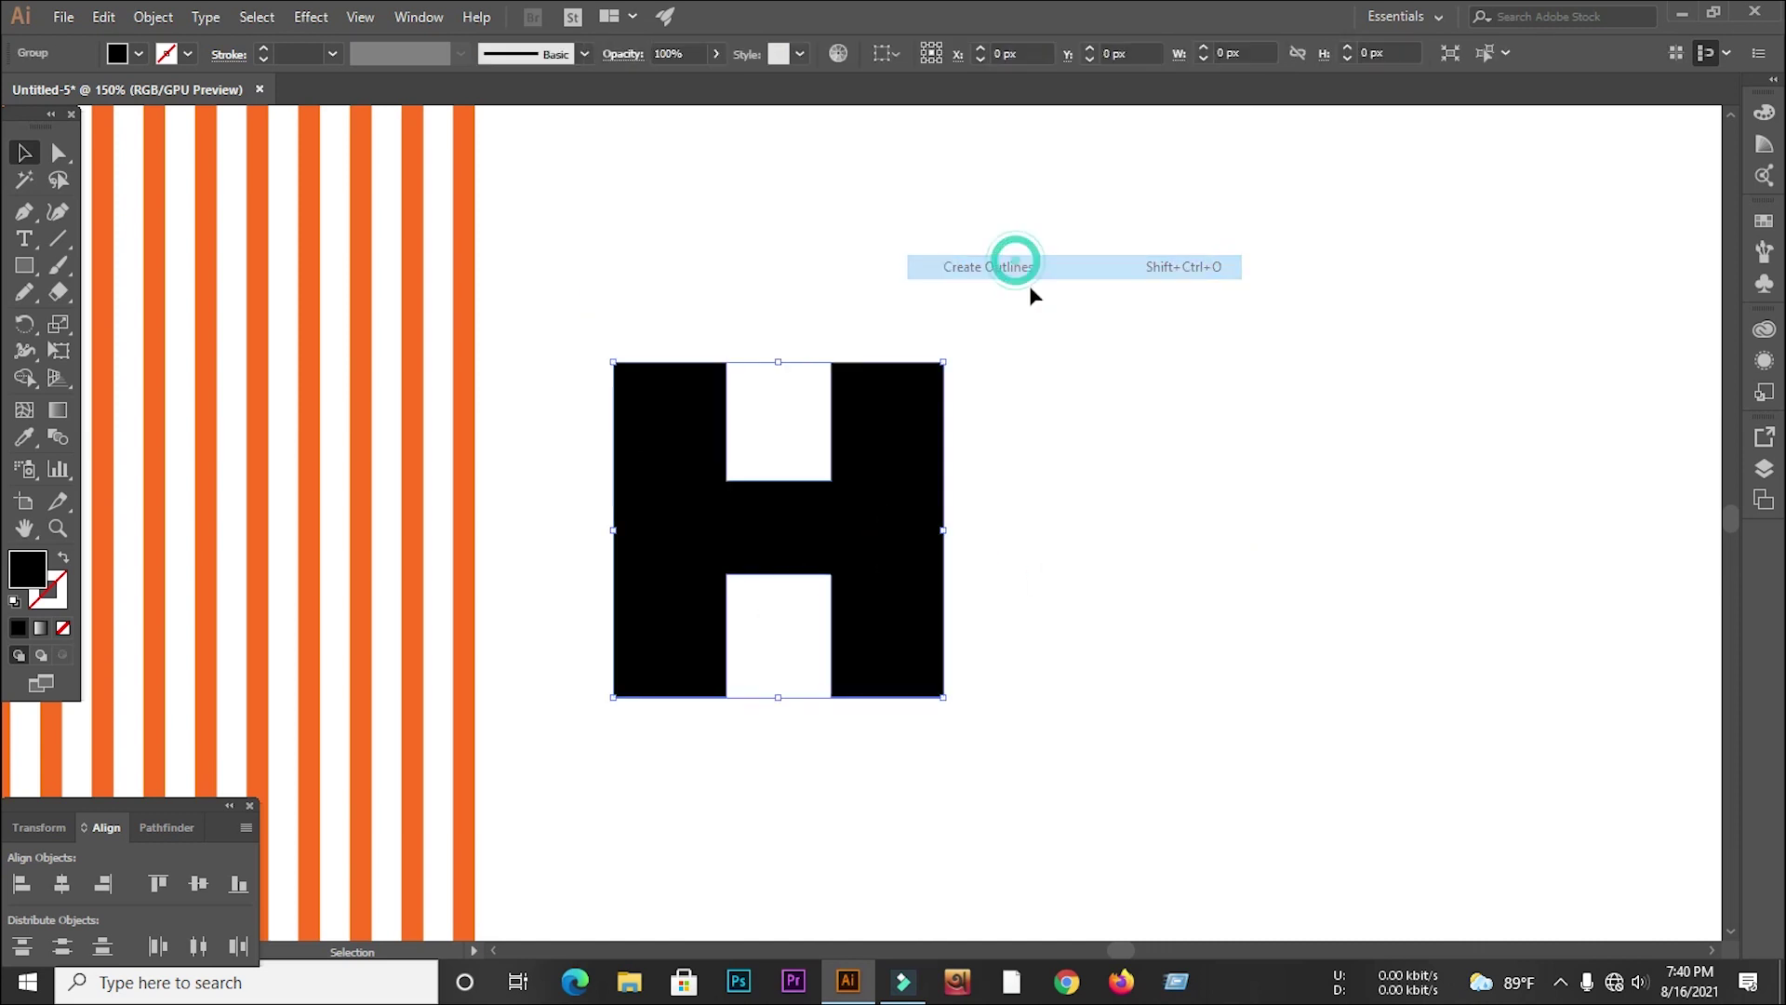
Scale the outlined H up to about three times its size on the empty side of the artboard
left_click(1167, 482)
scroll(1200, 522, "down", 1)
left_click(1013, 498)
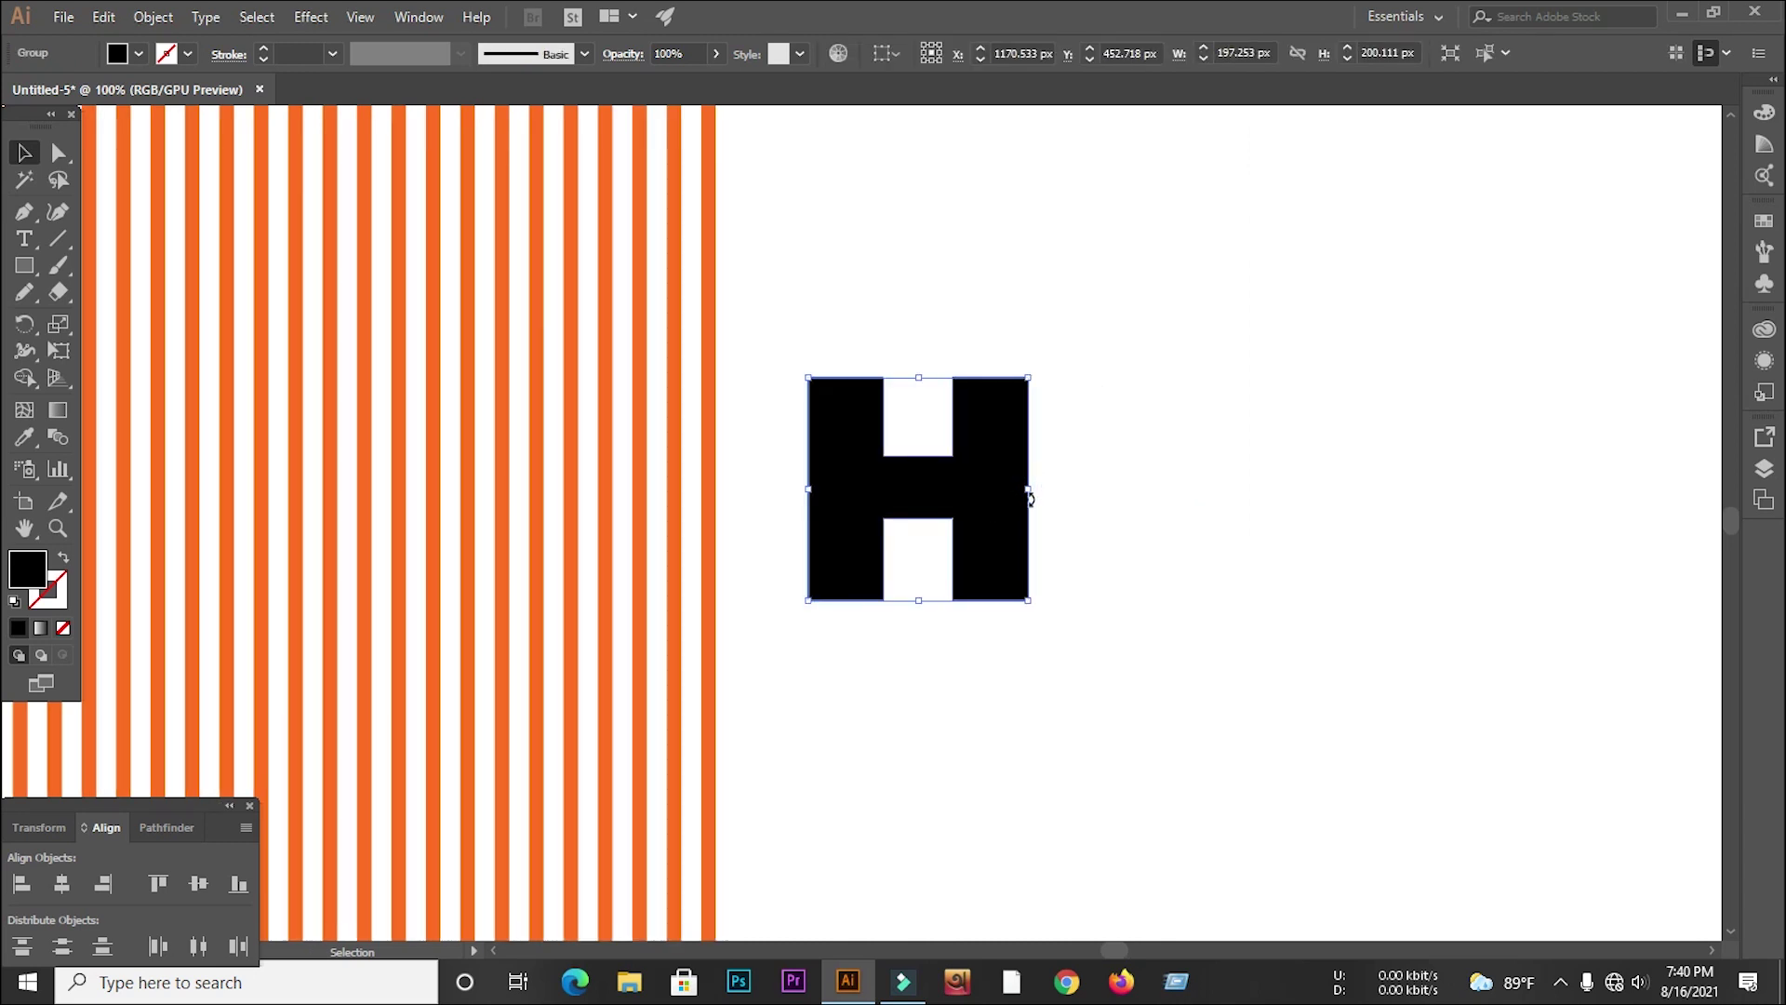
left_click_drag(1026, 492, 1396, 636)
scroll(1438, 572, "down", 3)
Rotate the stripe group clockwise to a diagonal and fit the H, reduced to about 460 px wide, over it
left_click_drag(1105, 582, 1178, 517)
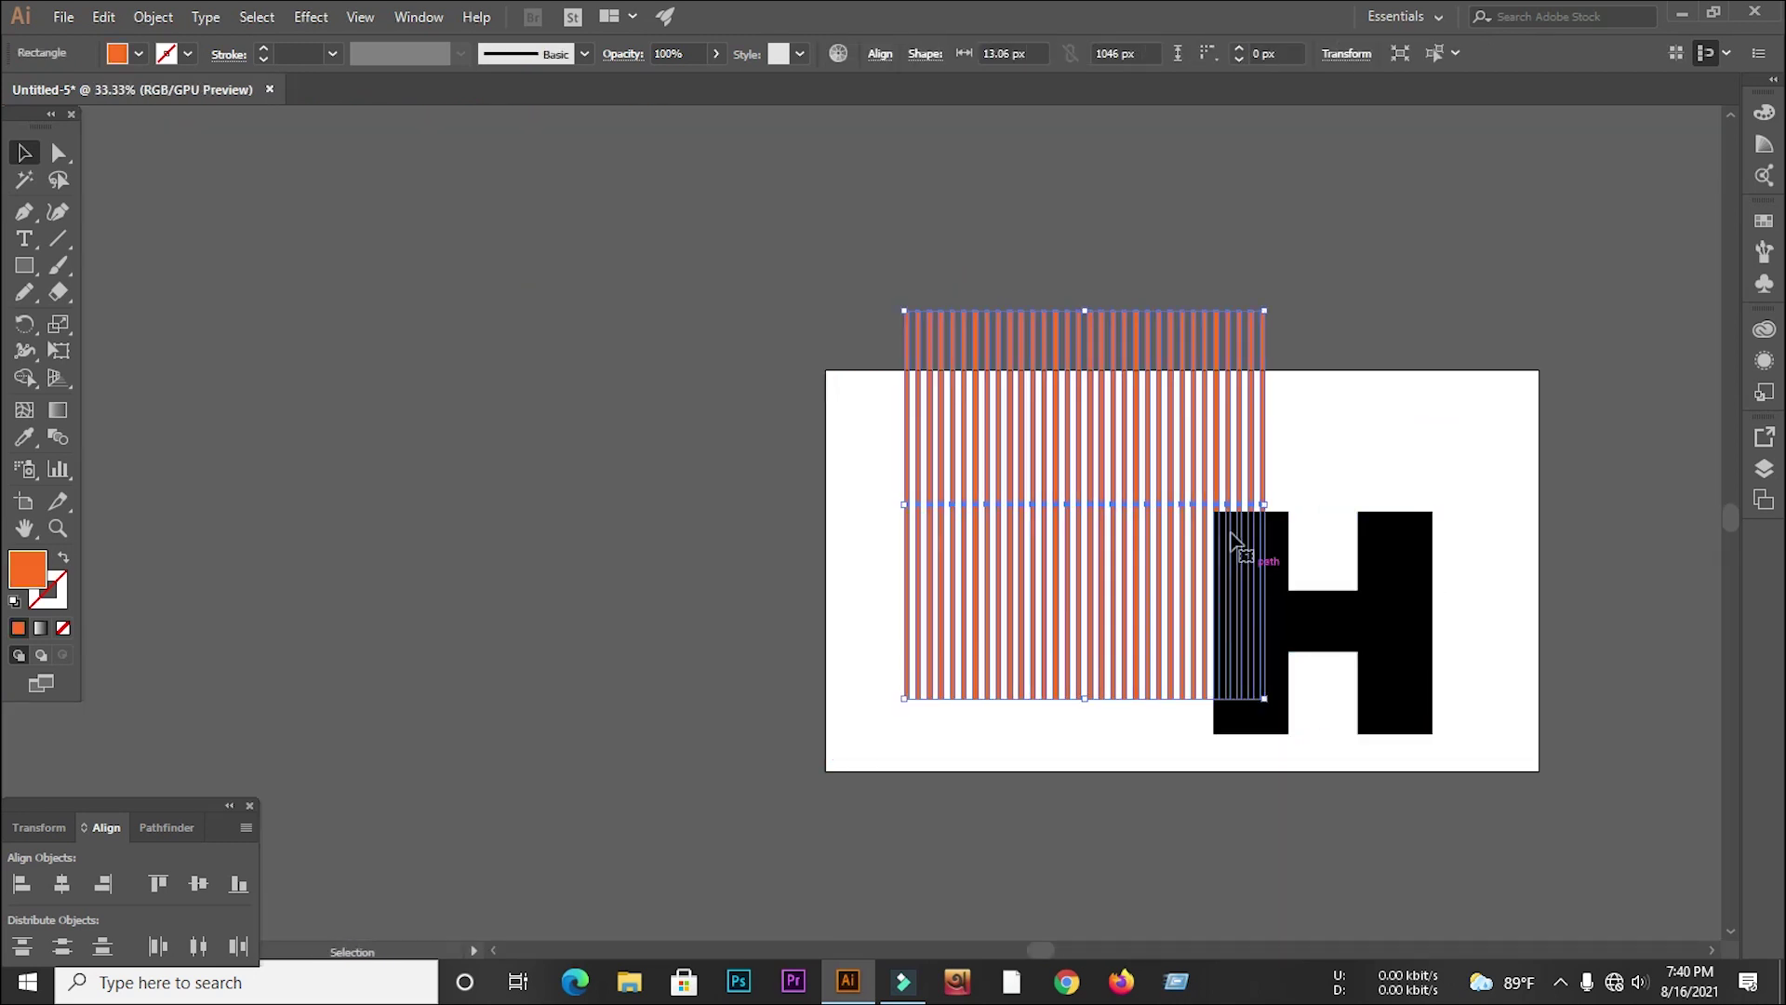
left_click_drag(1274, 305, 1364, 477)
left_click_drag(1356, 618, 1083, 553)
scroll(1126, 490, "up", 2)
left_click_drag(1257, 553, 1207, 549)
left_click_drag(712, 372, 815, 424)
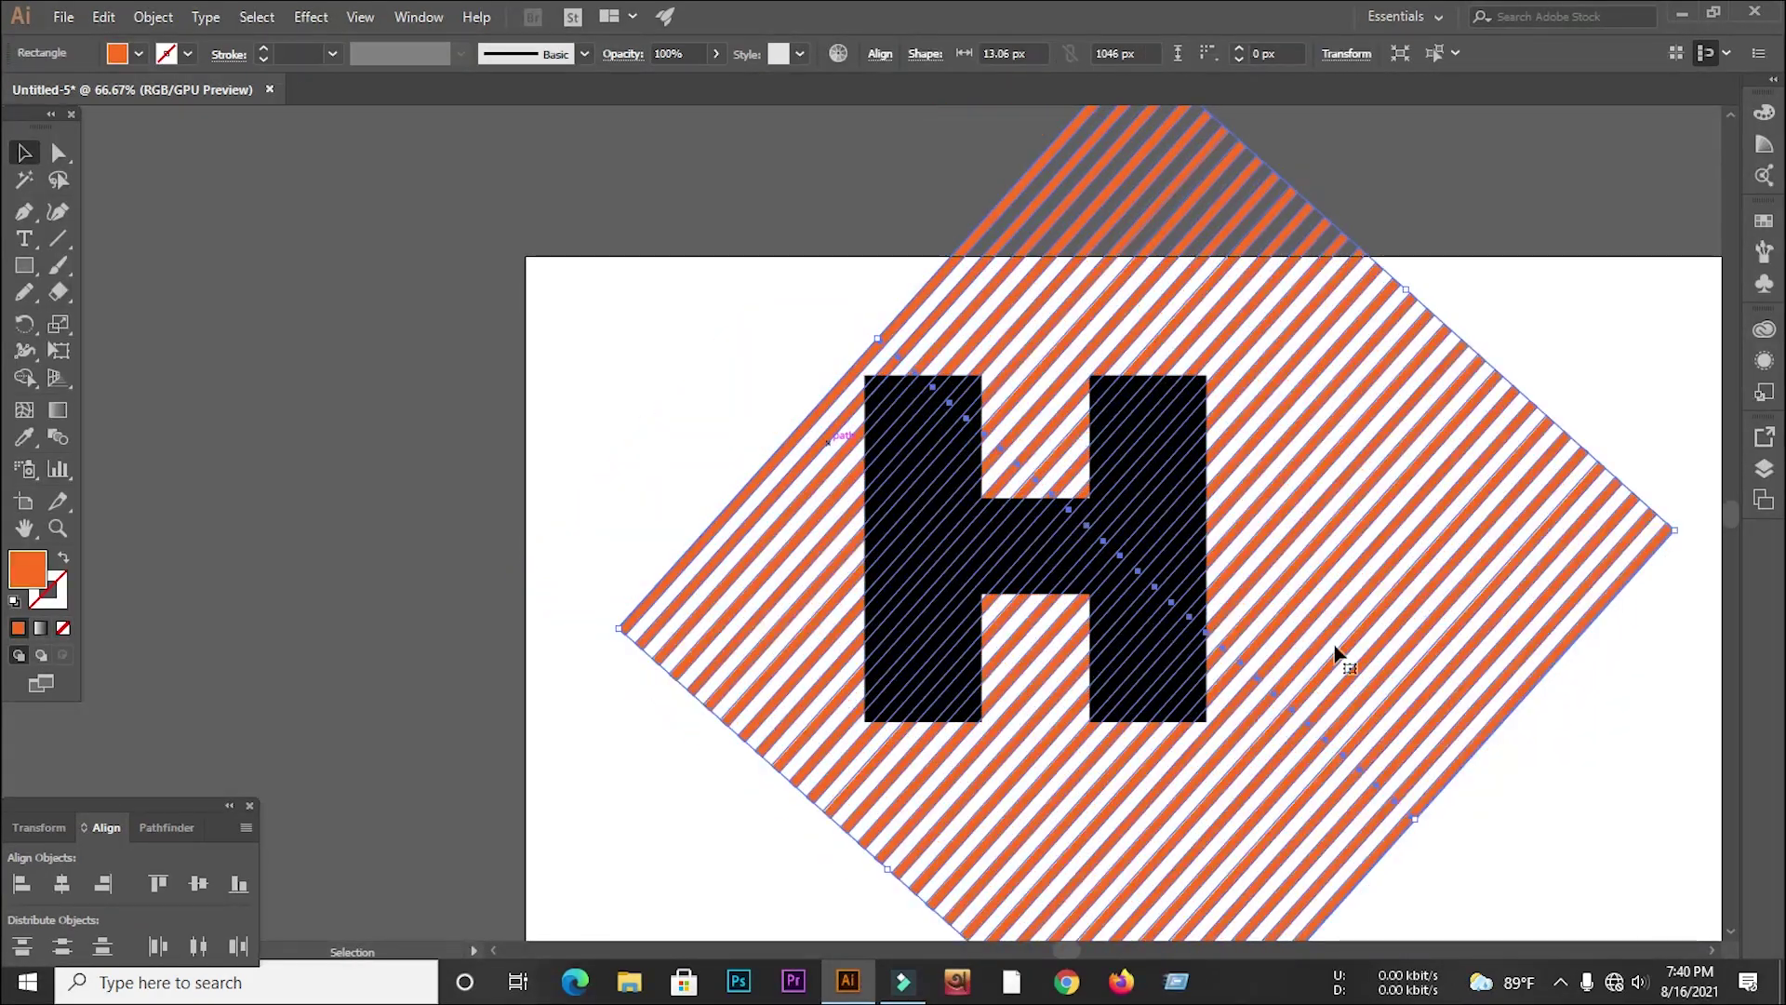
Shrink the diagonal stripe group and center it on the H so the stripes still cover the whole letter
left_click_drag(1416, 821, 1258, 738)
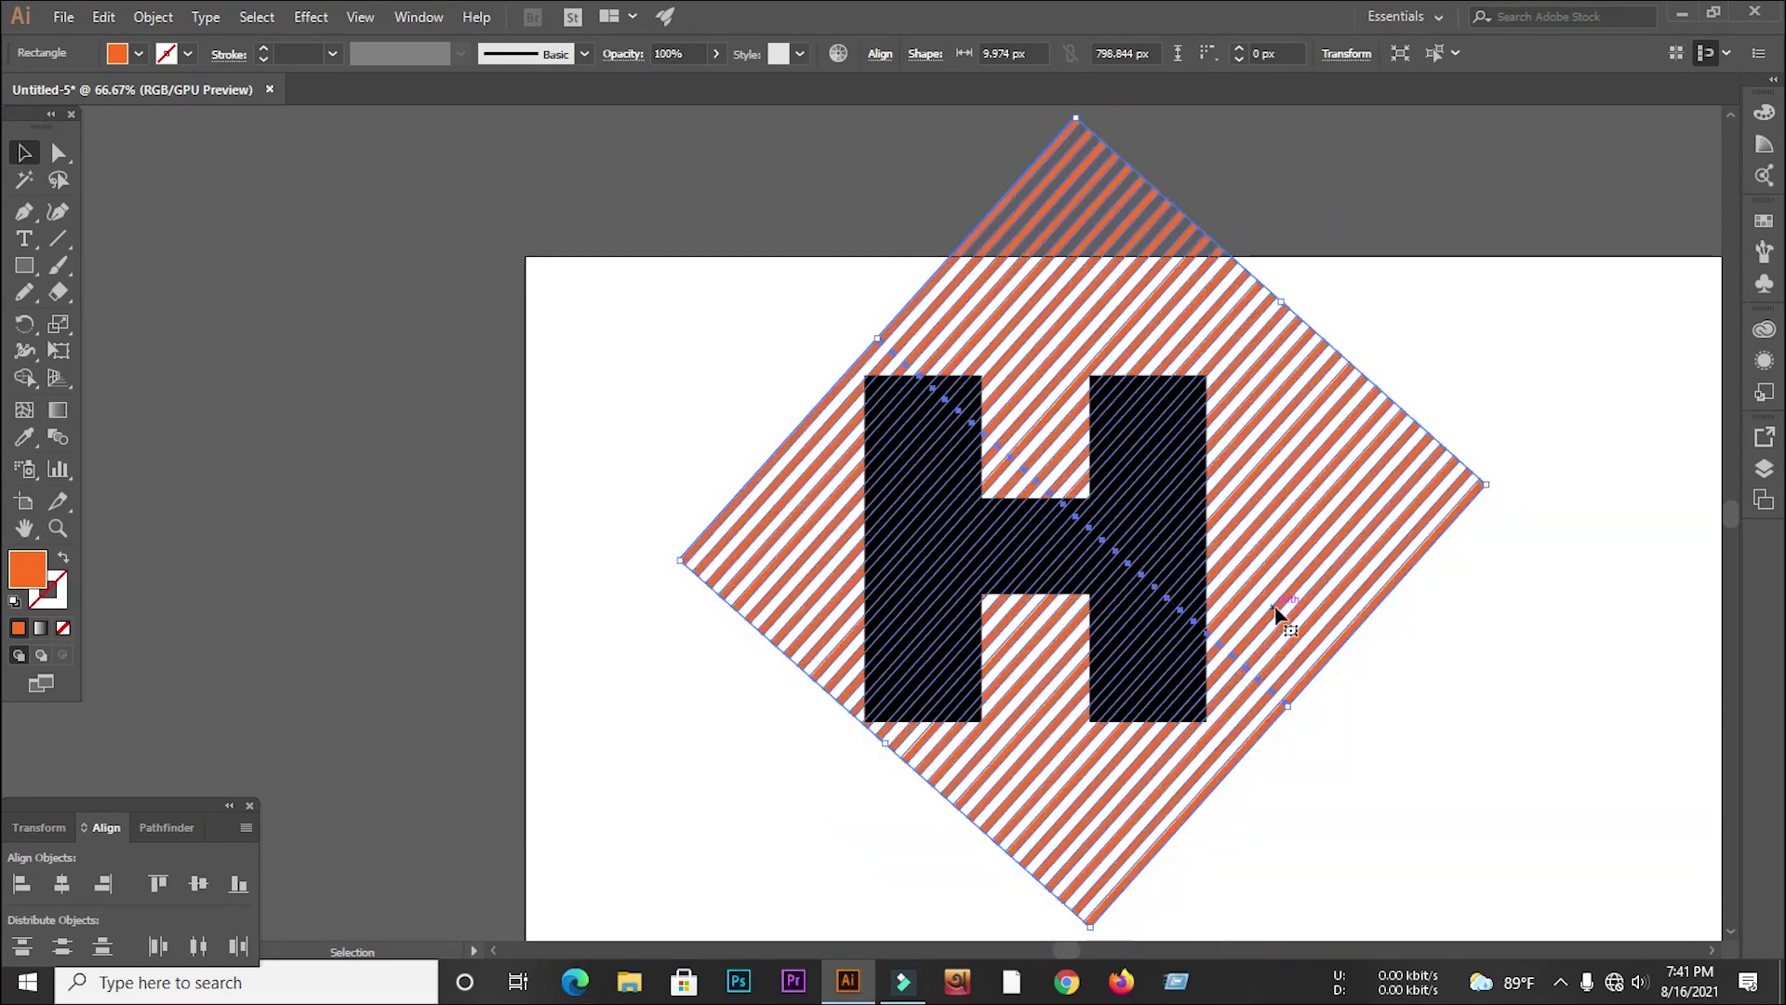
left_click_drag(1273, 608, 1241, 650)
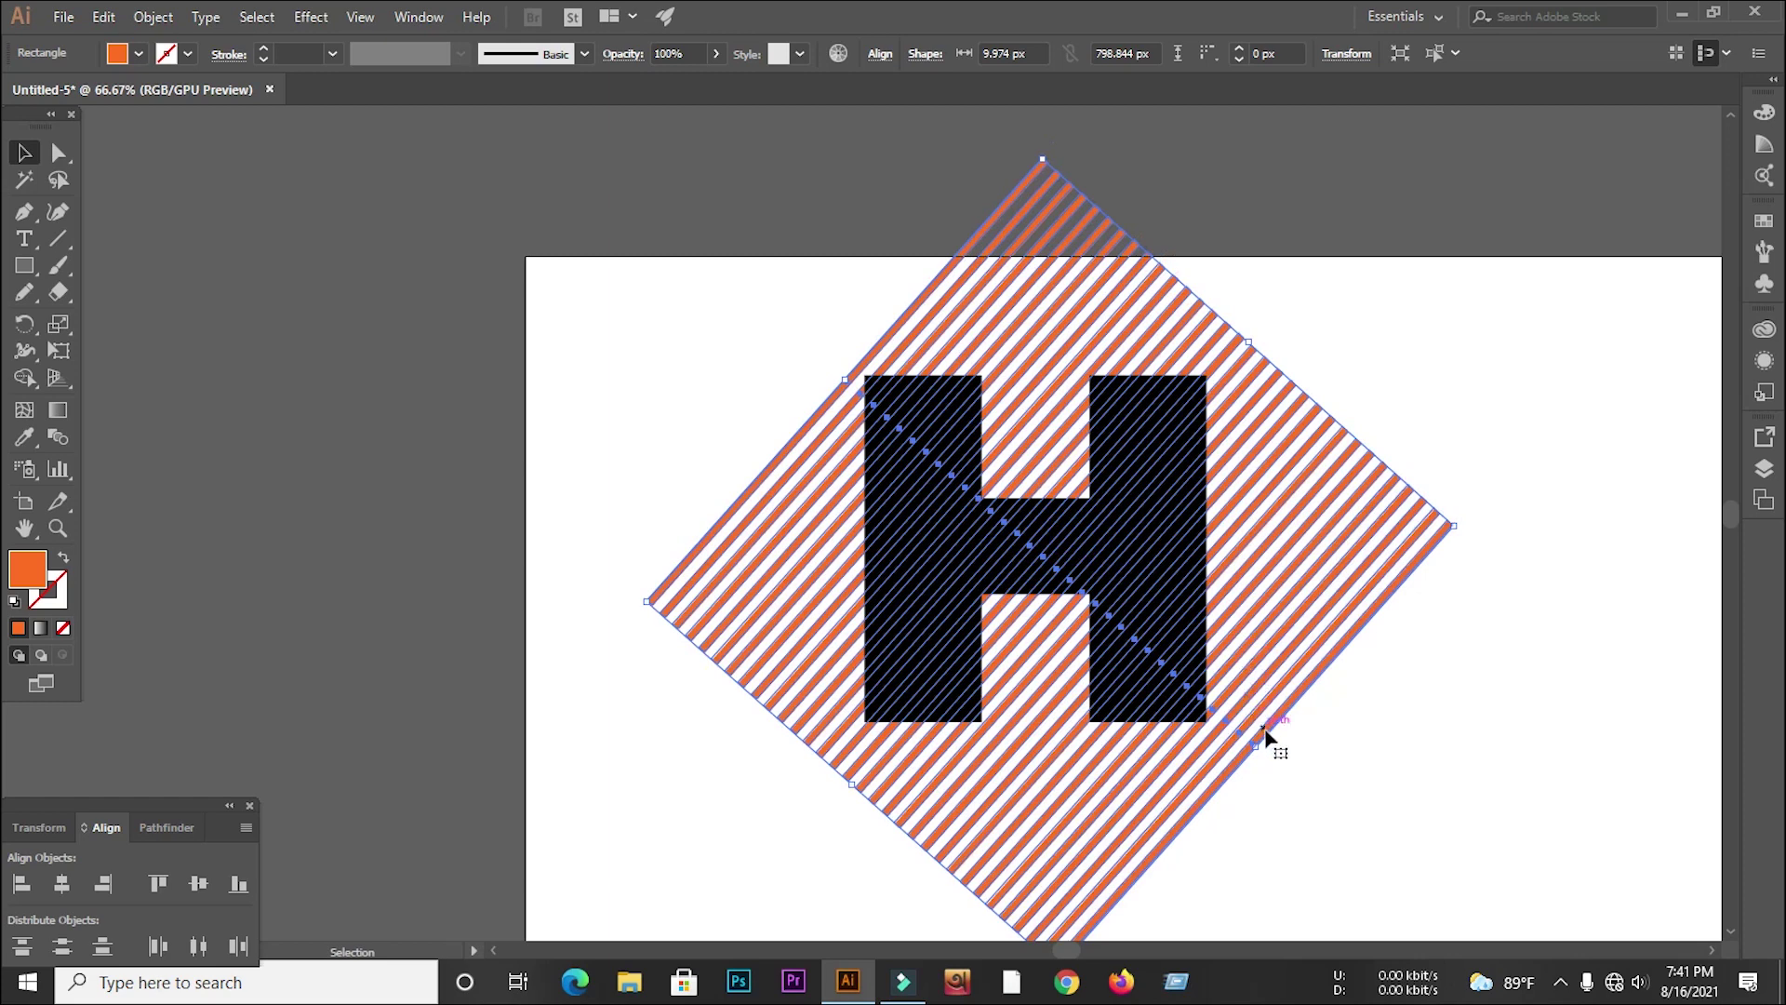
left_click_drag(1254, 747, 1219, 731)
left_click(1261, 811)
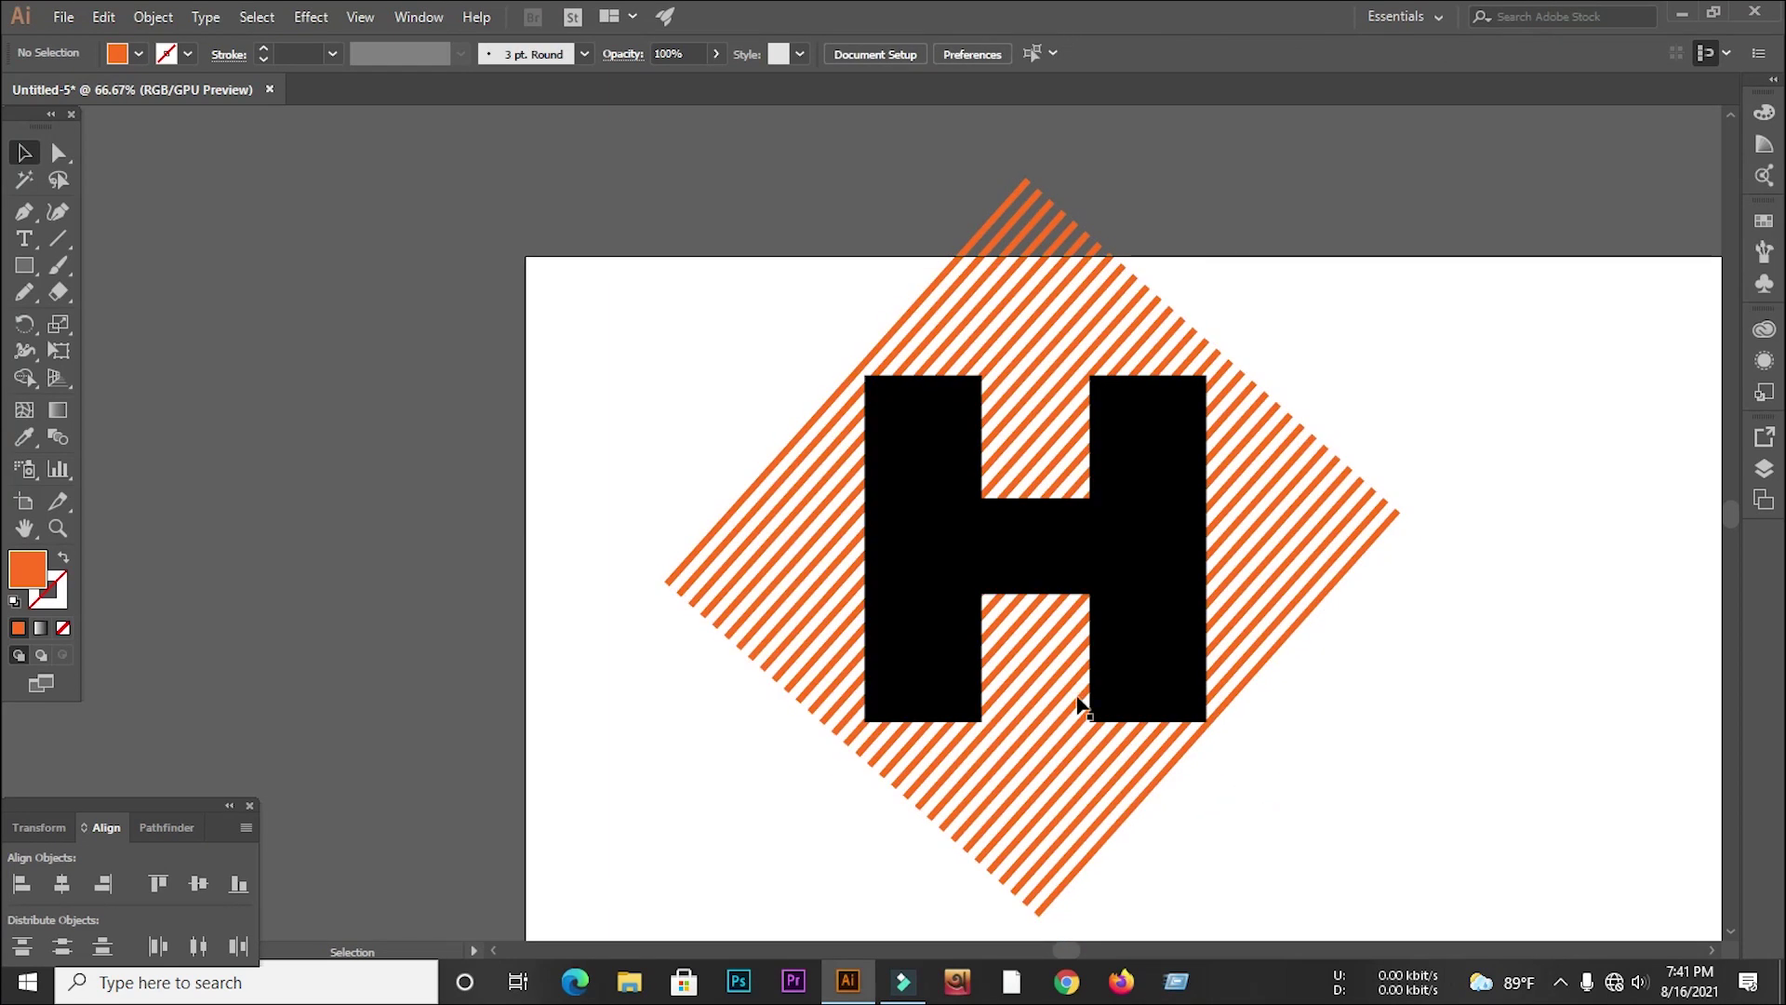
Send the black H to the back, behind the orange stripes
right_click(907, 490)
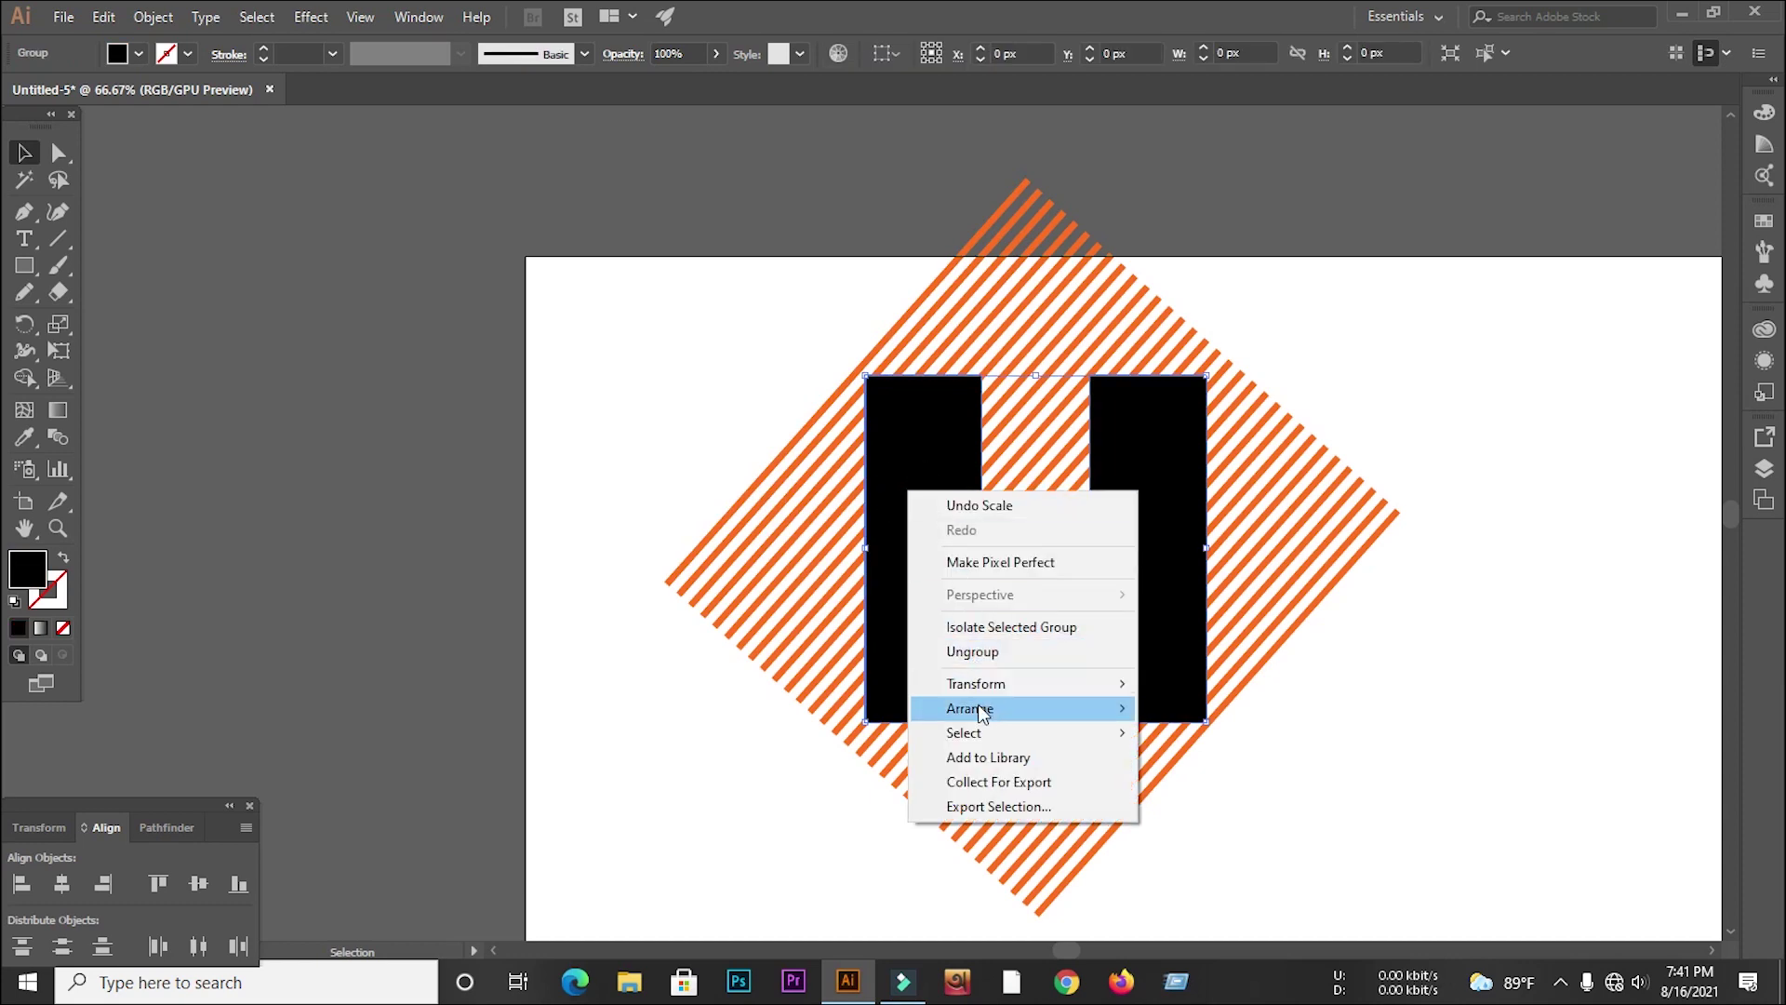
mouse_move(978, 712)
left_click(1276, 779)
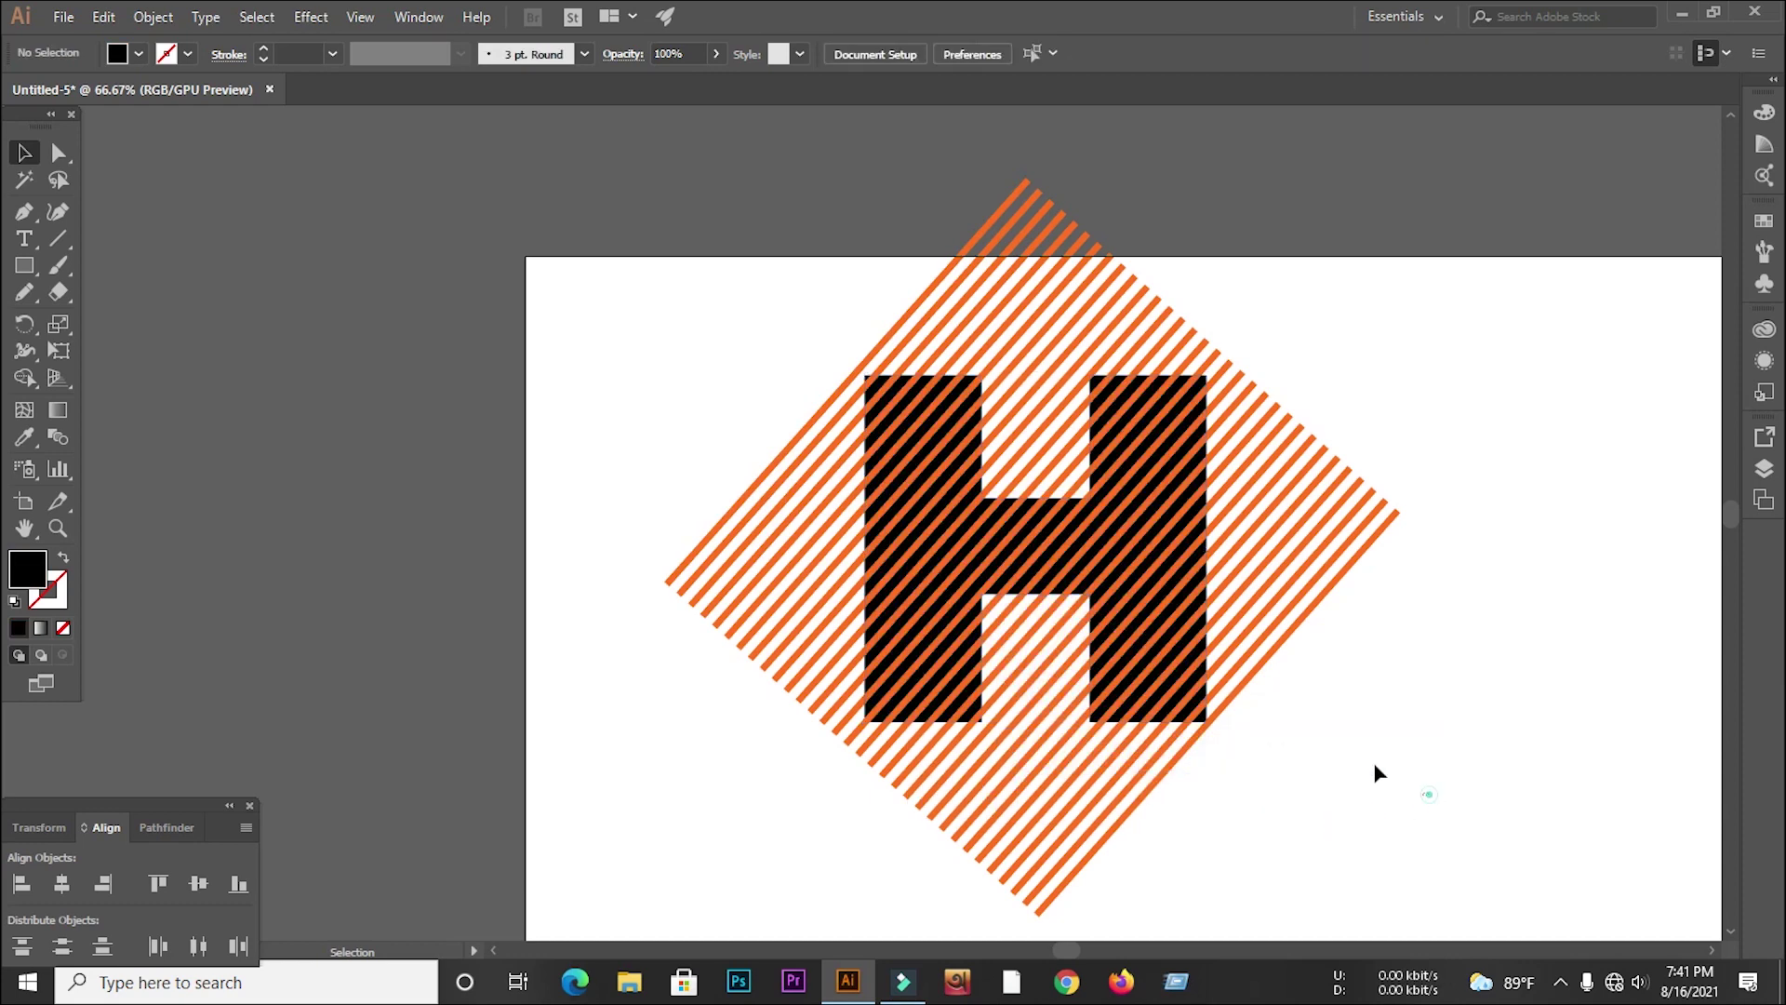
Select the stripes and the H together and cut the stripes out of the letter with Minus Front
left_click(837, 470)
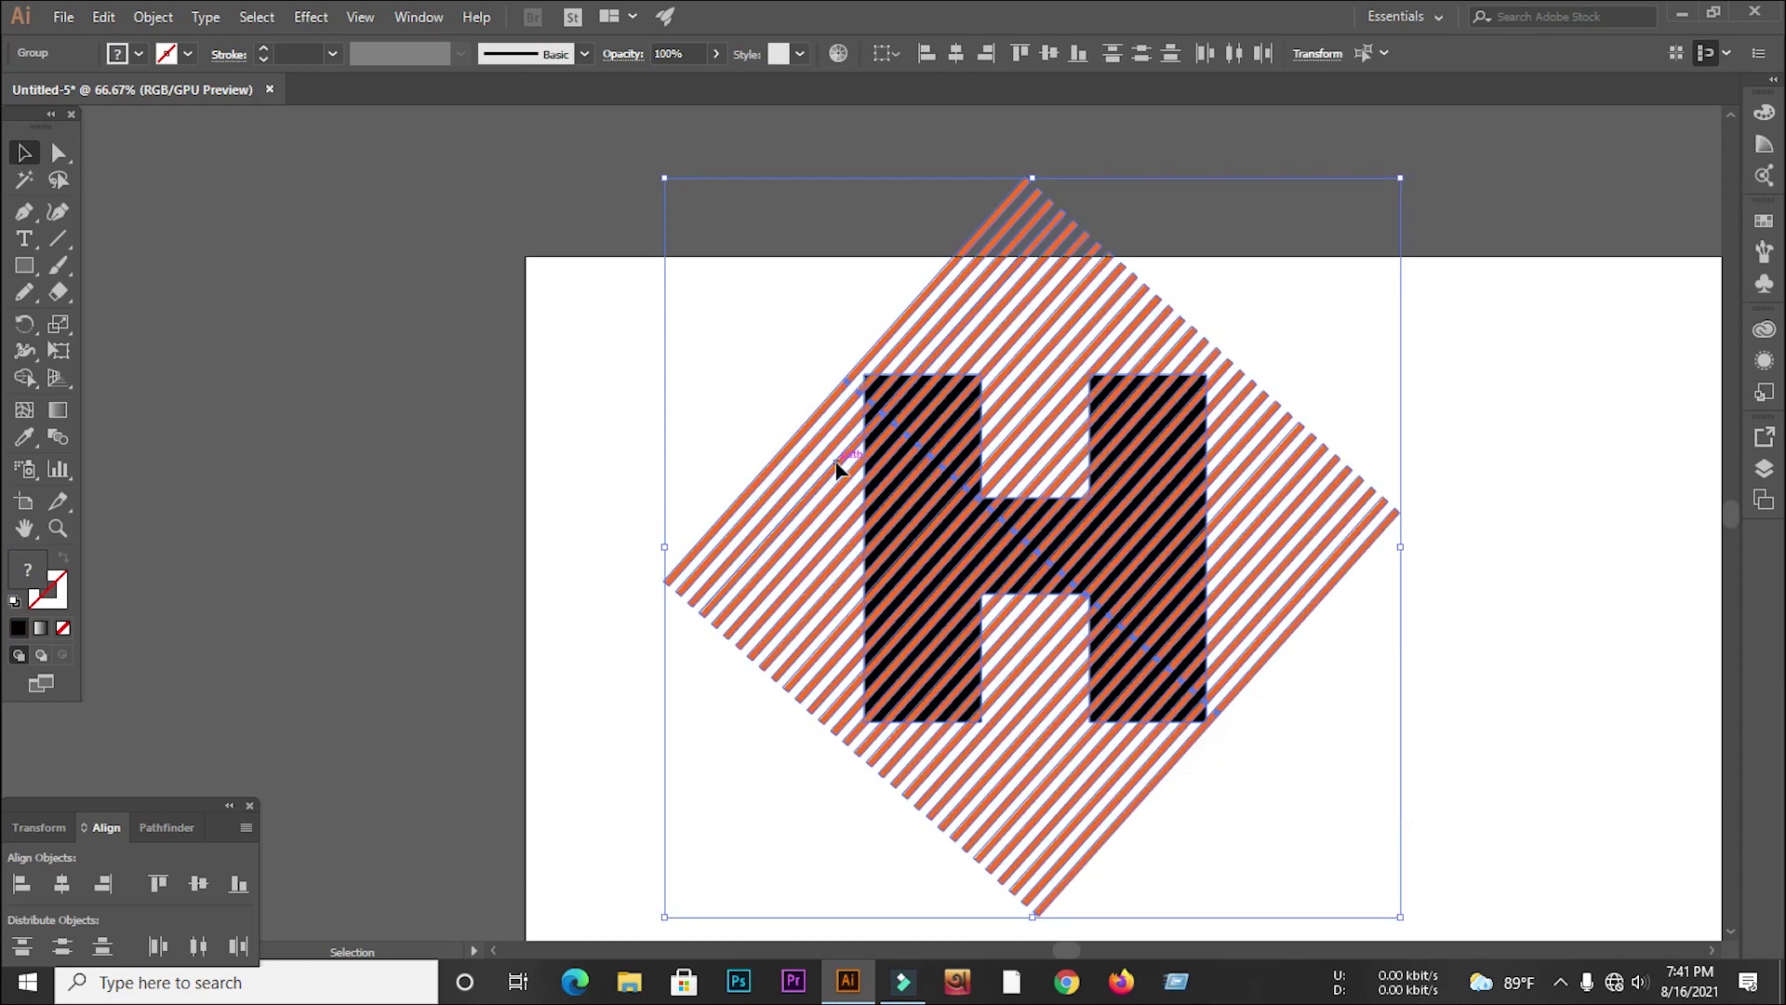
left_click(168, 828)
left_click(65, 882)
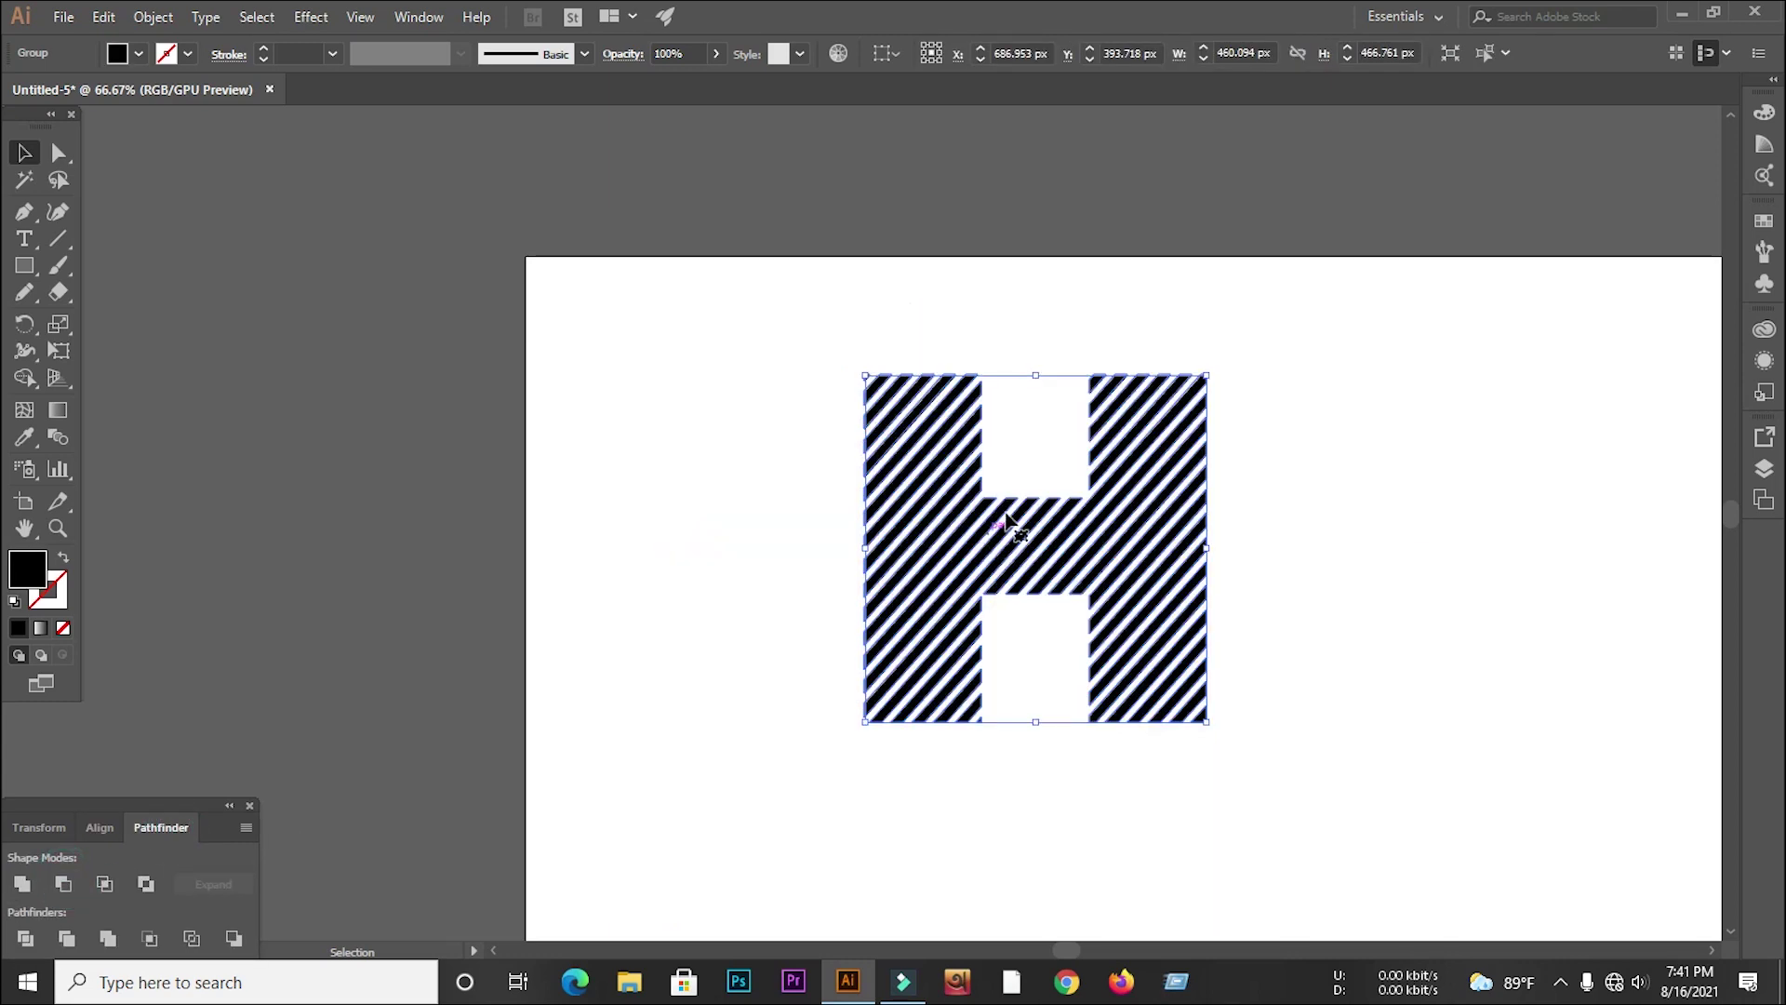
scroll(1009, 517, "up", 3)
scroll(730, 526, "down", 1)
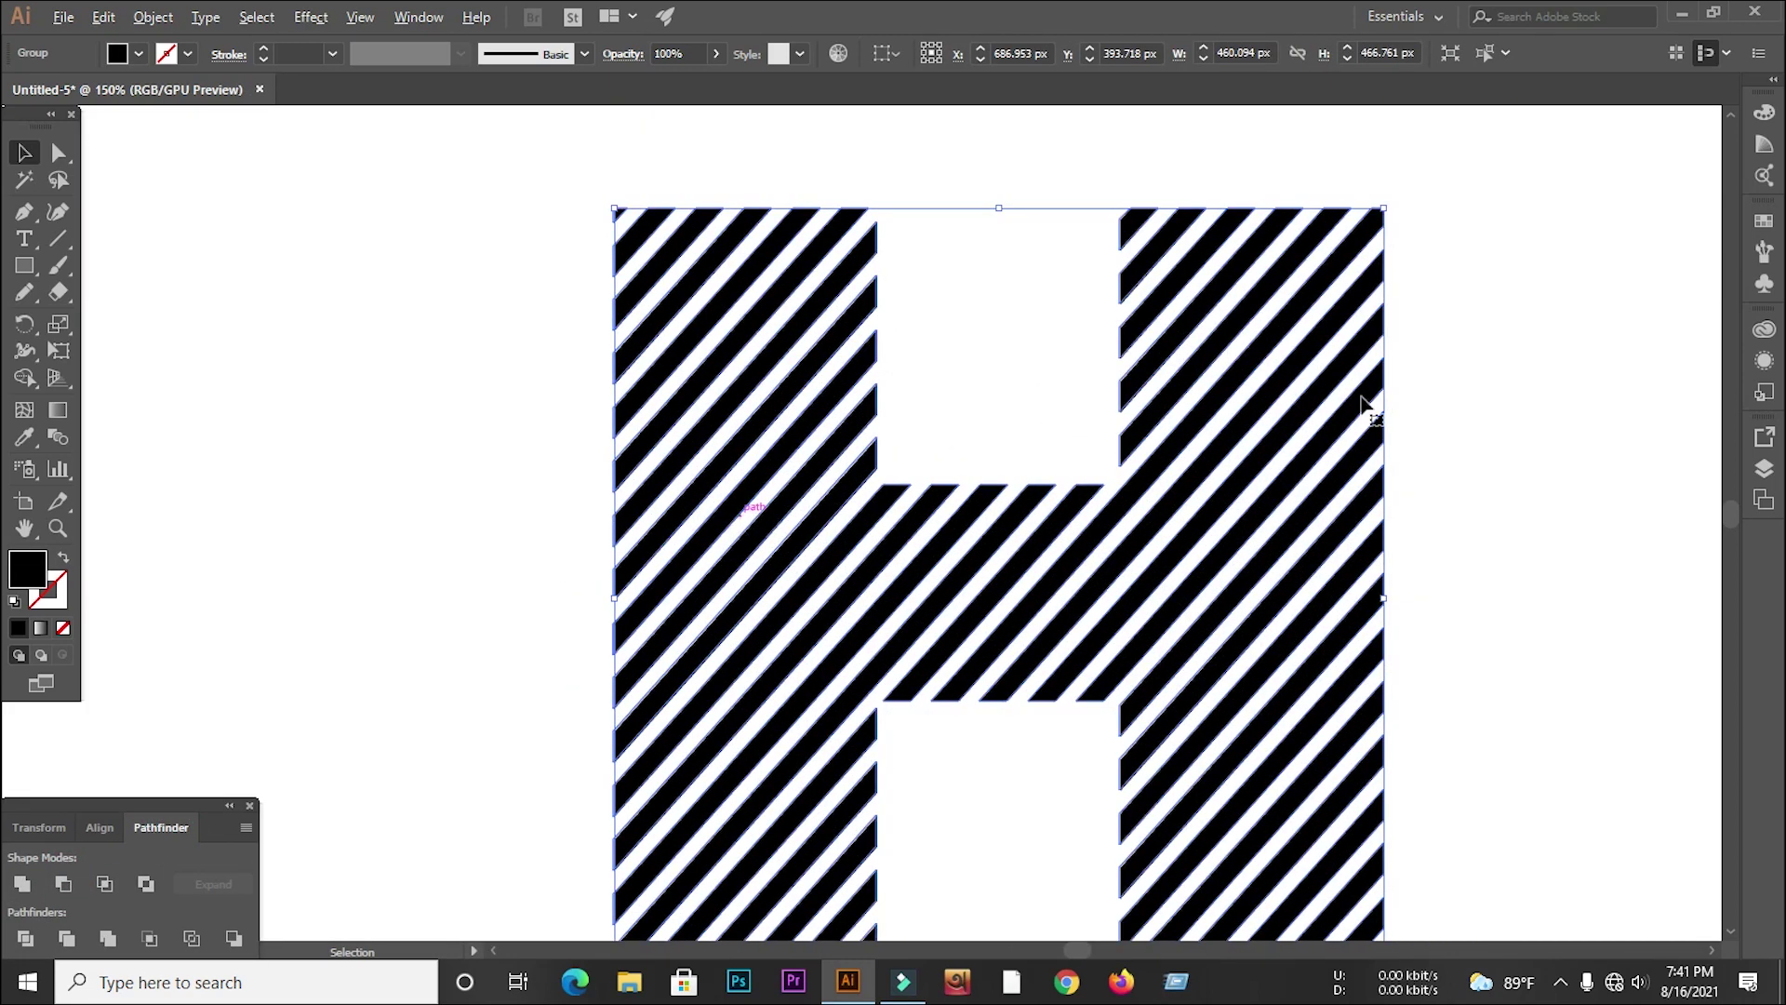
left_click(1523, 398)
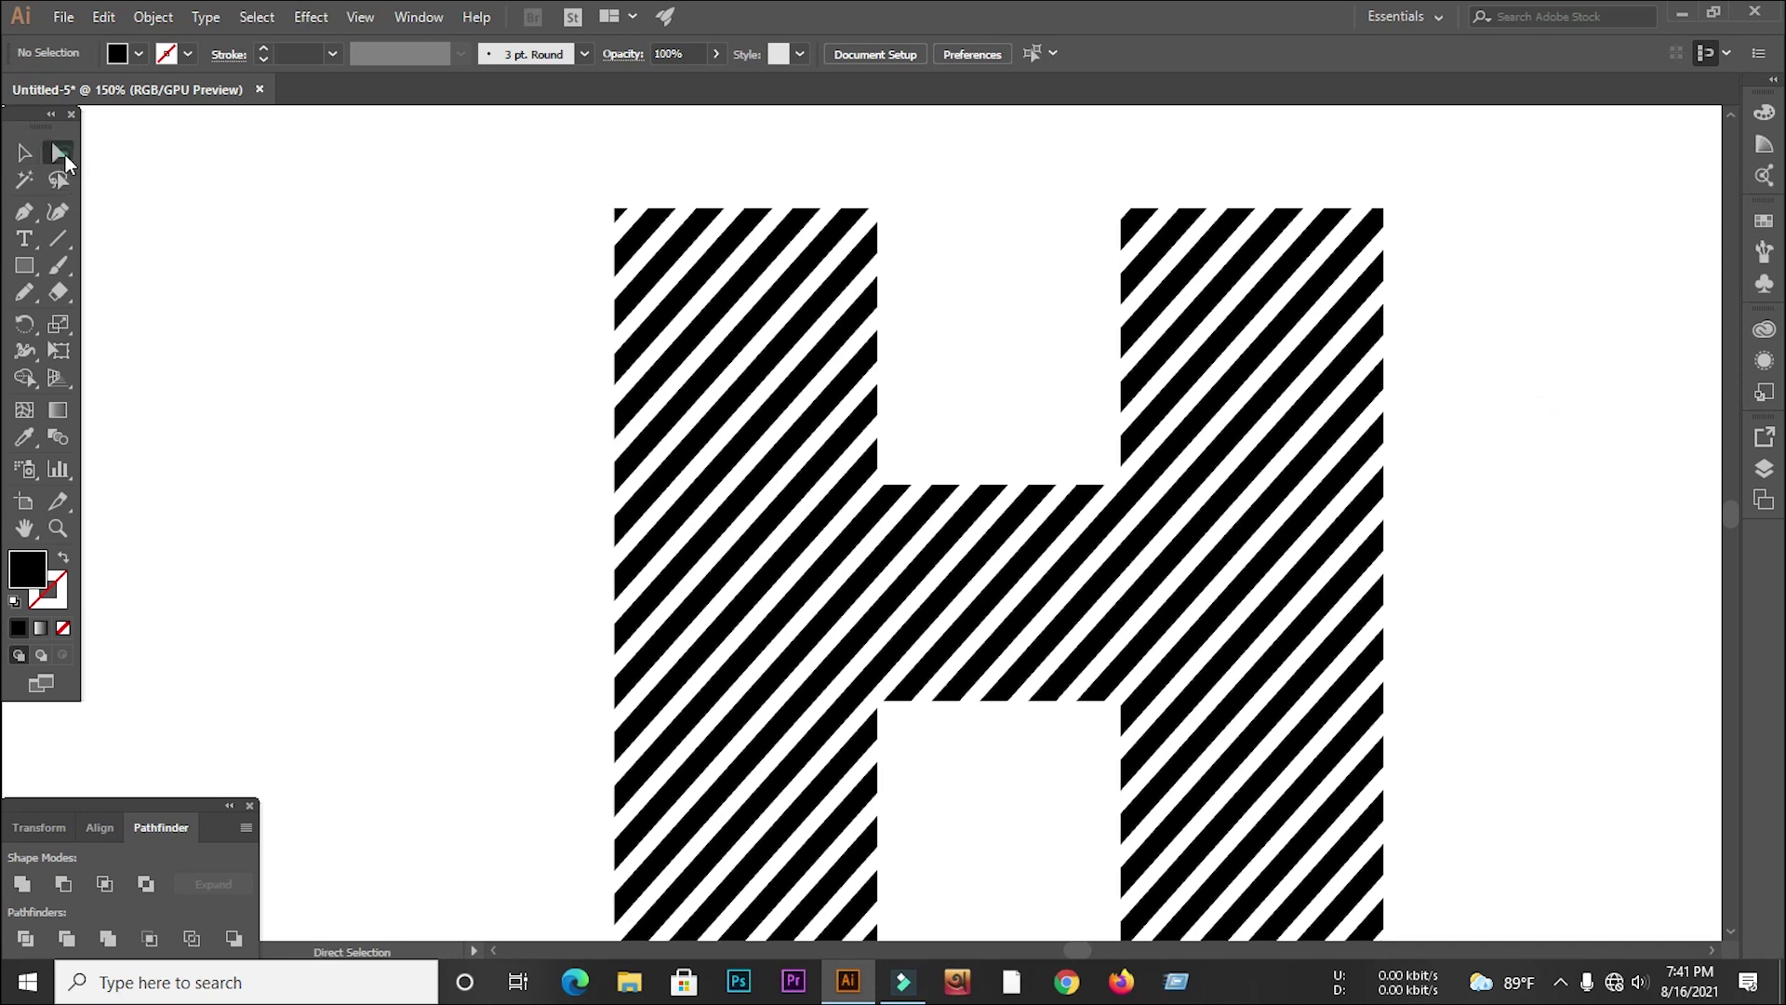
Collapse the small fragment at the H's lower-right corner by averaging its lower anchor points on both axes
scroll(707, 372, "down", 3)
scroll(921, 559, "up", 5)
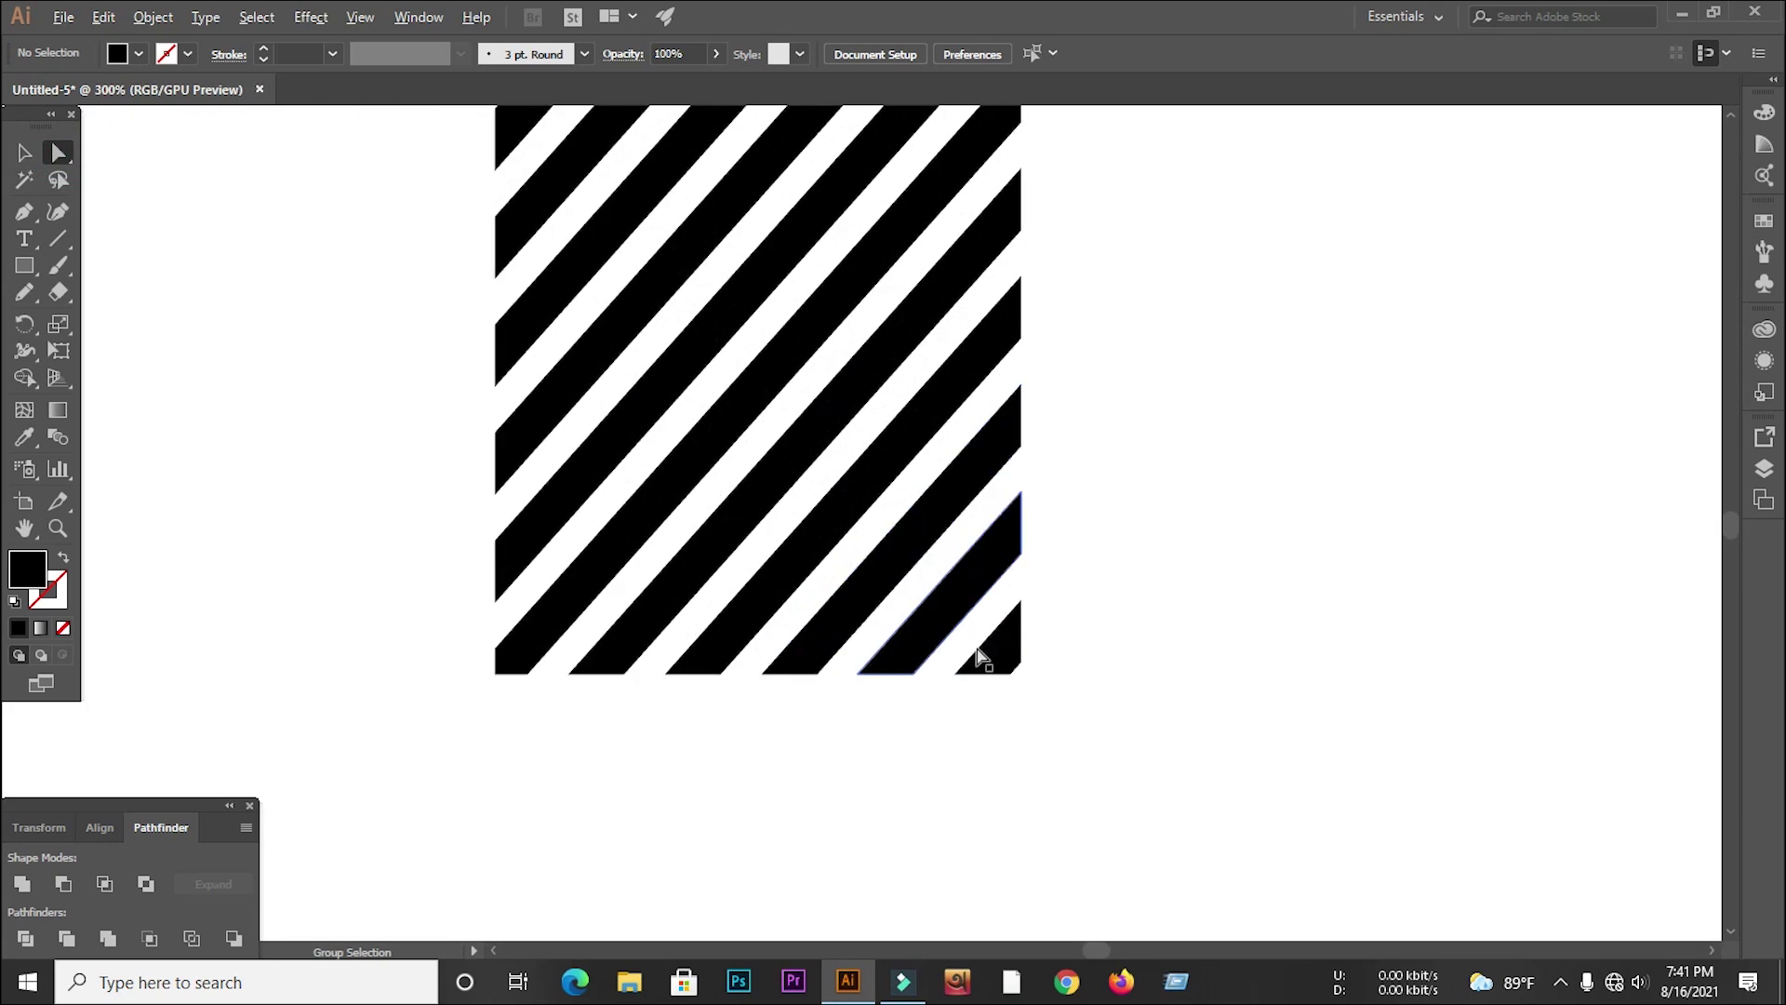
left_click_drag(1026, 719, 1027, 719)
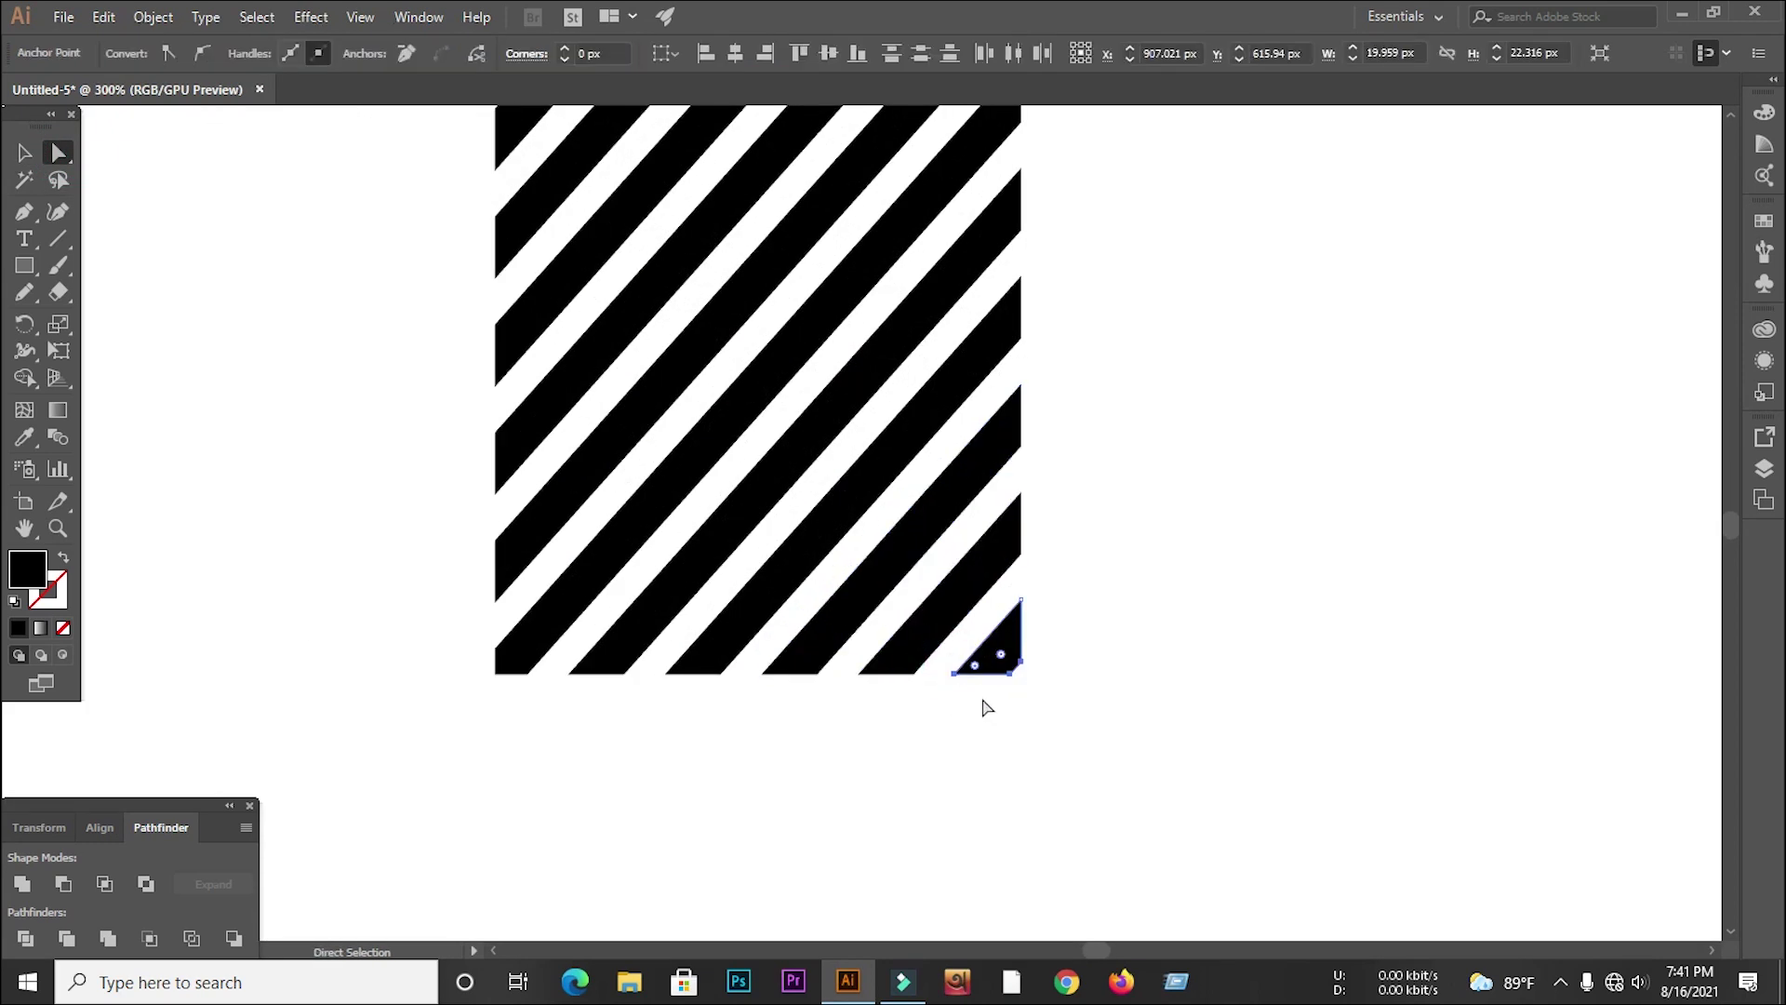
scroll(984, 684, "up", 1)
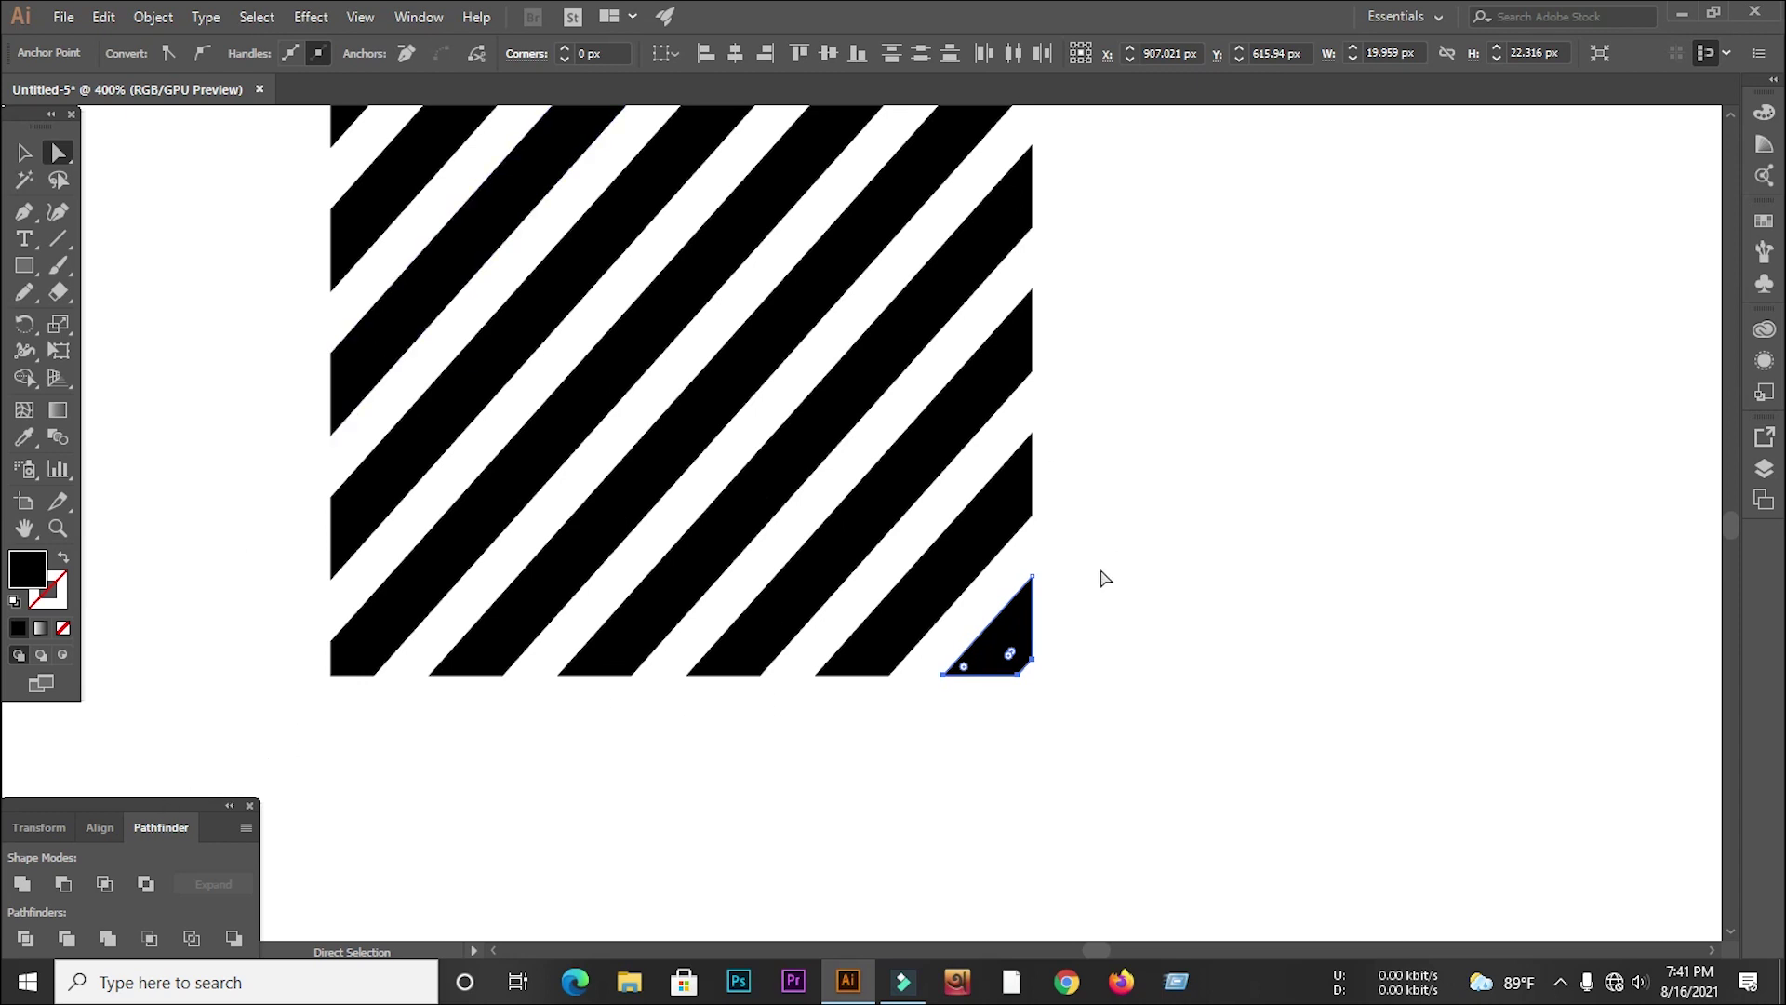
right_click(1005, 638)
left_click(1081, 389)
left_click(837, 561)
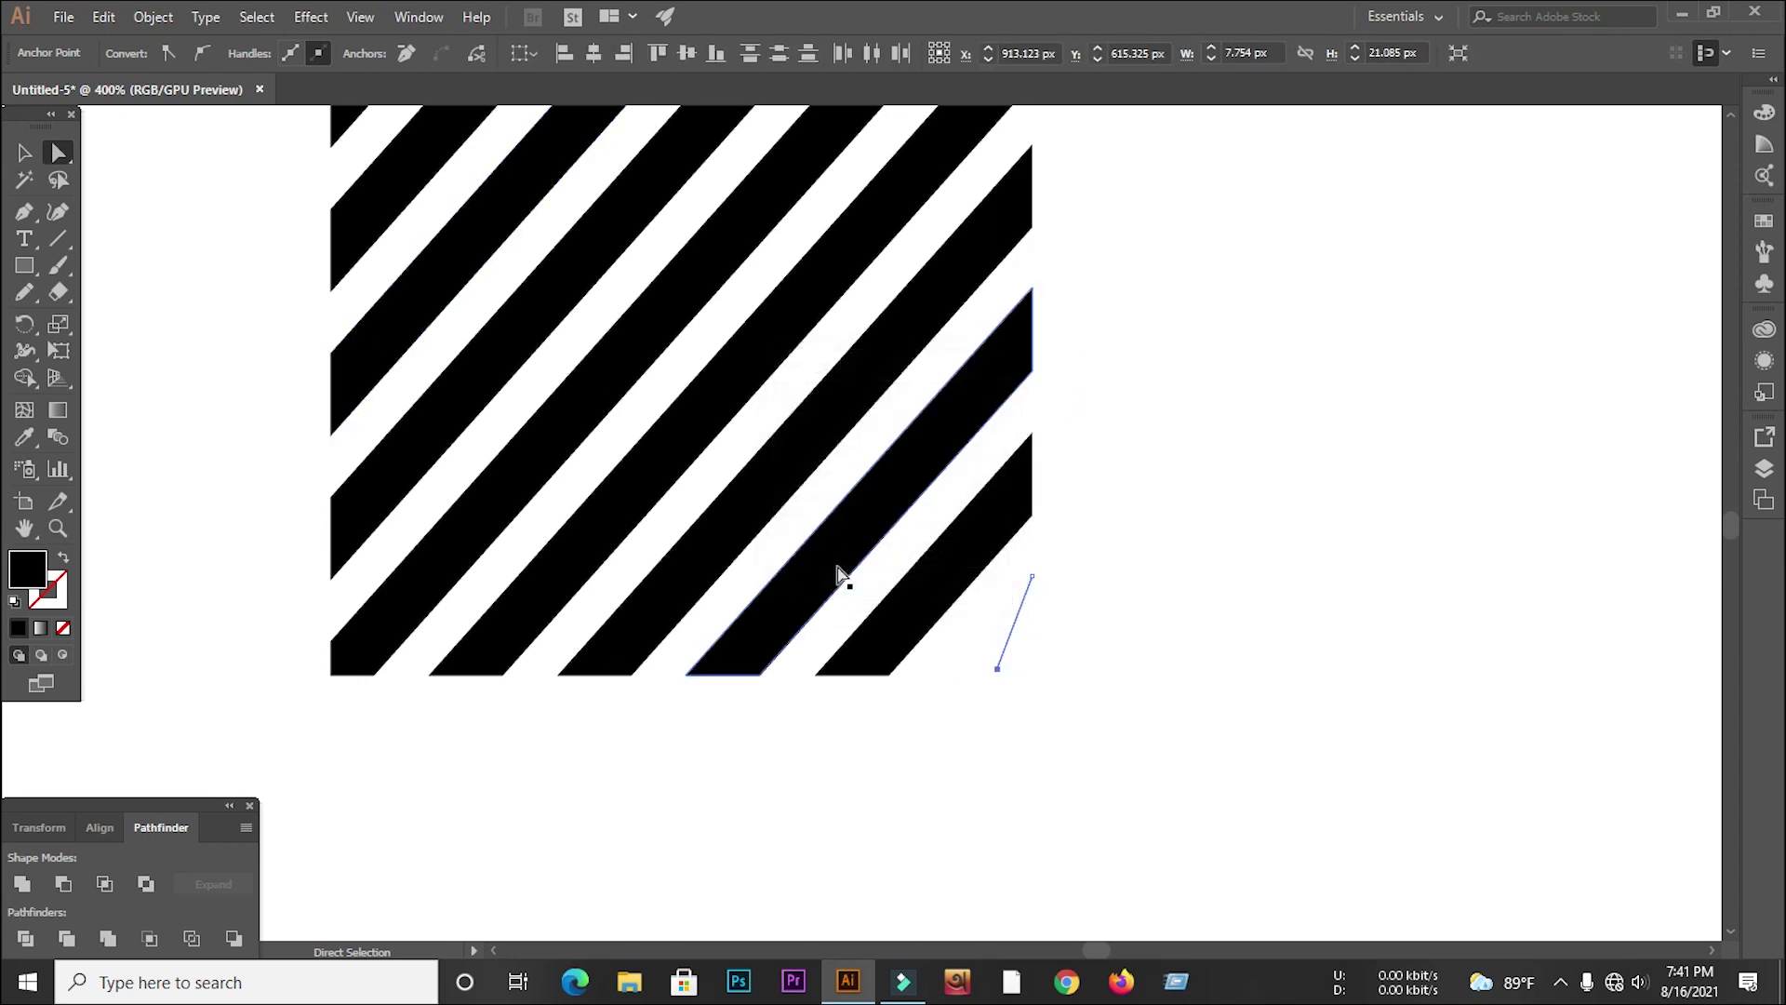
left_click(1229, 753)
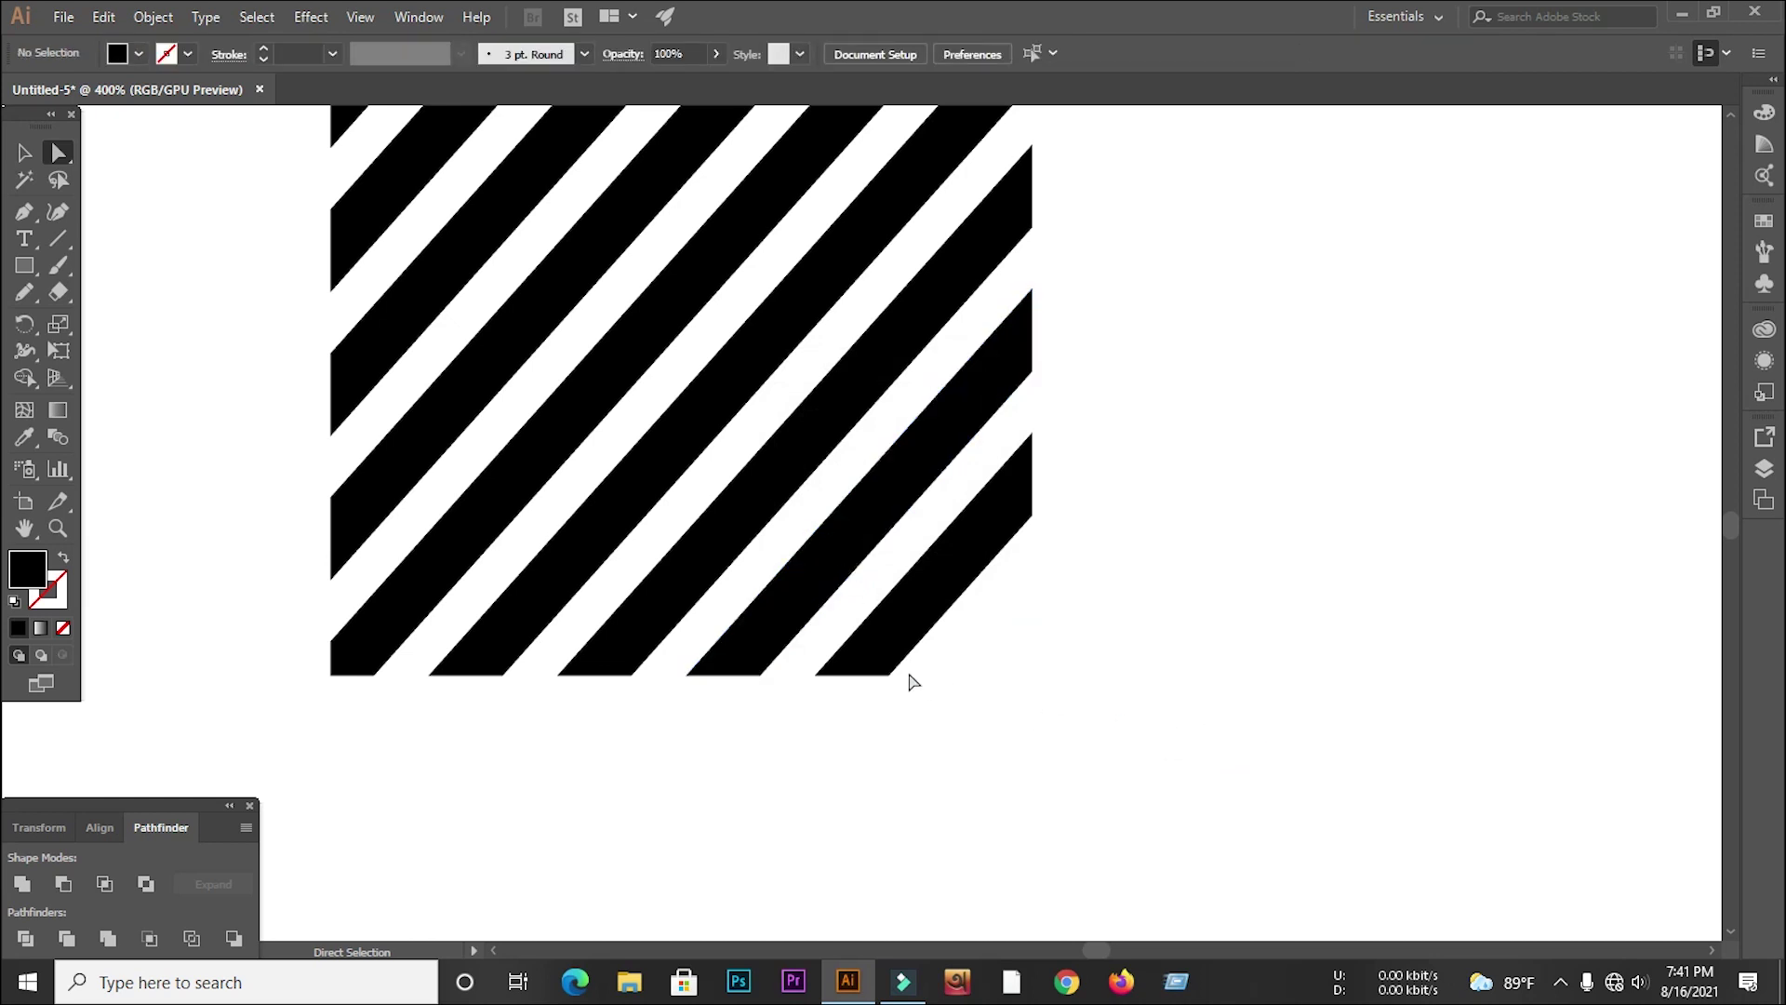
Taper the rightmost stripe on the right leg's bottom edge to a point by averaging its lower anchors on both axes
left_click_drag(826, 635, 891, 705)
right_click(848, 660)
left_click(888, 739)
right_click(888, 712)
left_click(891, 716)
scroll(837, 693, "up", 3)
left_click_drag(1070, 654, 1068, 653)
right_click(971, 163)
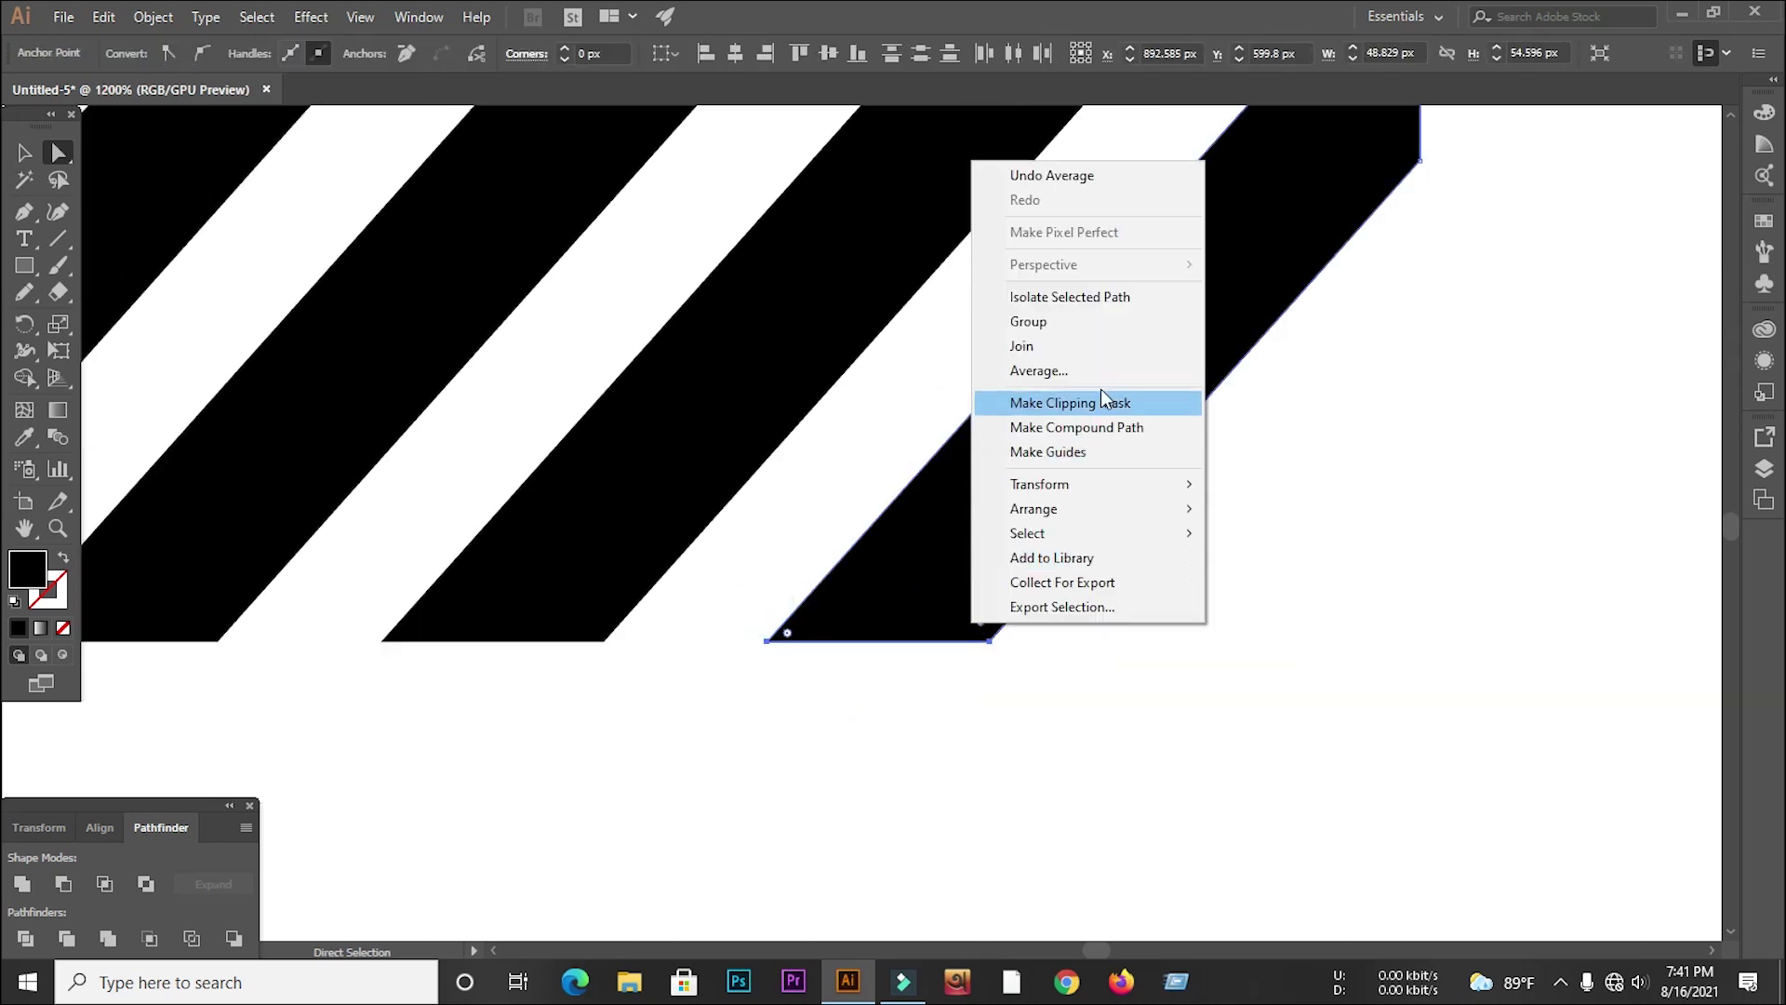
left_click(1072, 370)
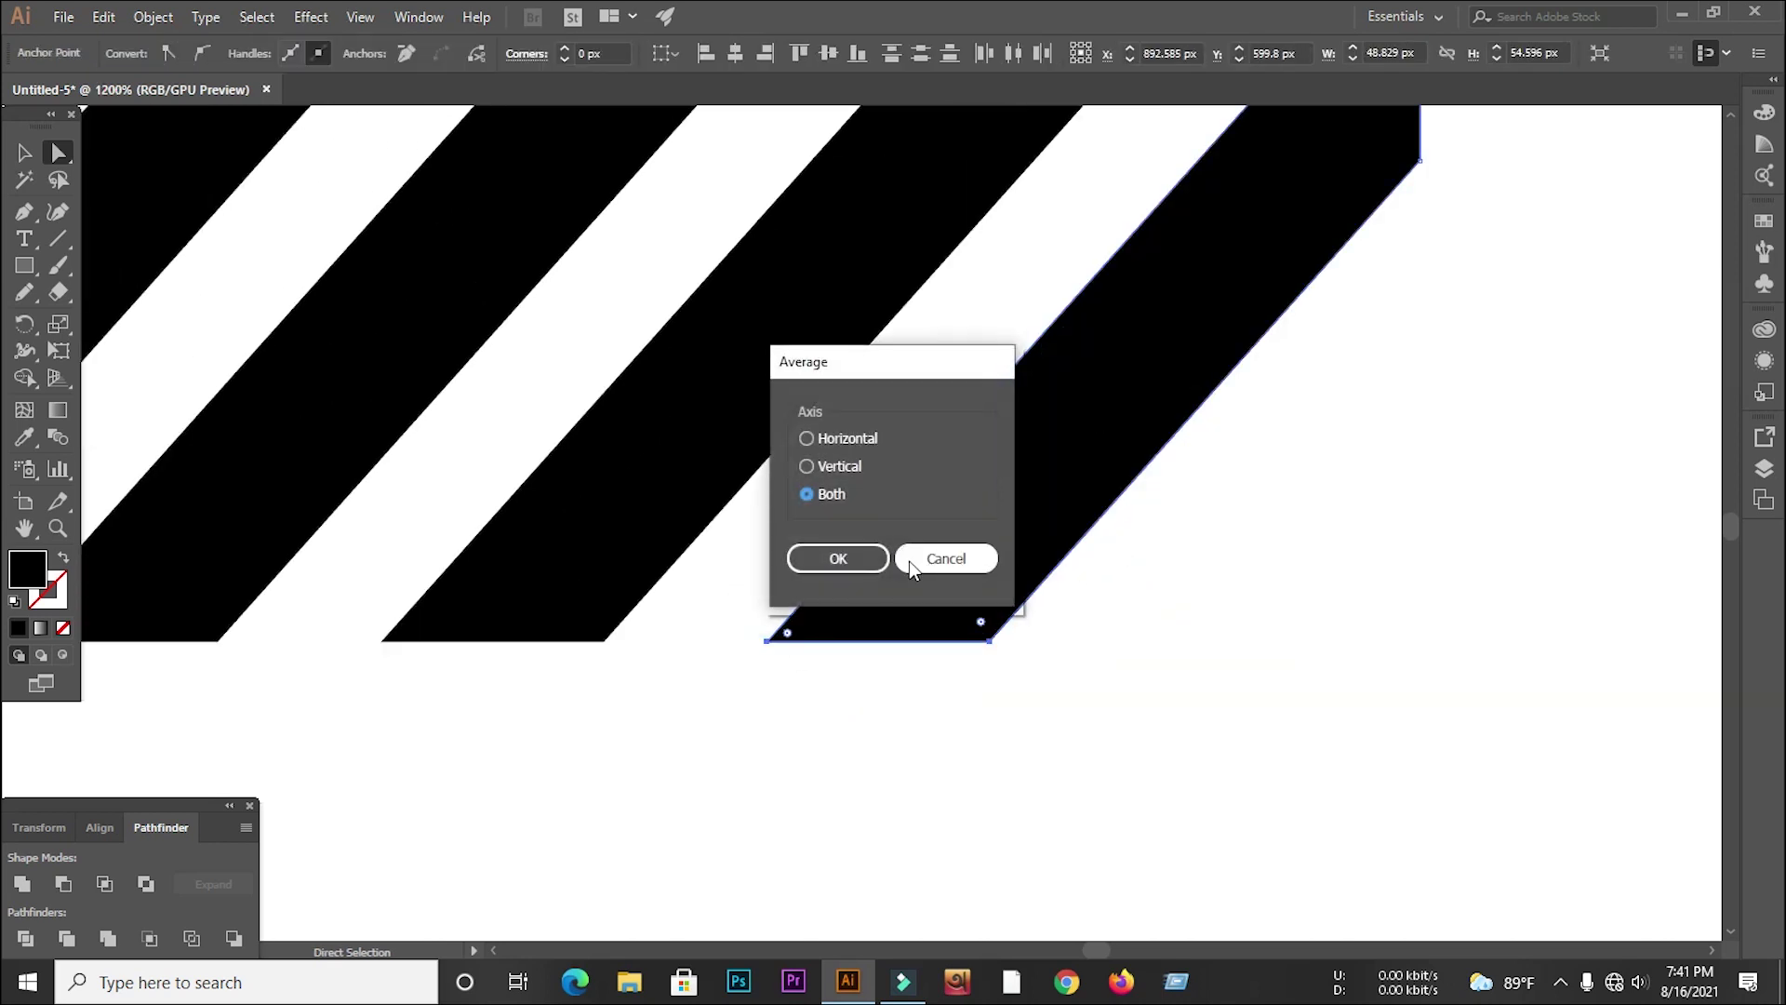
left_click(864, 563)
Average the lower anchors of the second and third stripes from the right on the right leg's bottom edge, using both axes
left_click_drag(658, 650, 367, 586)
right_click(490, 610)
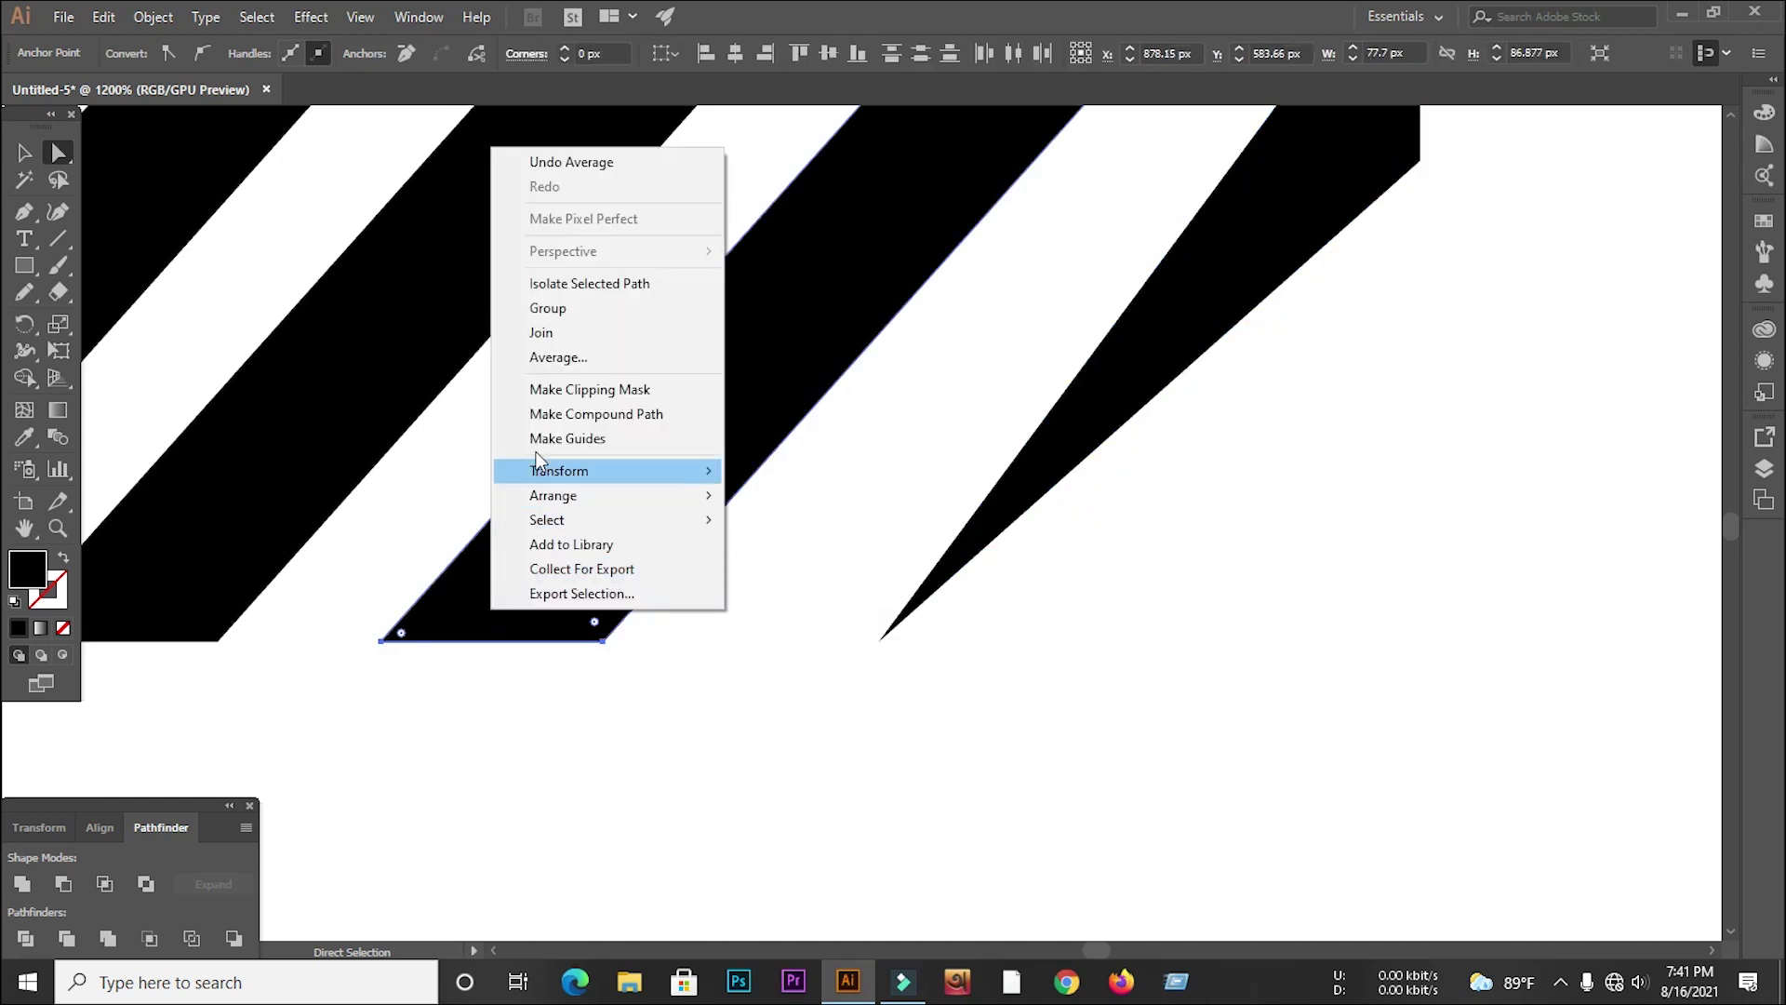
left_click(544, 359)
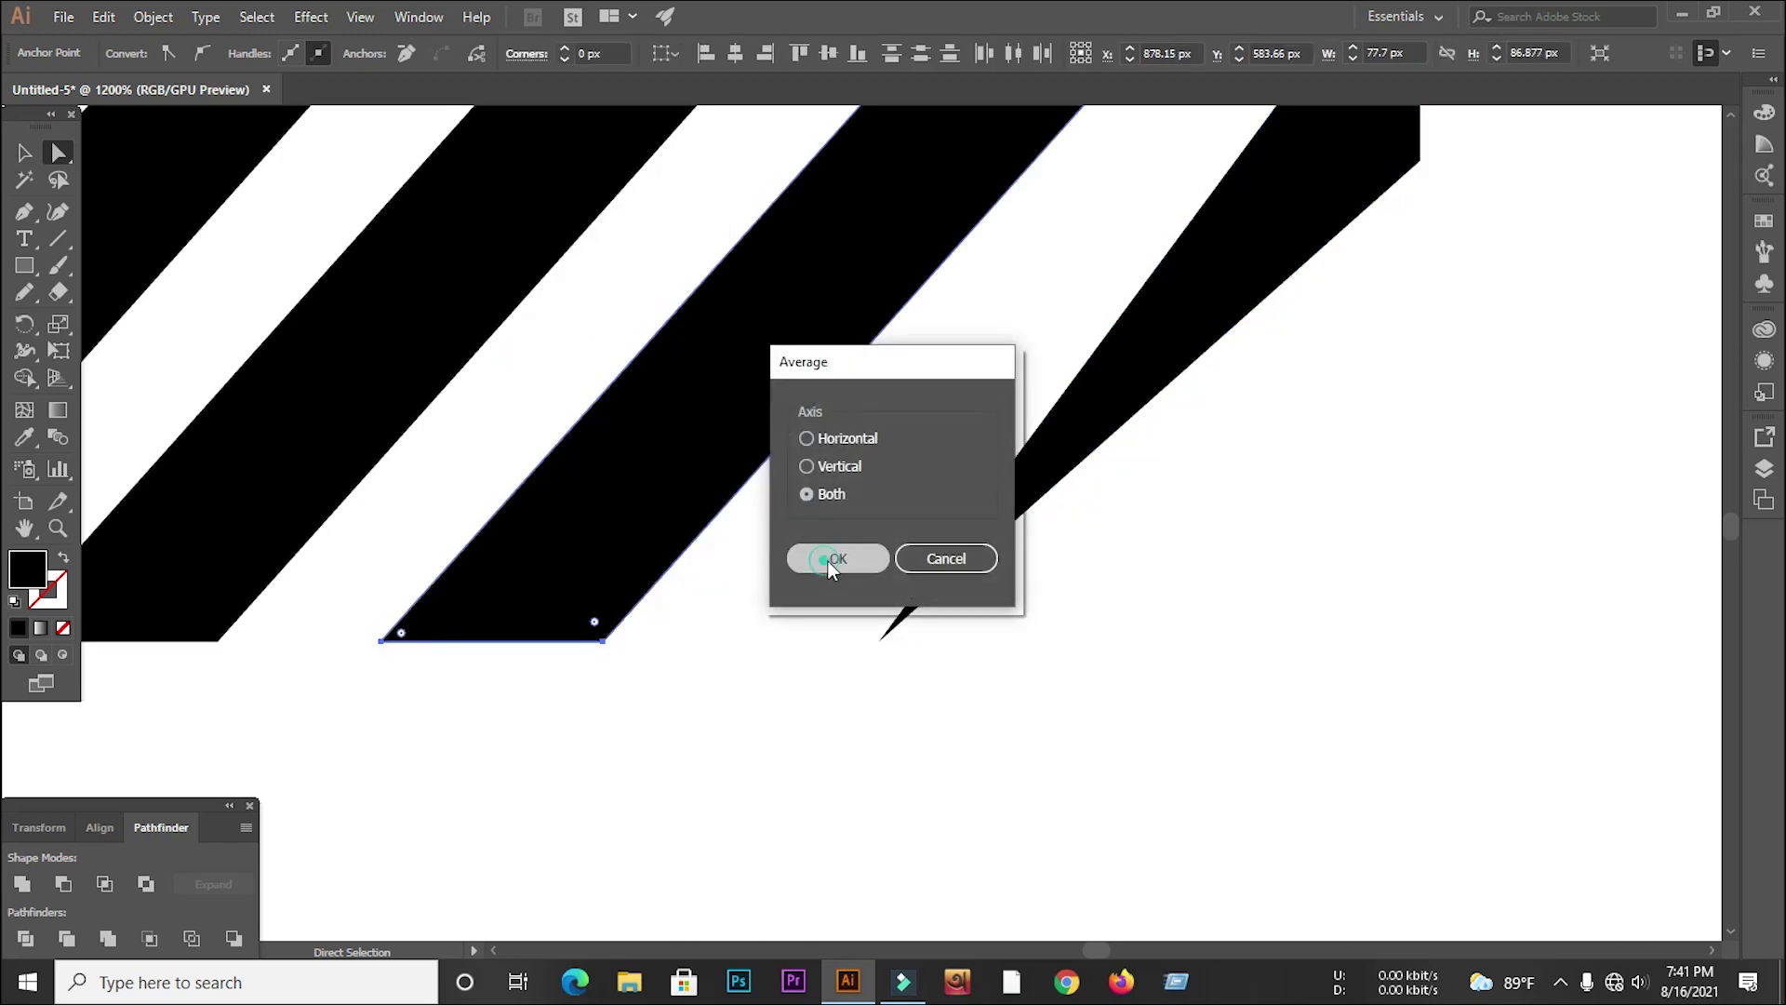
left_click(836, 559)
scroll(1393, 686, "down", 5)
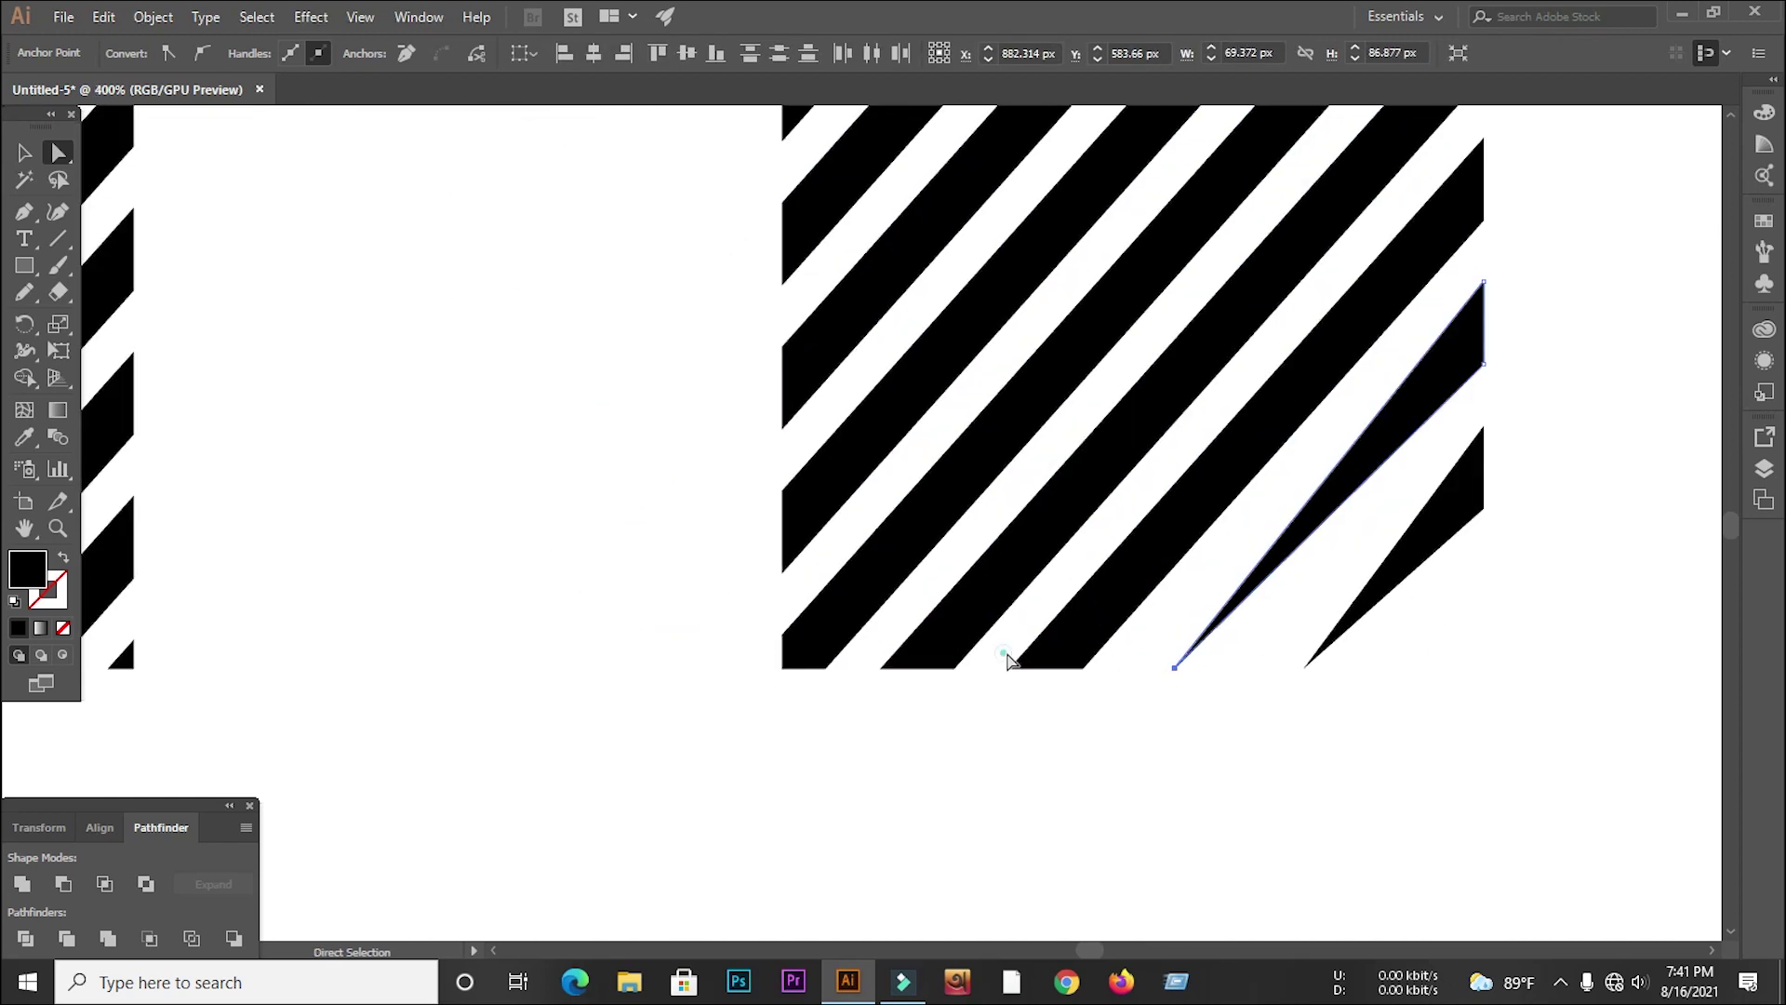
left_click_drag(1007, 655, 1112, 687)
right_click(1111, 688)
left_click(1165, 439)
left_click(836, 558)
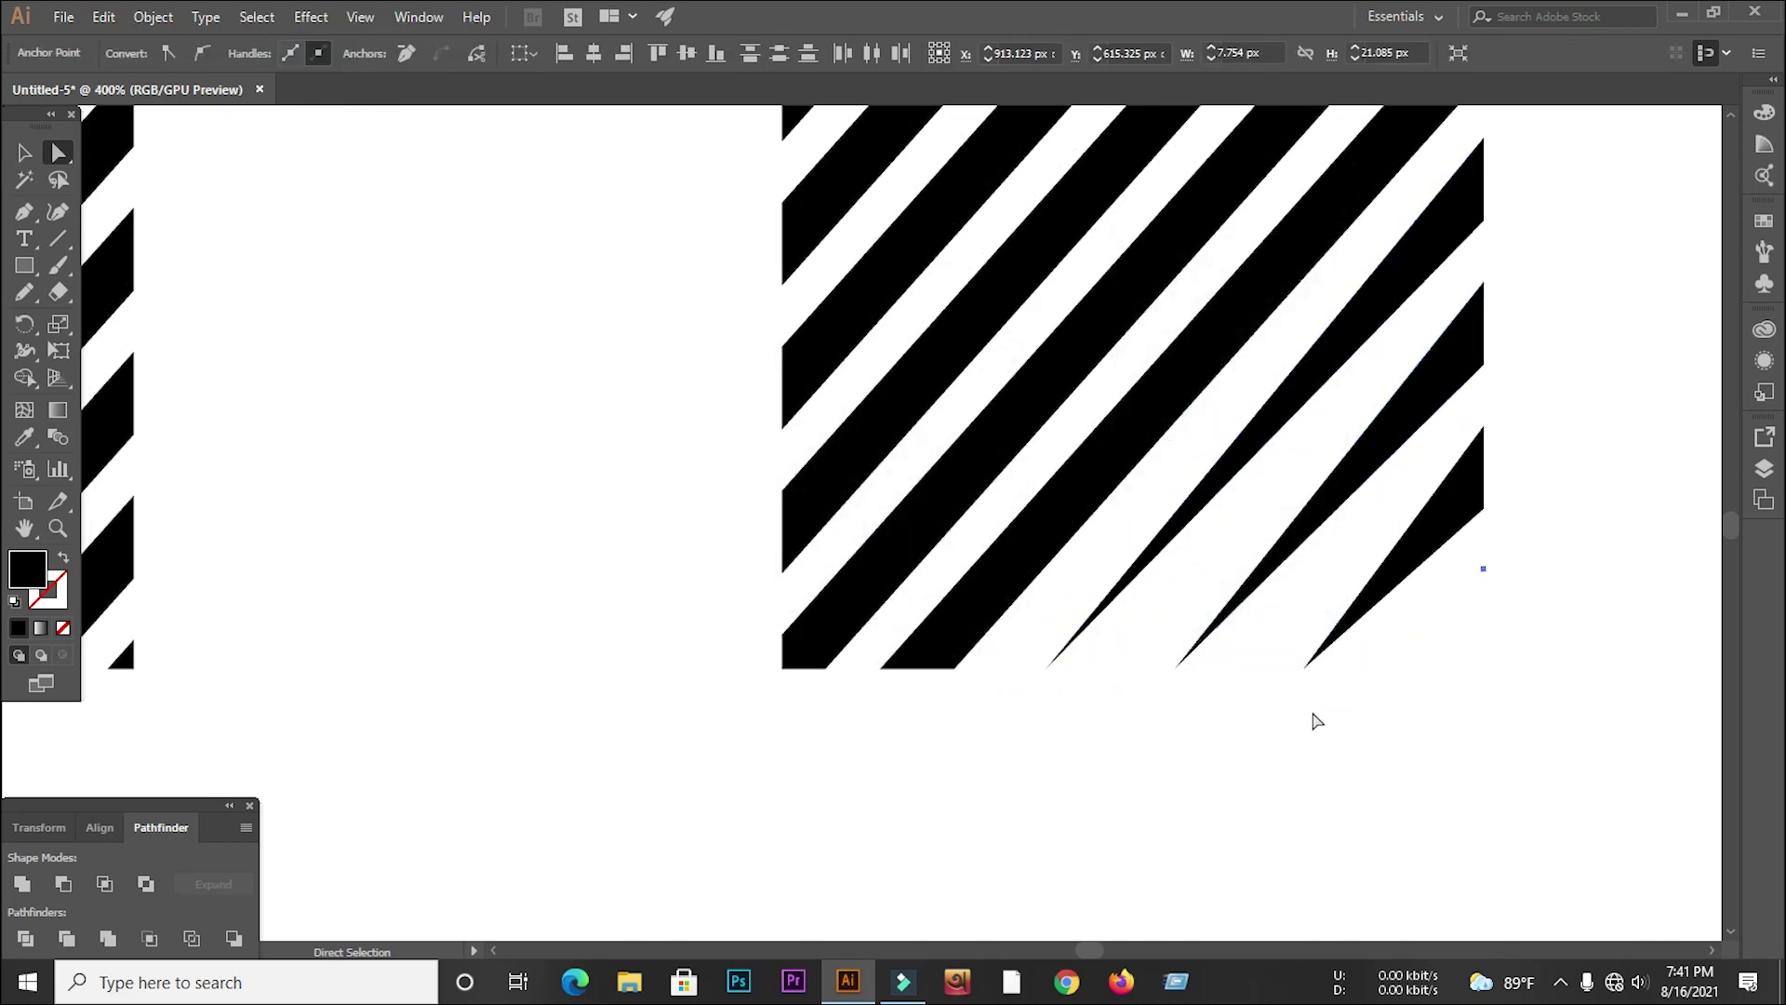
Taper the two remaining stripes at the right leg's bottom edge, including the lower-left corner stripe, by averaging their end anchors on both axes
left_click(1315, 721)
left_click_drag(1017, 701, 877, 646)
right_click(939, 668)
left_click(1016, 415)
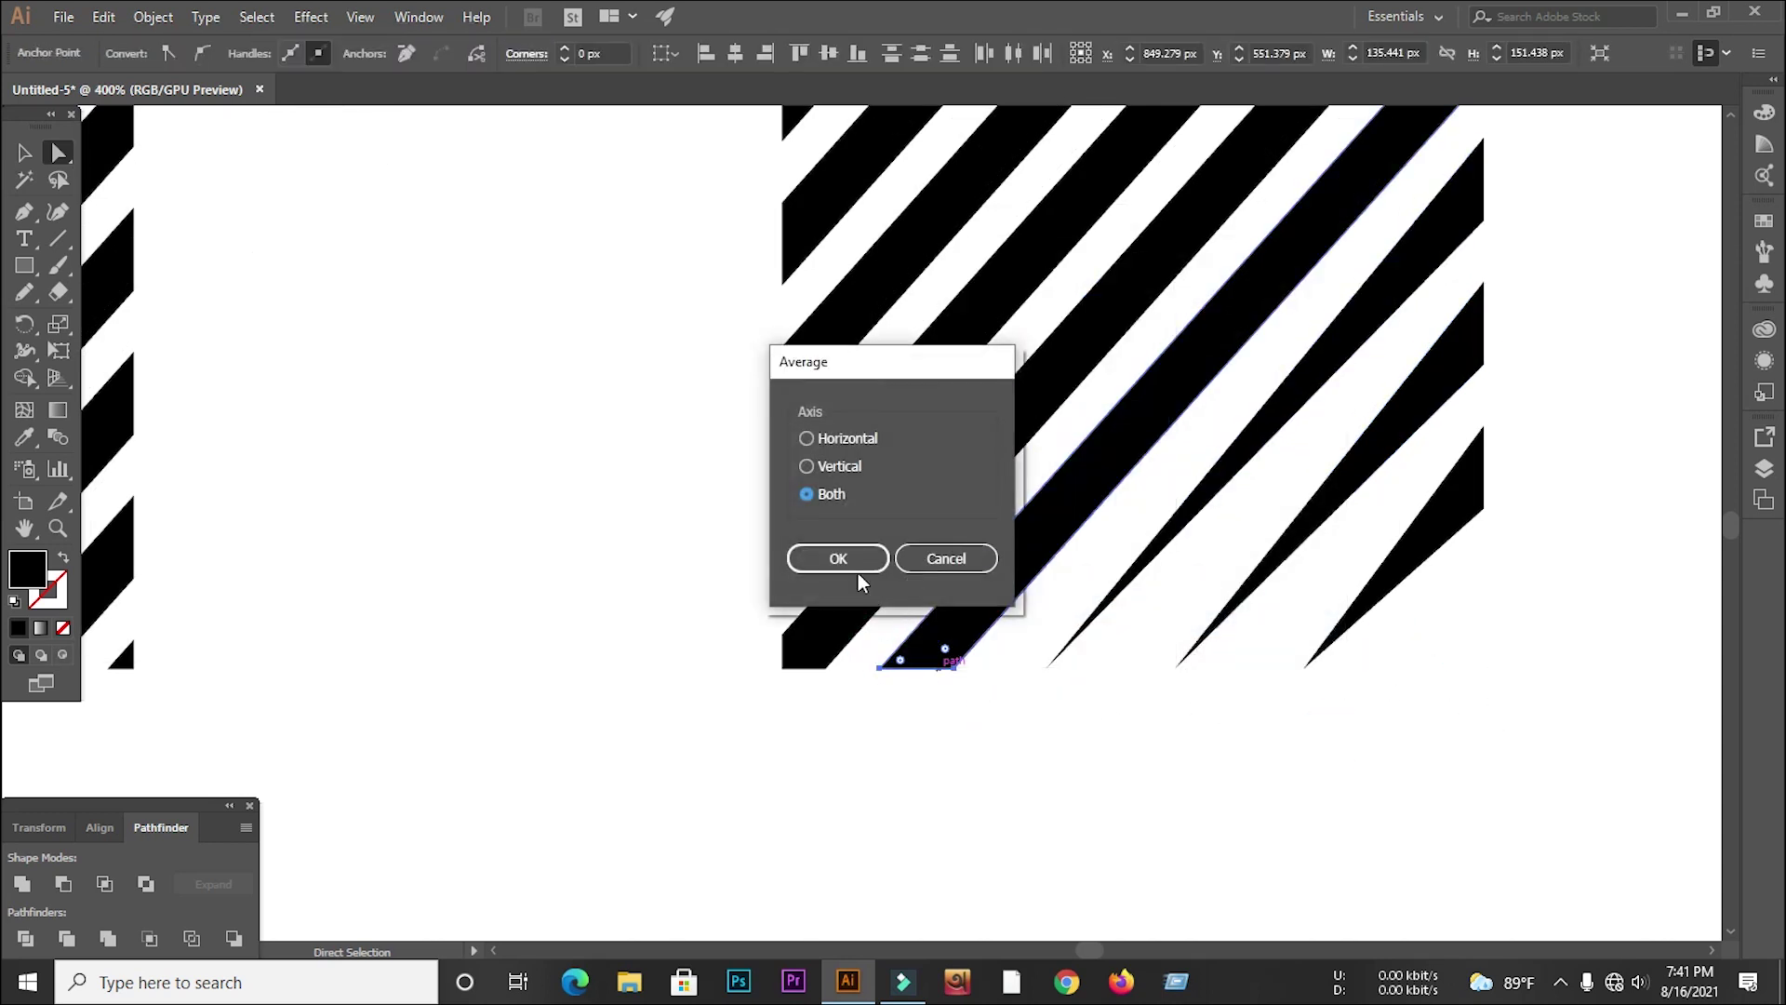
left_click(857, 577)
left_click_drag(726, 589, 835, 723)
right_click(835, 724)
left_click(944, 456)
left_click(867, 566)
Taper the two lowest stripe ends on the right leg's inner edge by averaging their anchors on both axes
left_click_drag(759, 472, 797, 590)
right_click(797, 589)
left_click(875, 342)
left_click(856, 556)
right_click(806, 451)
left_click_drag(756, 327, 786, 586)
left_click(907, 660)
left_click(838, 558)
Average the end anchors of the three remaining stripes on the right leg's inner edge below the crossbar, using both axes
right_click(786, 586)
left_click(856, 337)
left_click(838, 558)
right_click(818, 433)
left_click_drag(810, 450, 757, 327)
right_click(757, 326)
left_click(831, 525)
left_click(844, 562)
scroll(791, 503, "up", 3)
left_click_drag(760, 474, 808, 611)
right_click(807, 611)
left_click(895, 355)
left_click(839, 559)
Taper the two rightmost stripes on the crossbar's lower edge to points by averaging their lower anchors on both axes
left_click_drag(655, 468, 771, 504)
right_click(771, 505)
left_click(839, 247)
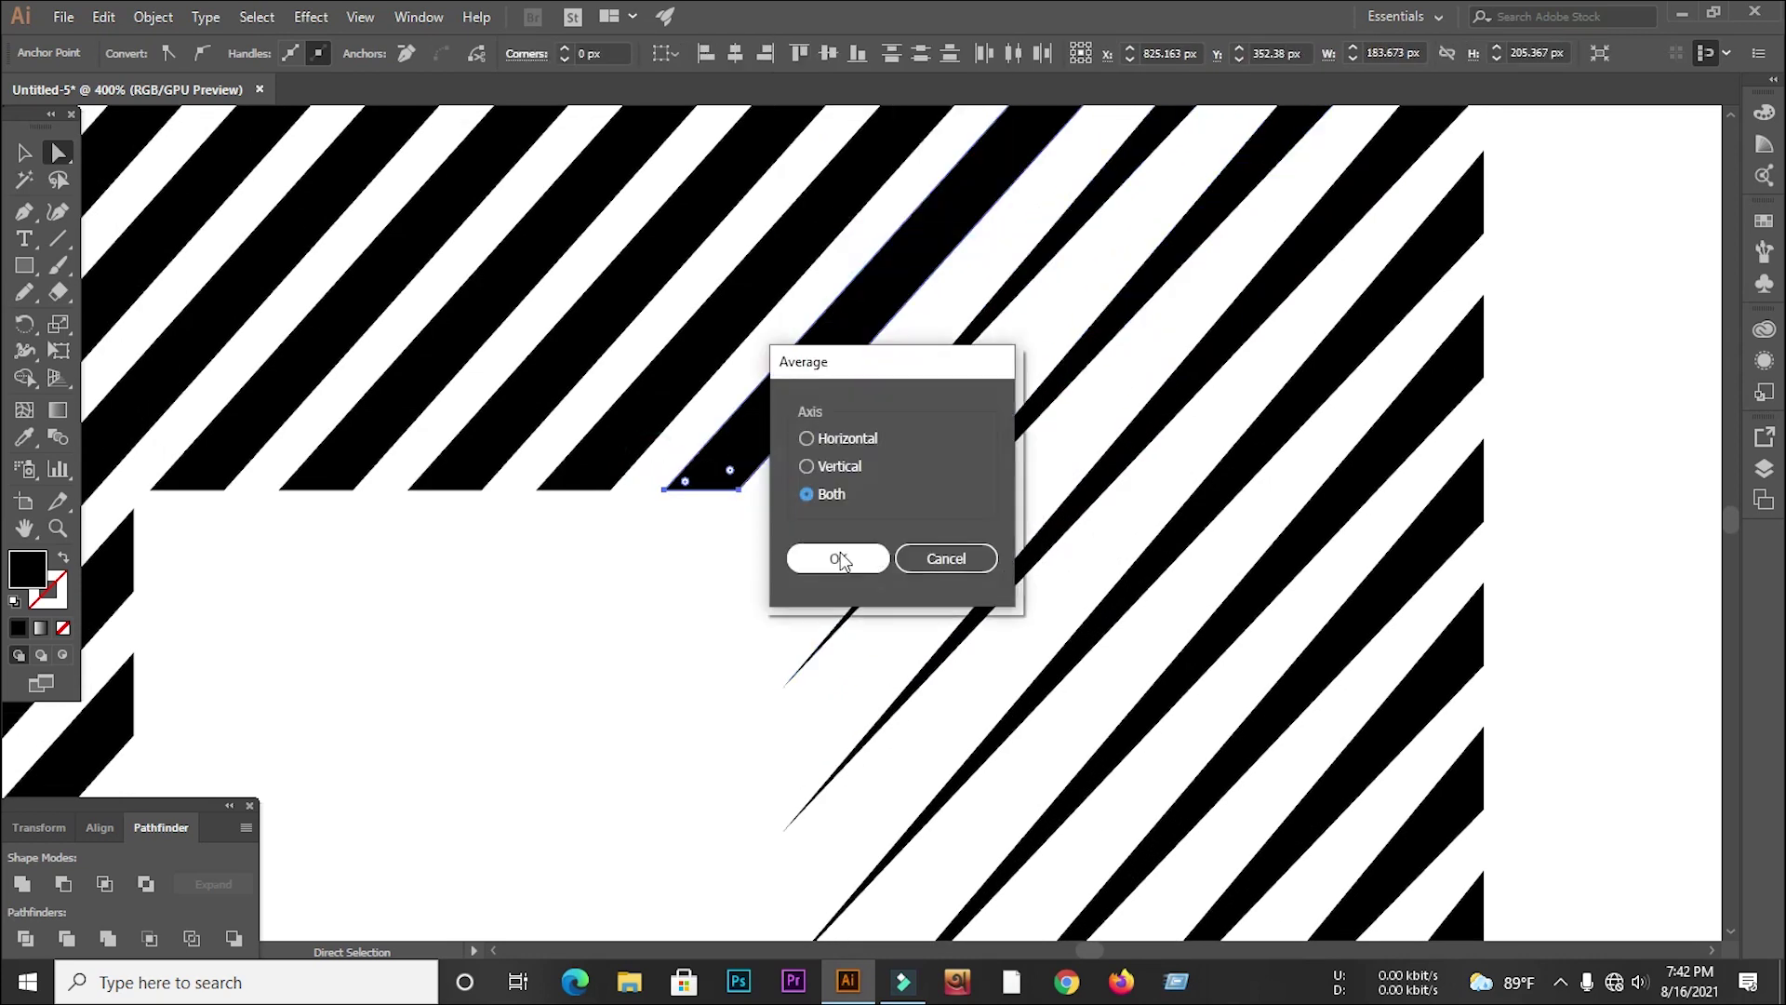
left_click(840, 558)
left_click_drag(650, 494, 553, 468)
right_click(553, 468)
left_click(638, 674)
left_click(828, 558)
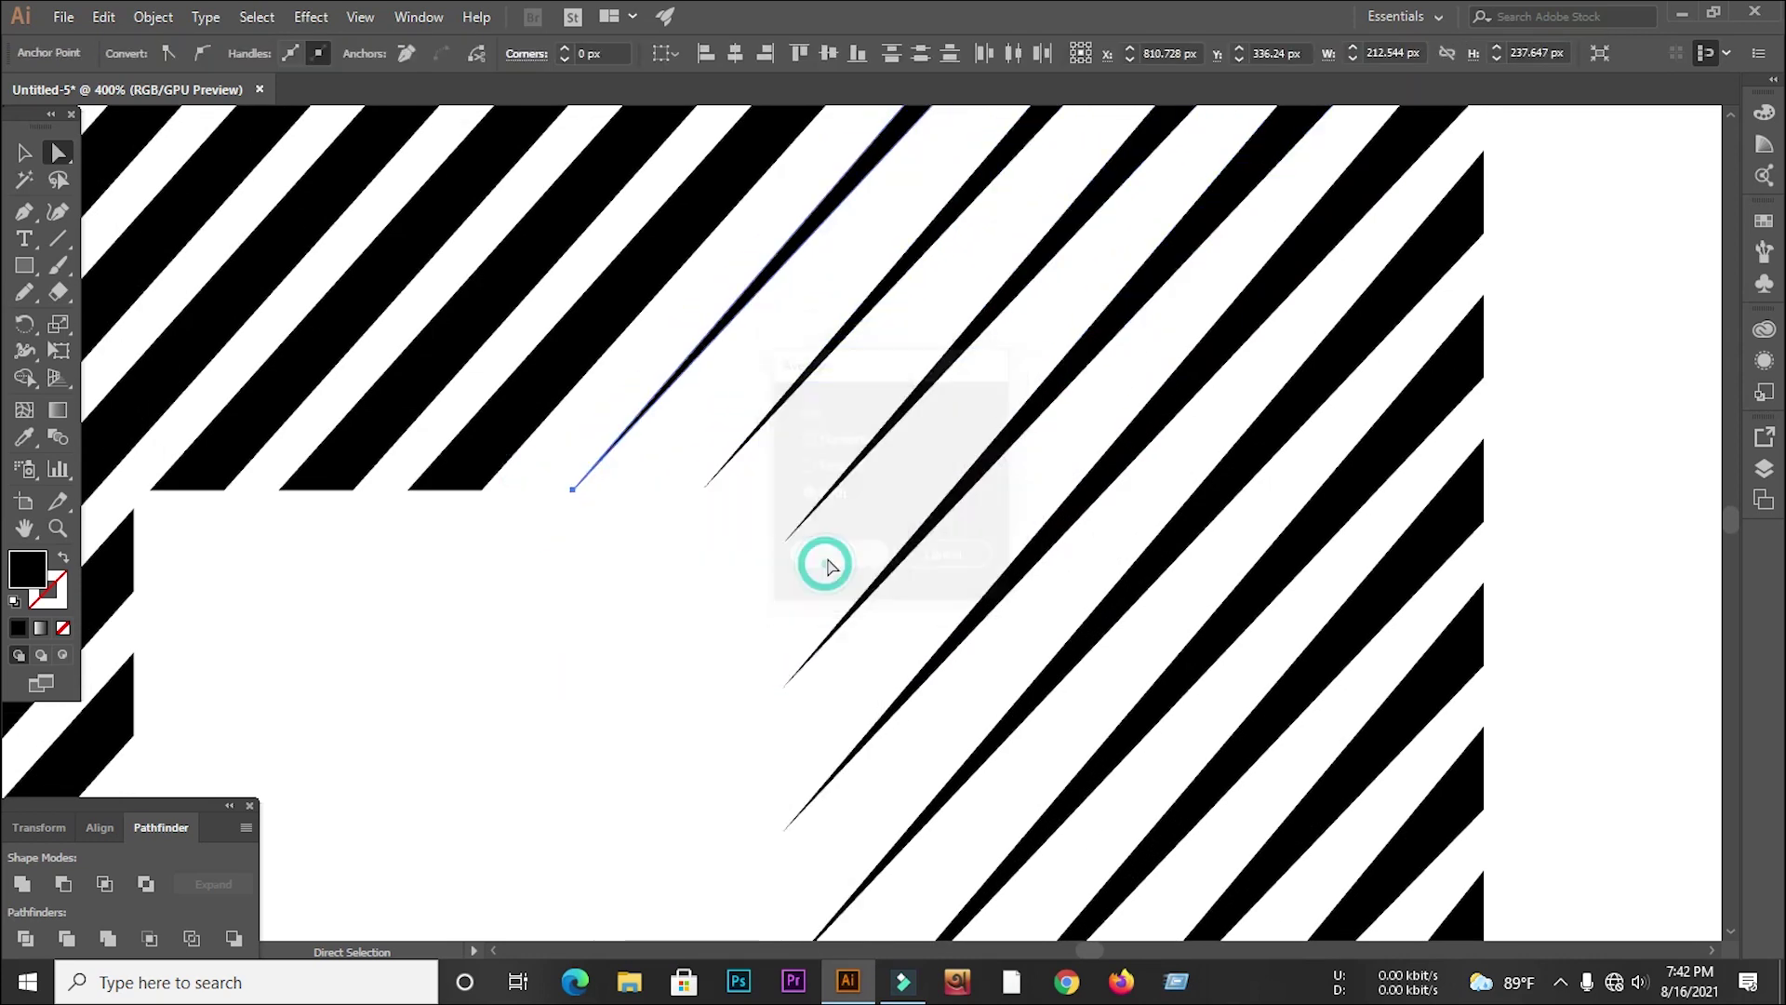
Average the lower anchors of the middle stripe on the crossbar's lower edge on both axes
scroll(904, 602, "down", 4)
scroll(758, 516, "up", 3)
left_click_drag(821, 674, 874, 698)
left_click(879, 700)
scroll(859, 701, "up", 3)
left_click_drag(756, 633, 983, 706)
right_click(984, 707)
left_click(1059, 461)
left_click(839, 557)
Taper the two leftmost stripes on the crossbar's lower edge by averaging their lower anchors on both axes
left_click_drag(490, 657, 672, 696)
right_click(672, 695)
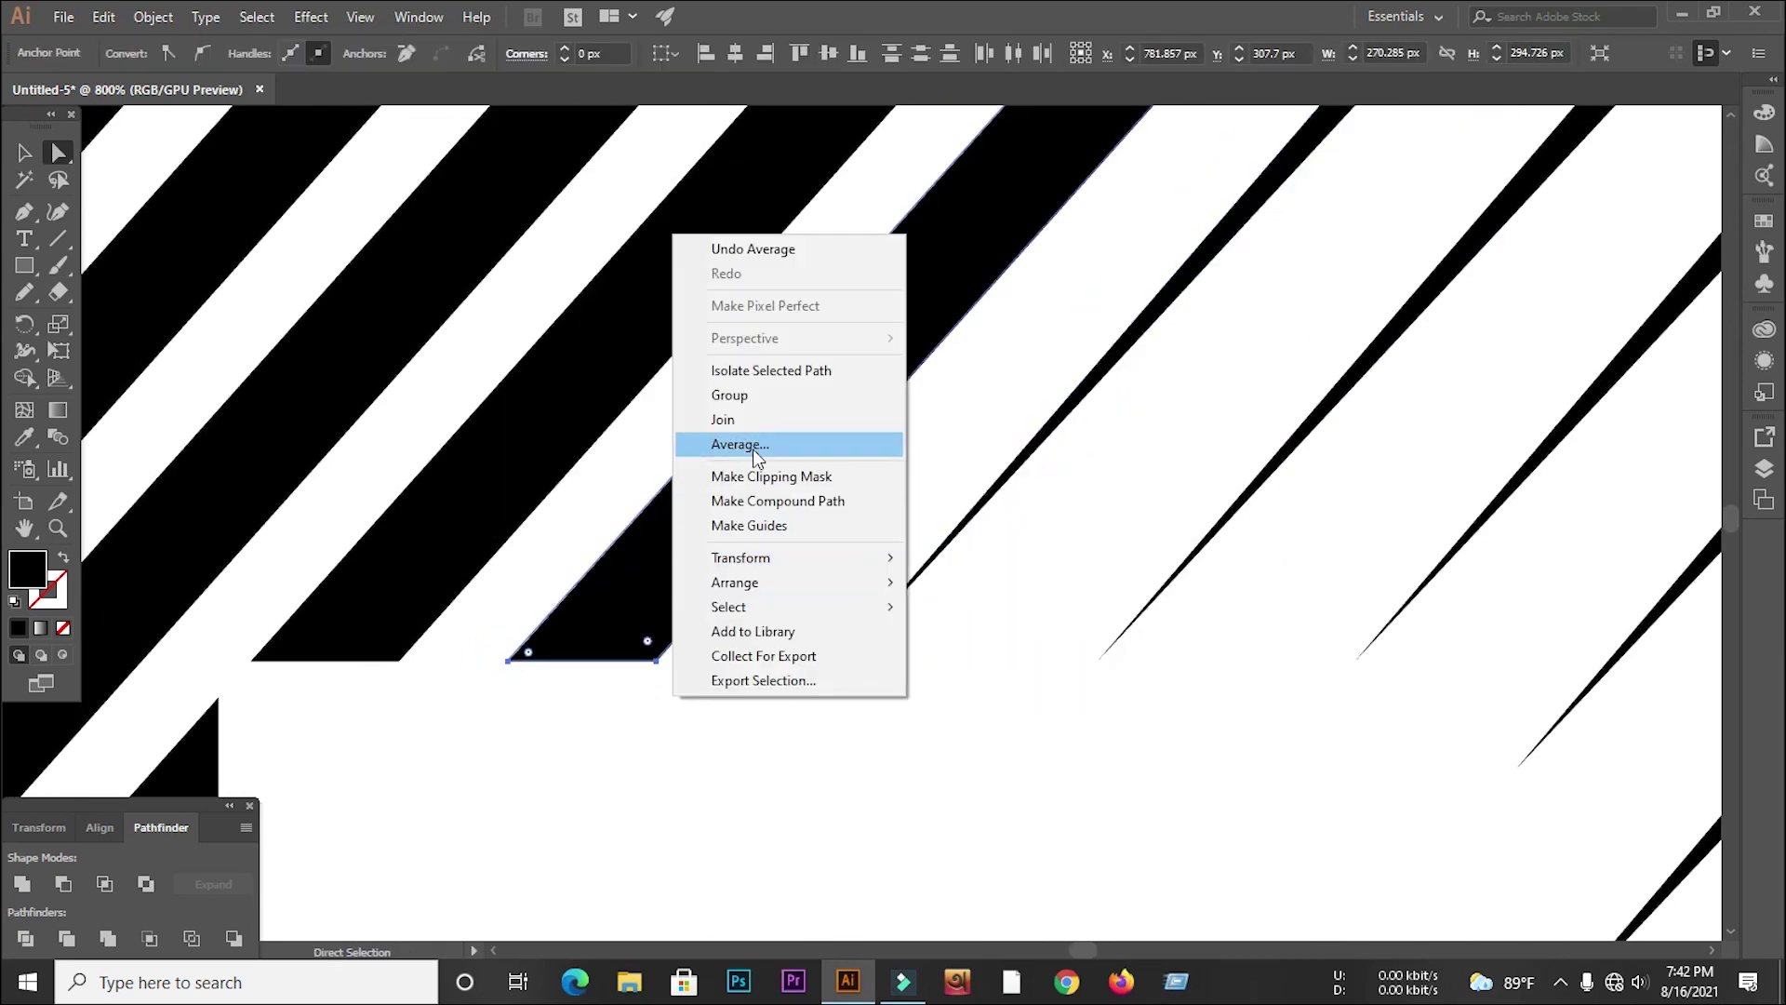
left_click(752, 450)
left_click(837, 558)
left_click_drag(434, 692, 237, 625)
right_click(251, 623)
left_click(363, 370)
left_click(837, 558)
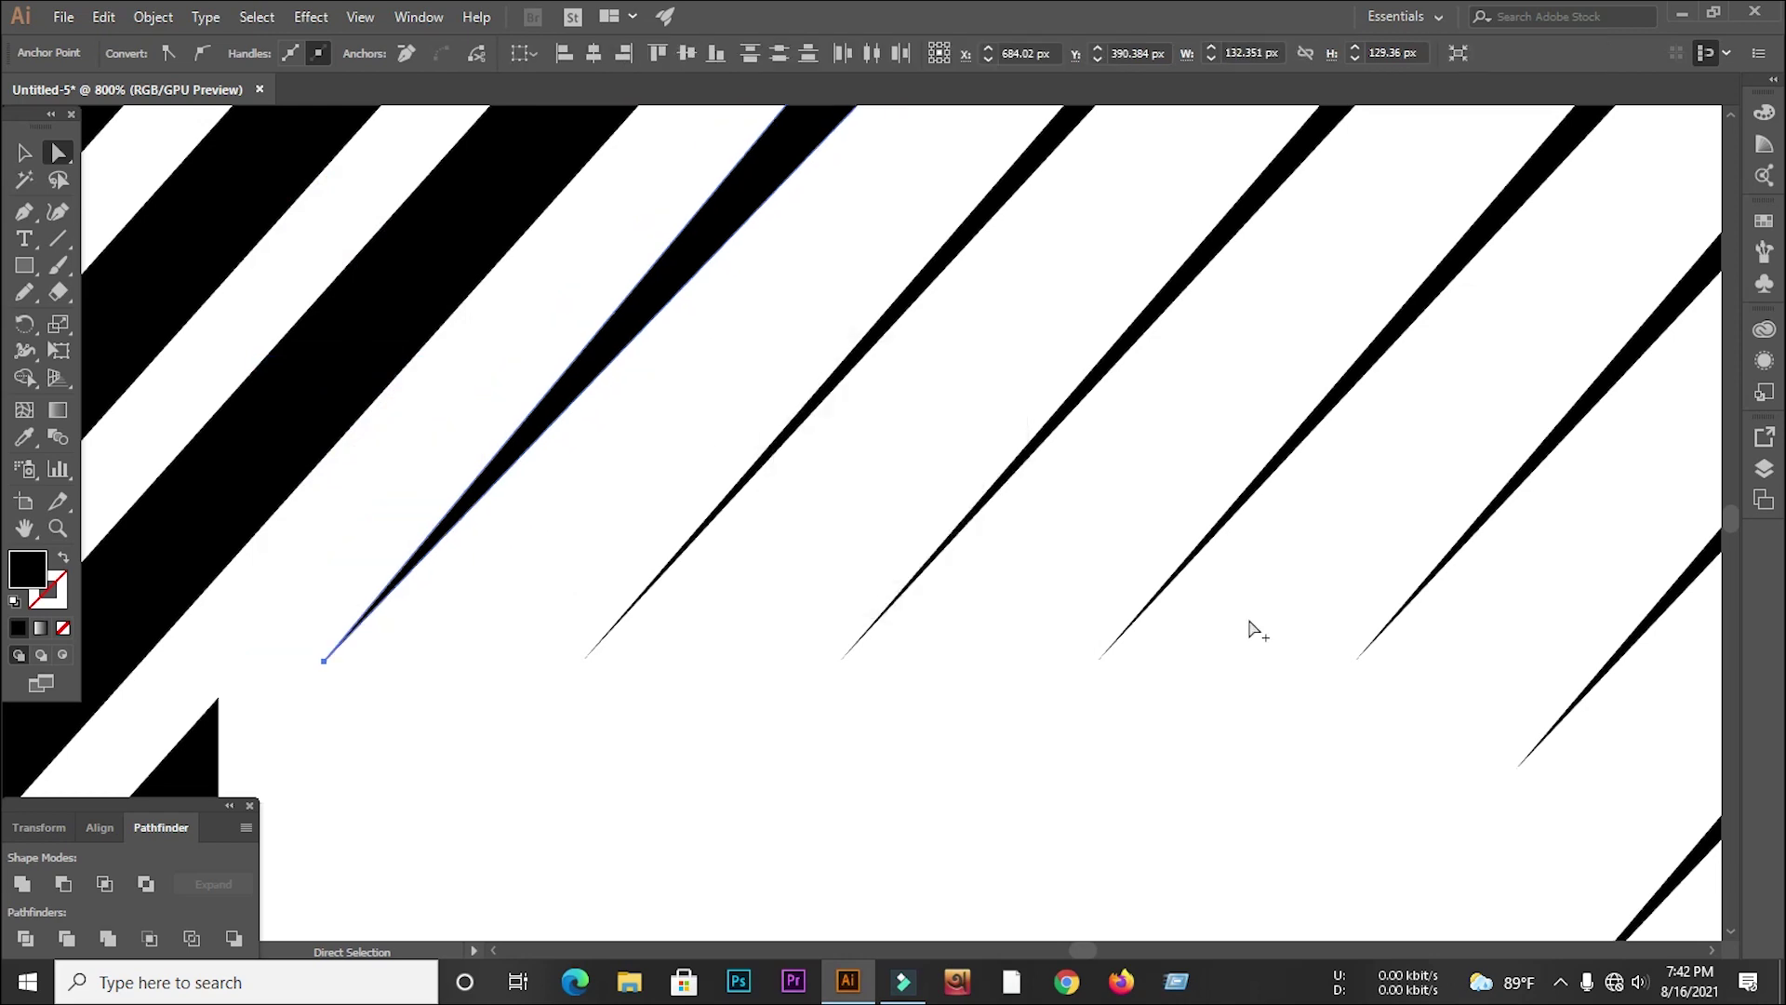
Taper the two rightmost stripes on the left leg's bottom edge to points by averaging their lower anchors on both axes
scroll(1093, 598, "down", 6)
scroll(930, 755, "up", 5)
left_click(824, 733)
mouse_move(781, 703)
left_mouse_down()
mouse_move(941, 758)
mouse_move(802, 707)
left_mouse_up()
scroll(885, 720, "up", 2)
left_click_drag(1017, 782, 690, 696)
right_click(825, 711)
left_click(883, 458)
left_click(812, 561)
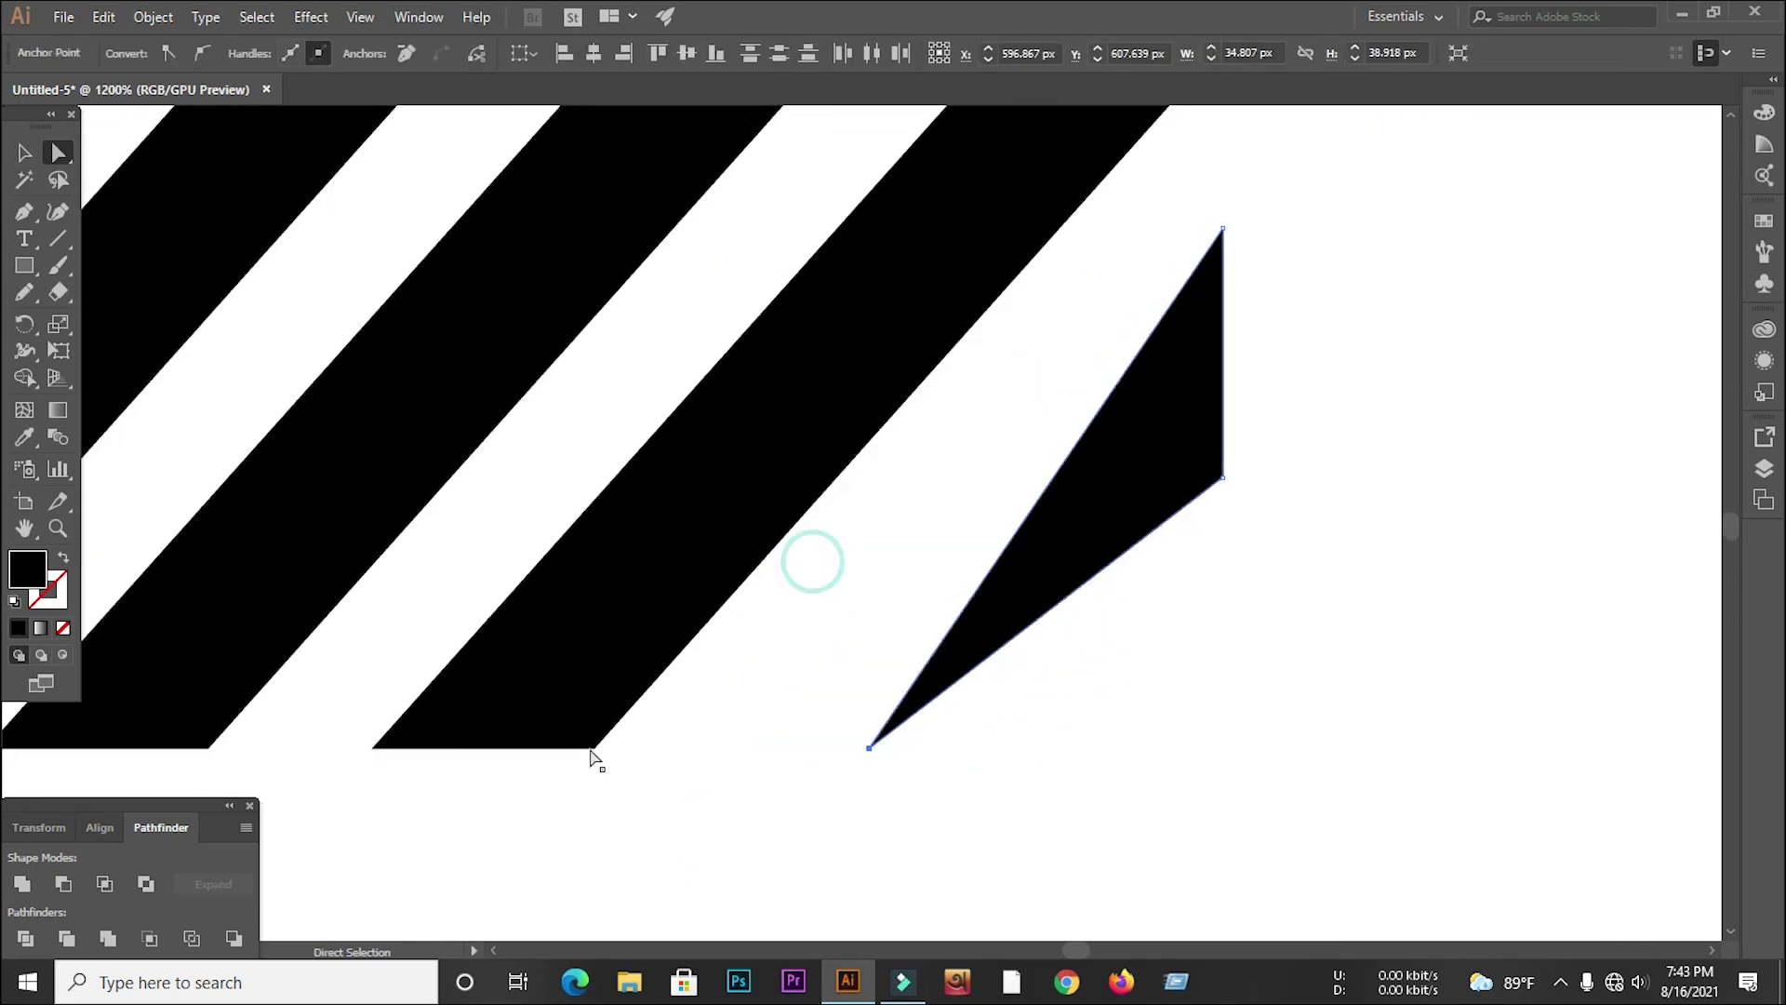
left_click_drag(615, 777, 361, 696)
right_click(448, 720)
left_click(556, 463)
left_click(811, 559)
Move the pointed tip of the left leg's lower-right corner piece slightly left along the letter's baseline
left_click(874, 797)
scroll(1228, 778, "down", 1)
scroll(986, 759, "up", 1)
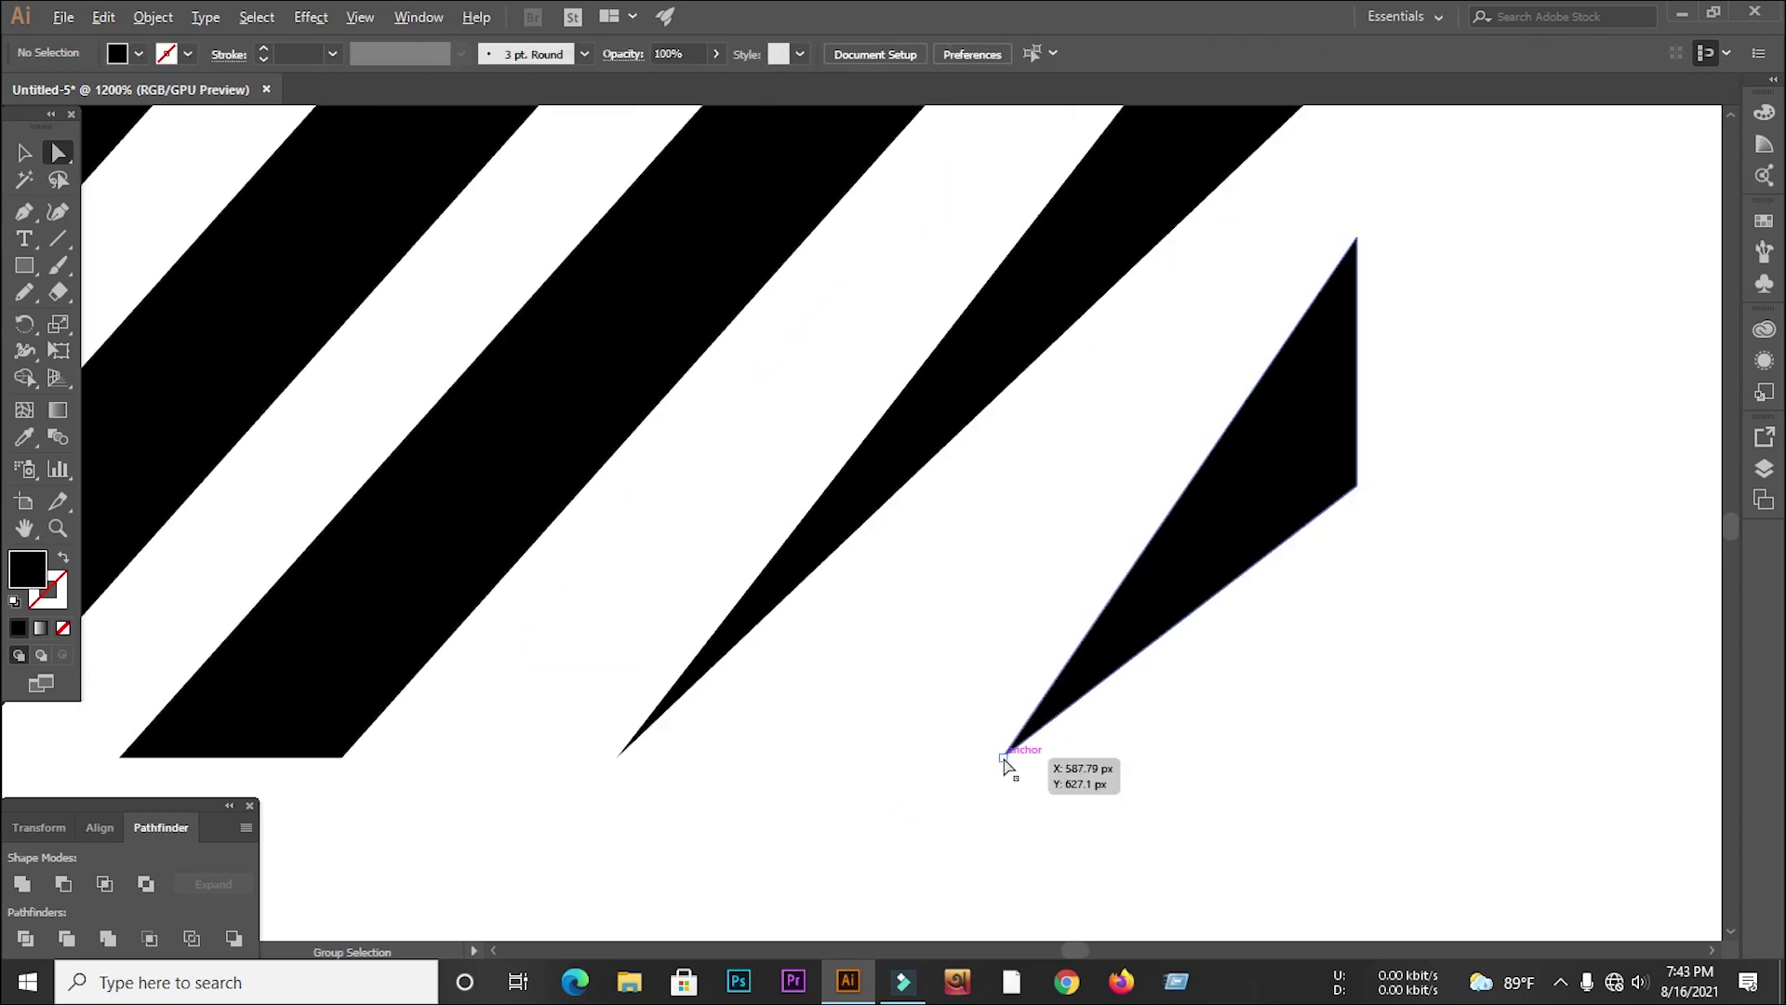
left_click_drag(1004, 758, 936, 758)
left_click(1046, 855)
scroll(1045, 856, "down", 5)
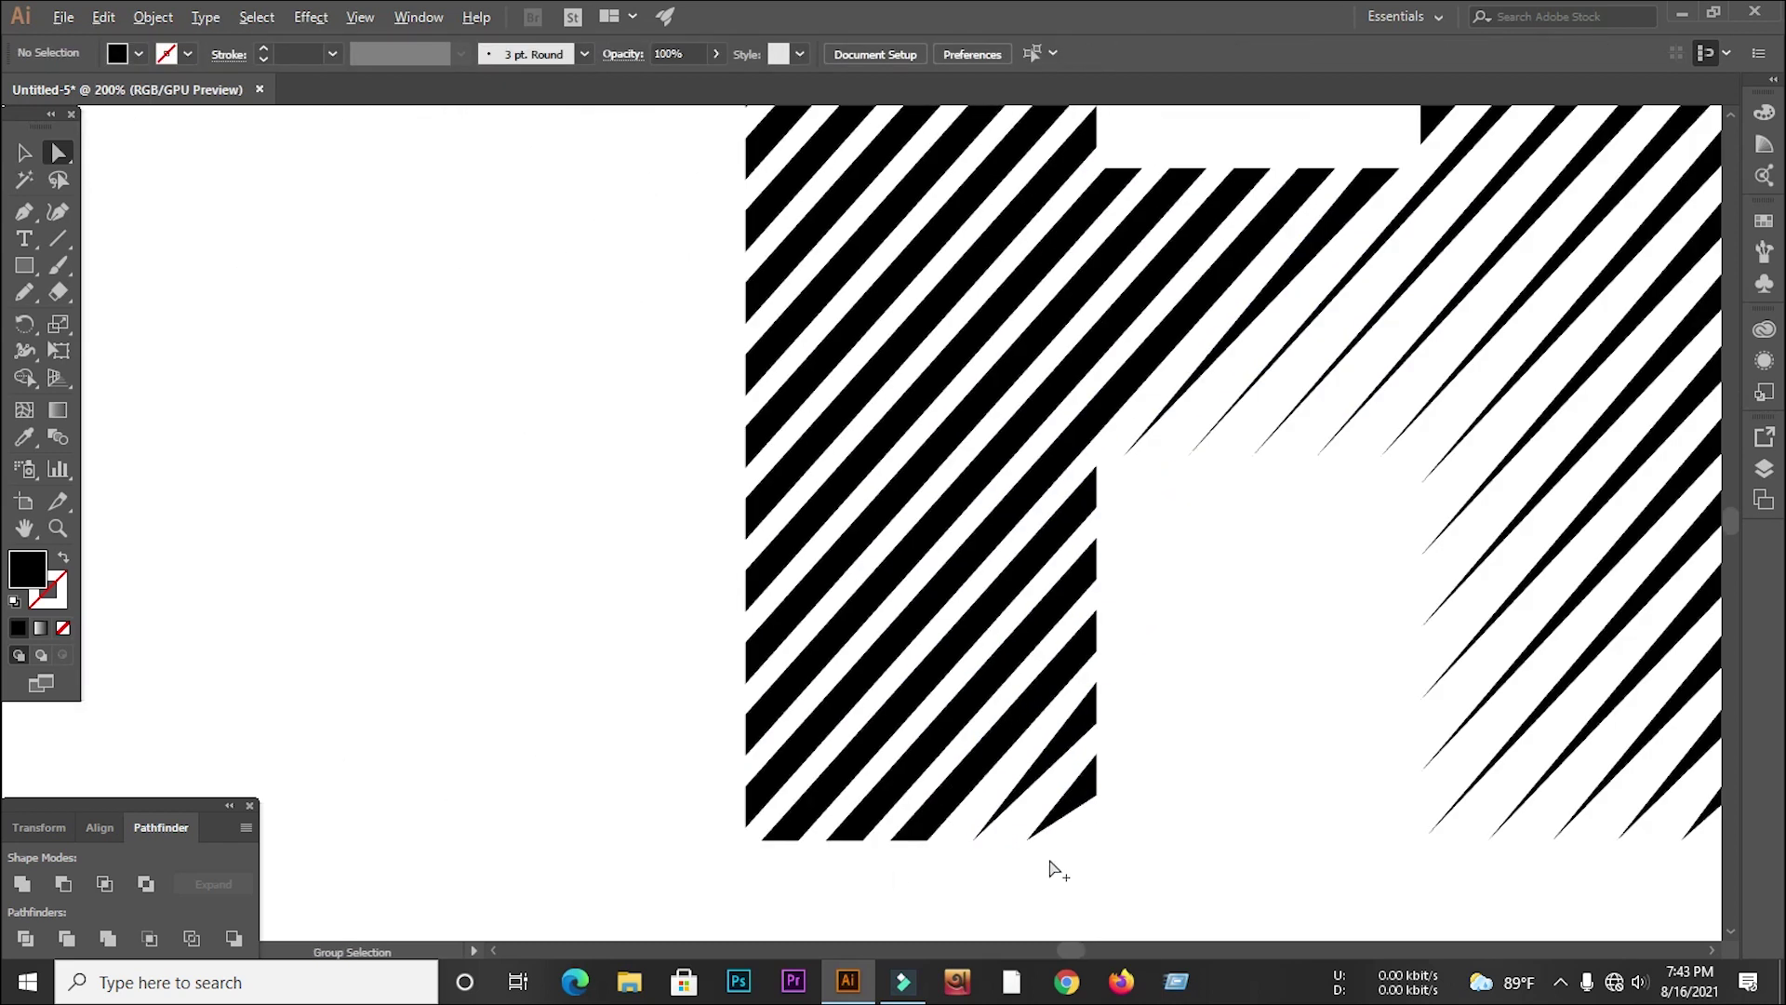
Average the lower anchors of the third and fourth stripes from the right on the left leg's bottom edge, using both axes
scroll(967, 837, "up", 5)
left_click(1001, 753)
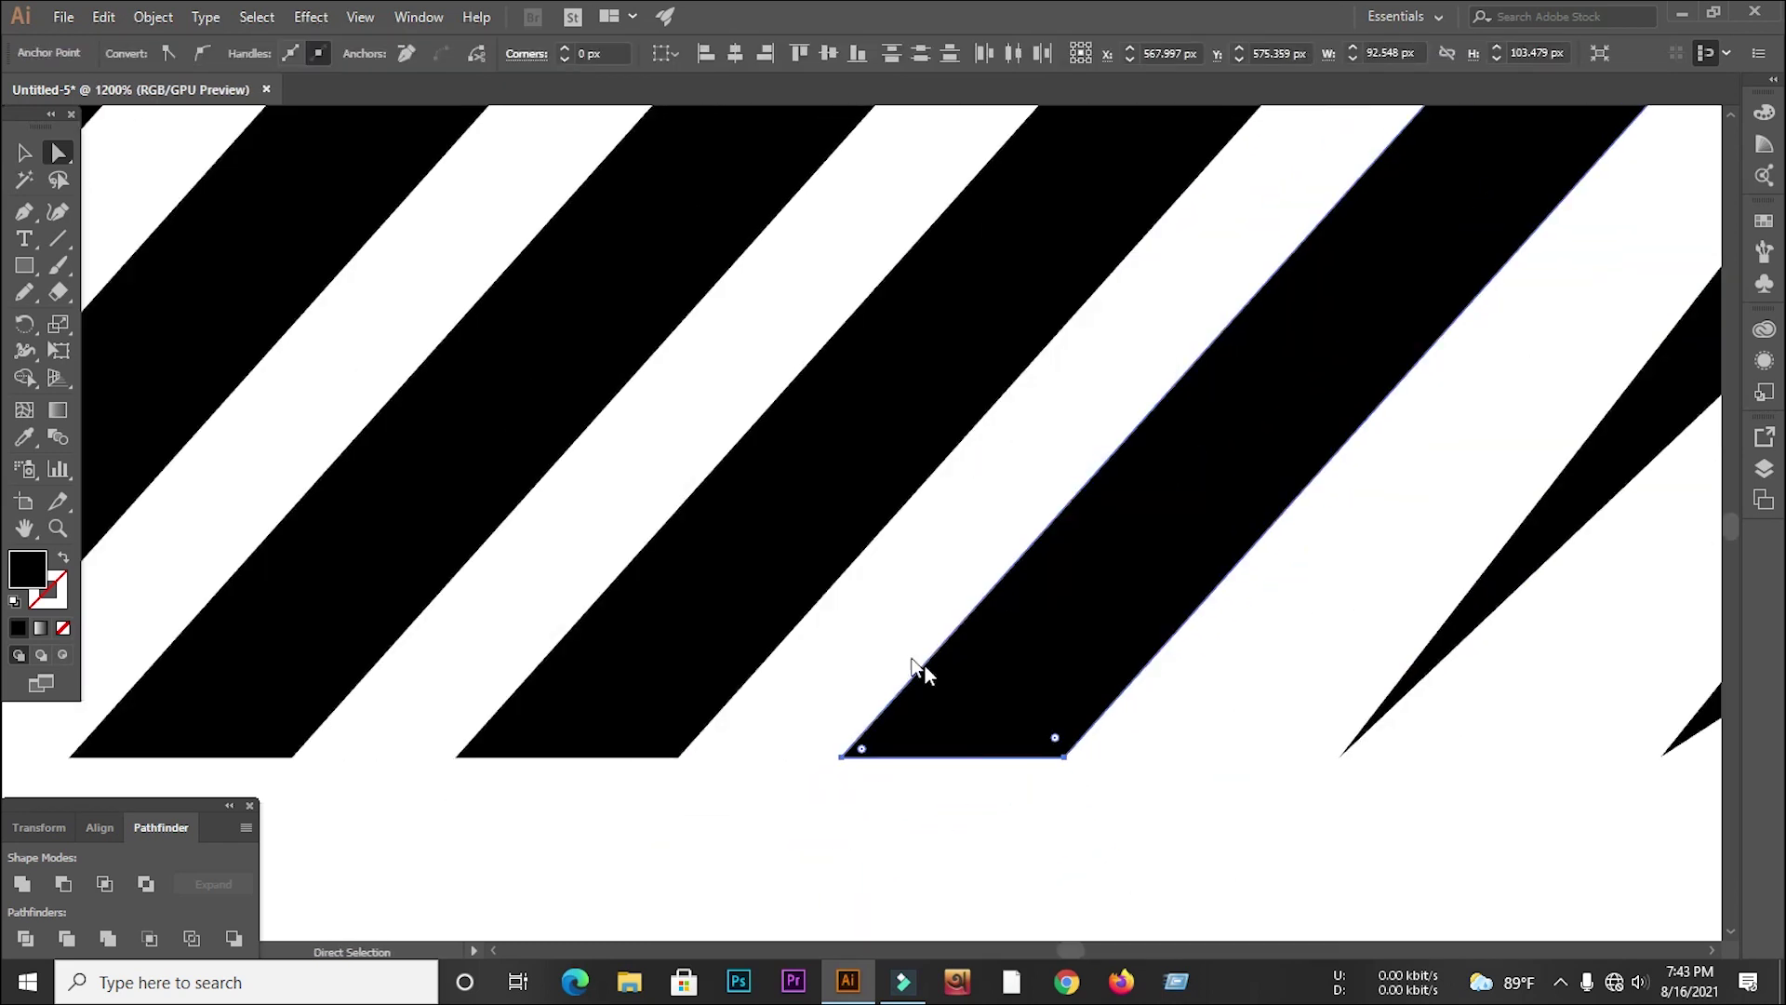
key("Return")
left_click_drag(466, 710, 958, 833)
right_click(658, 798)
left_click(763, 549)
key("Return")
Try to average the anchors of the leftmost stripe on the left leg's bottom edge, and undo the result
scroll(1091, 745, "down", 5)
scroll(975, 721, "up", 3)
scroll(868, 826, "up", 3)
right_click(881, 772)
left_click(957, 503)
left_click(1097, 539)
right_click(956, 686)
left_click(1023, 438)
key("Return")
scroll(943, 698, "down", 3)
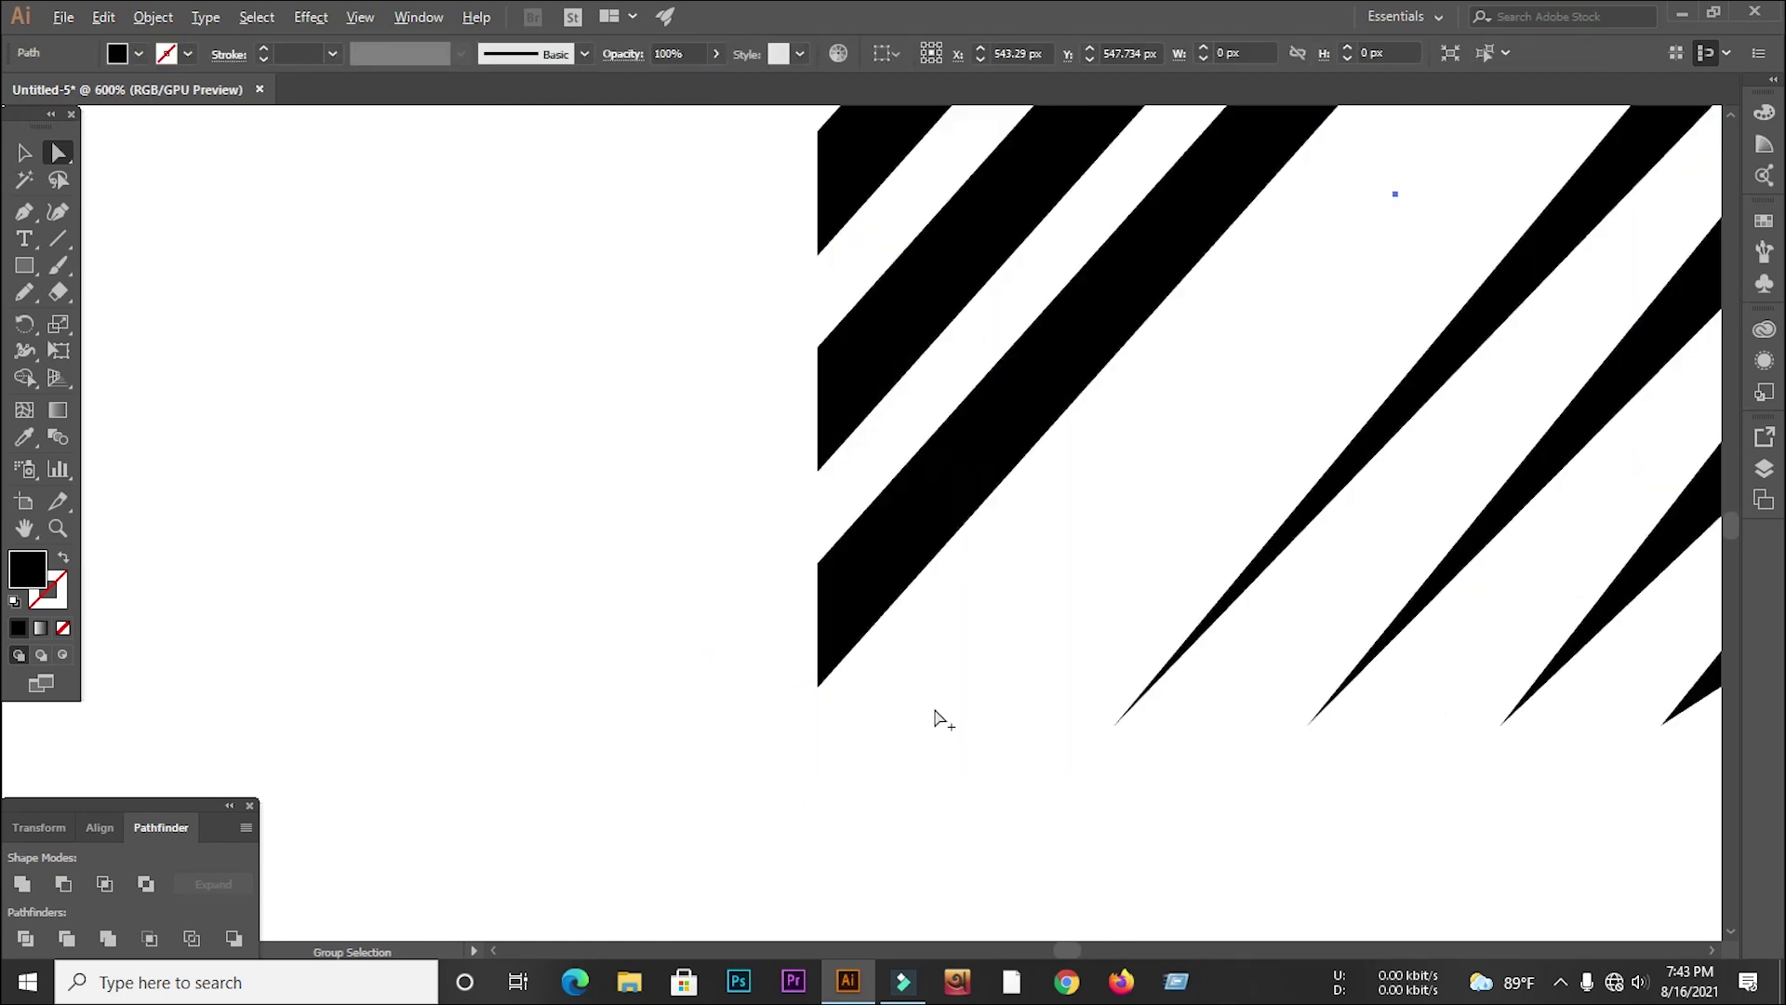
key("ctrl+z")
Taper the leftmost stripe on the left leg's bottom edge by averaging only its two lower anchors on both axes
scroll(942, 723, "up", 2)
left_click(1052, 762)
left_click_drag(1020, 751, 770, 642)
right_click(900, 678)
left_click(973, 430)
left_click(841, 556)
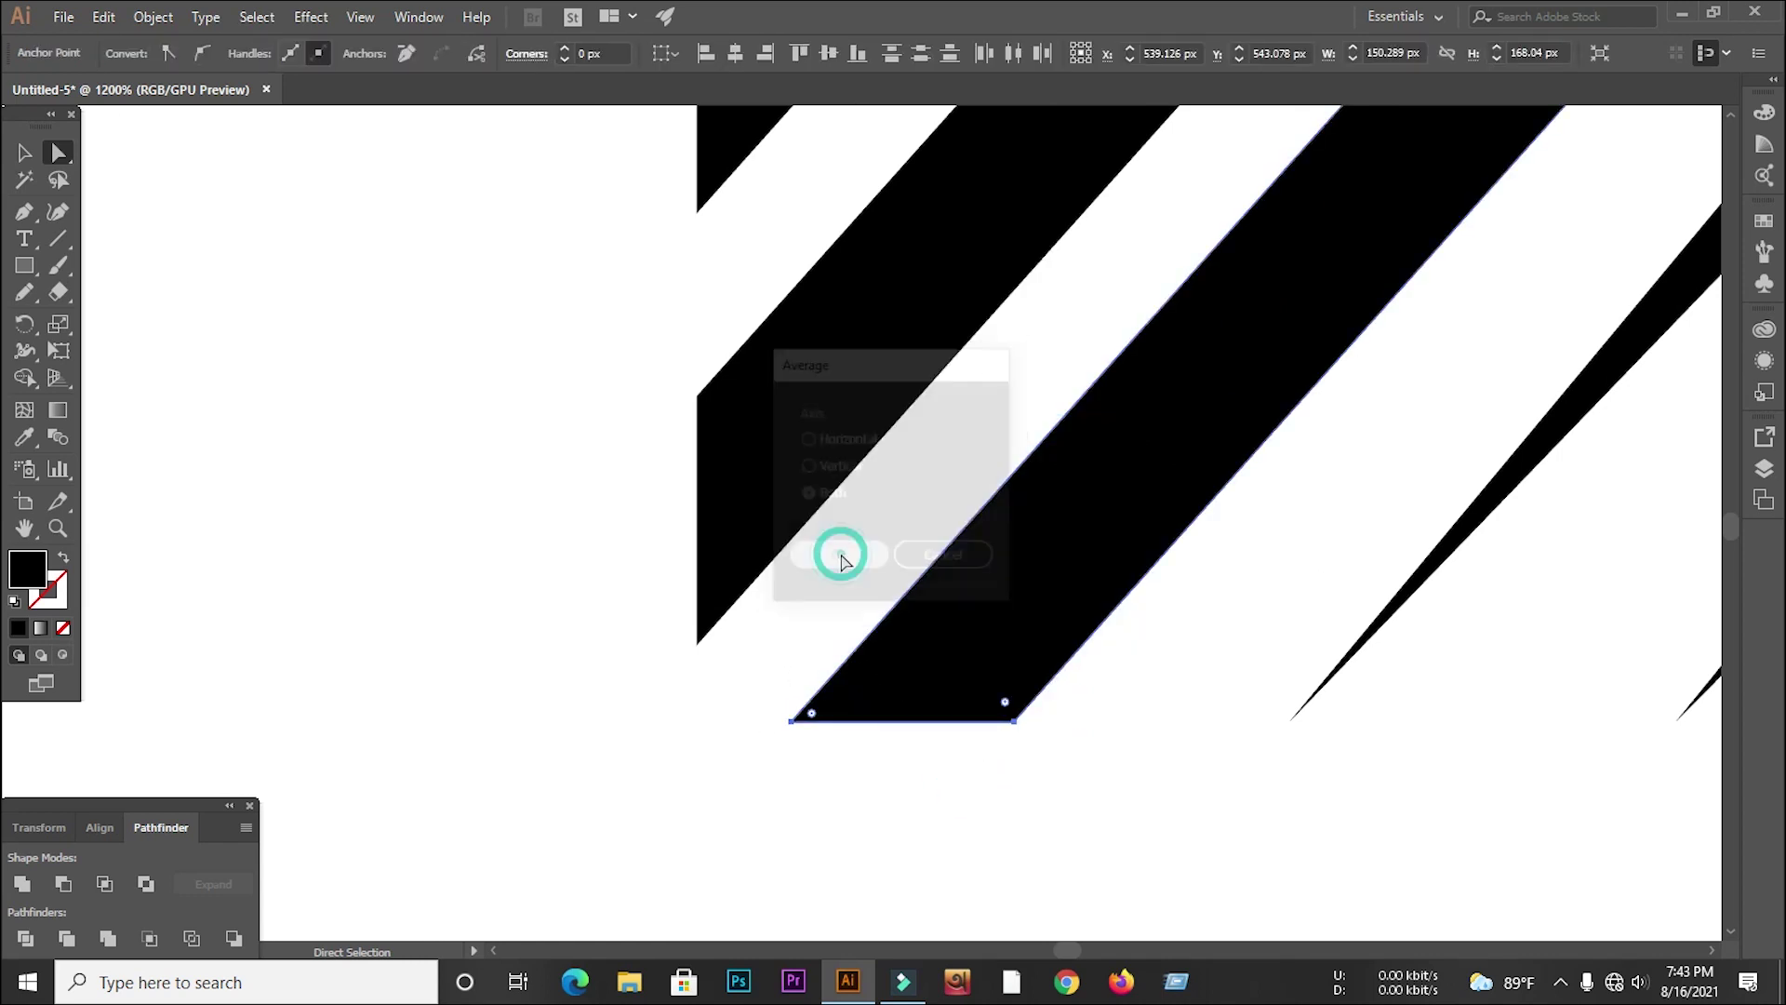
Taper the two lowest stripe ends on the left leg's outer edge by averaging their anchors on both axes
scroll(838, 558, "down", 1)
left_click_drag(708, 551, 778, 761)
right_click(778, 761)
left_click(851, 519)
left_click(829, 559)
left_click_drag(700, 265, 778, 486)
right_click(778, 487)
left_click(829, 697)
left_click(865, 559)
Average the end anchors of the third and fourth stripes up the left leg's outer edge on both axes
scroll(741, 588, "up", 5)
right_click(777, 346)
left_click(838, 562)
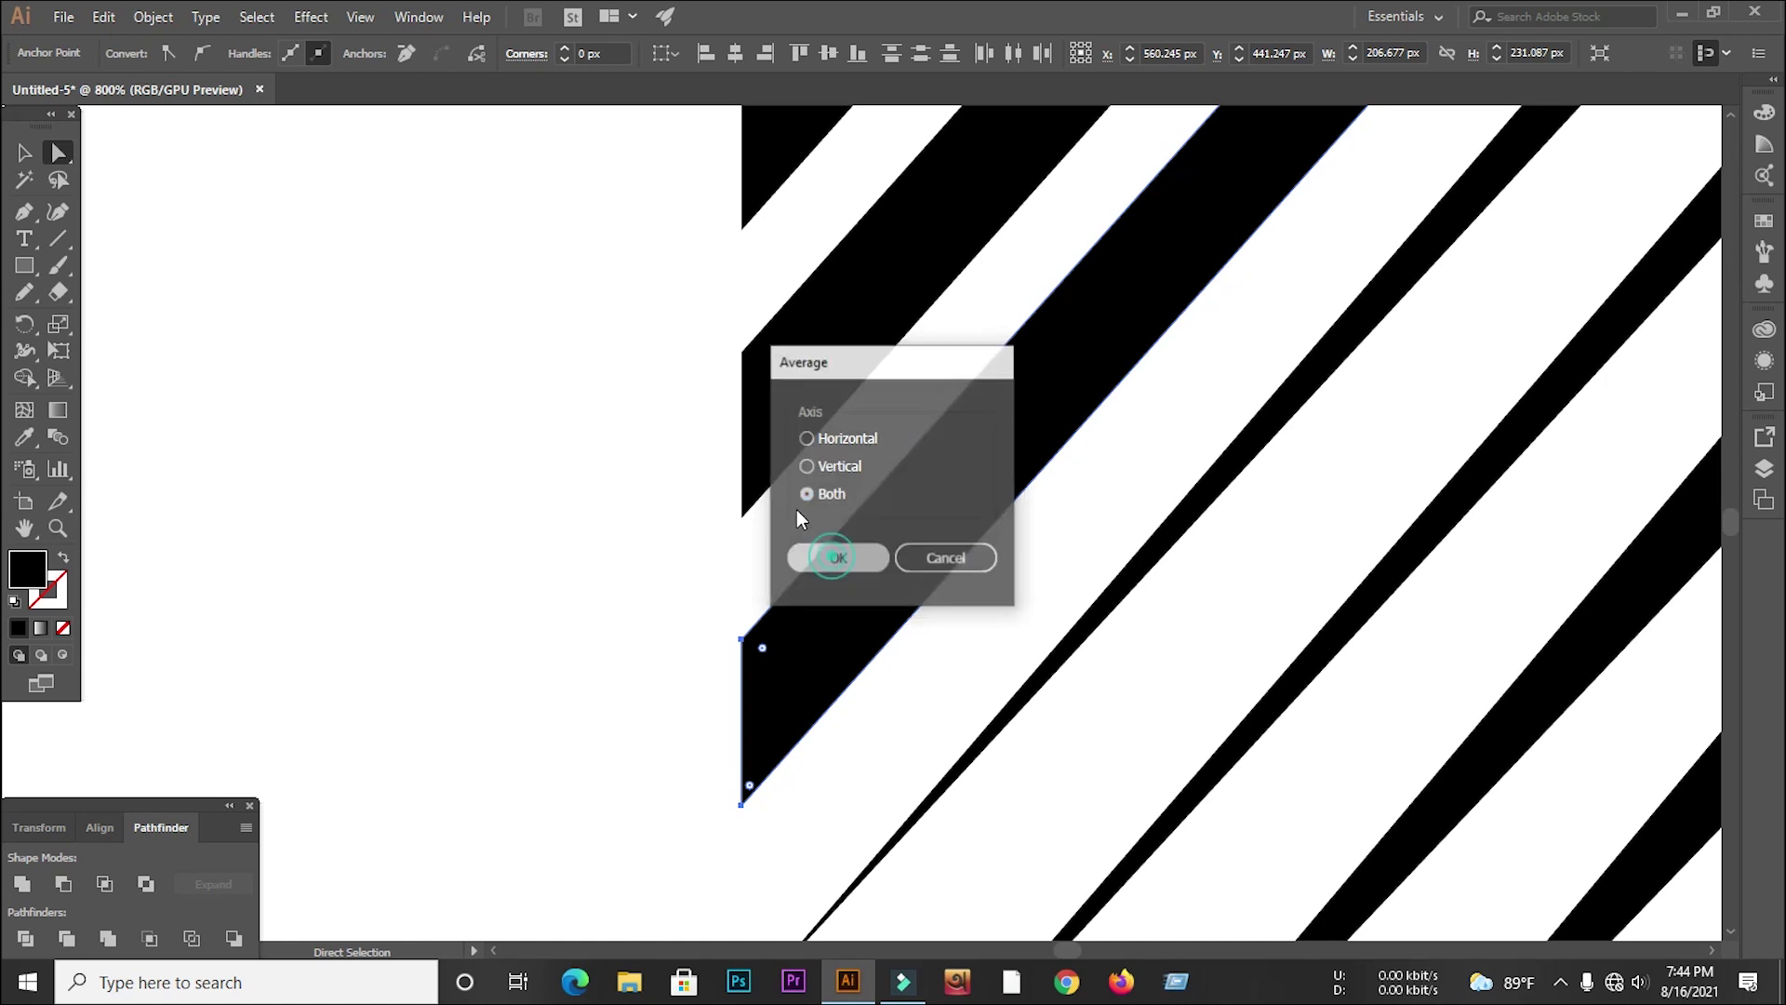
left_click(829, 558)
right_click(778, 526)
left_click(849, 277)
left_click(836, 556)
Taper the fifth and sixth stripe ends up the left leg's outer edge by averaging their anchors on both axes
scroll(829, 602, "up", 6)
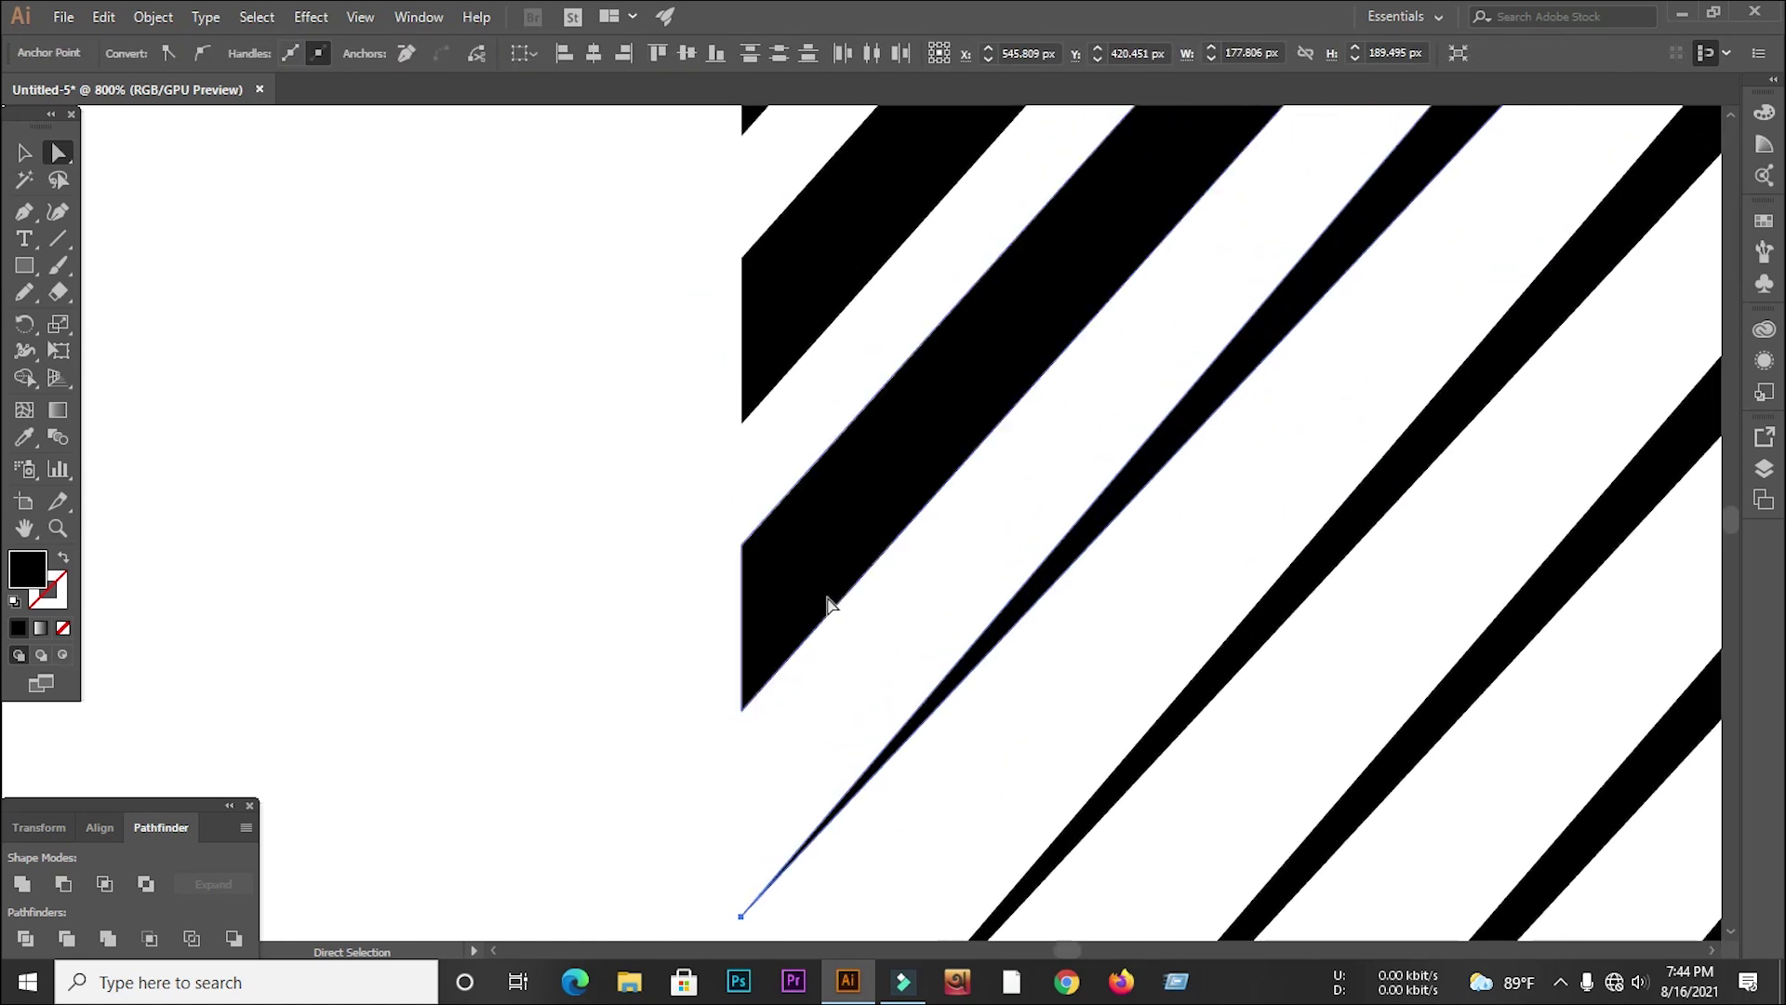
left_click_drag(689, 581, 774, 808)
right_click(774, 808)
left_click(829, 554)
left_click(829, 558)
left_click_drag(698, 297, 790, 537)
right_click(790, 538)
left_click(837, 291)
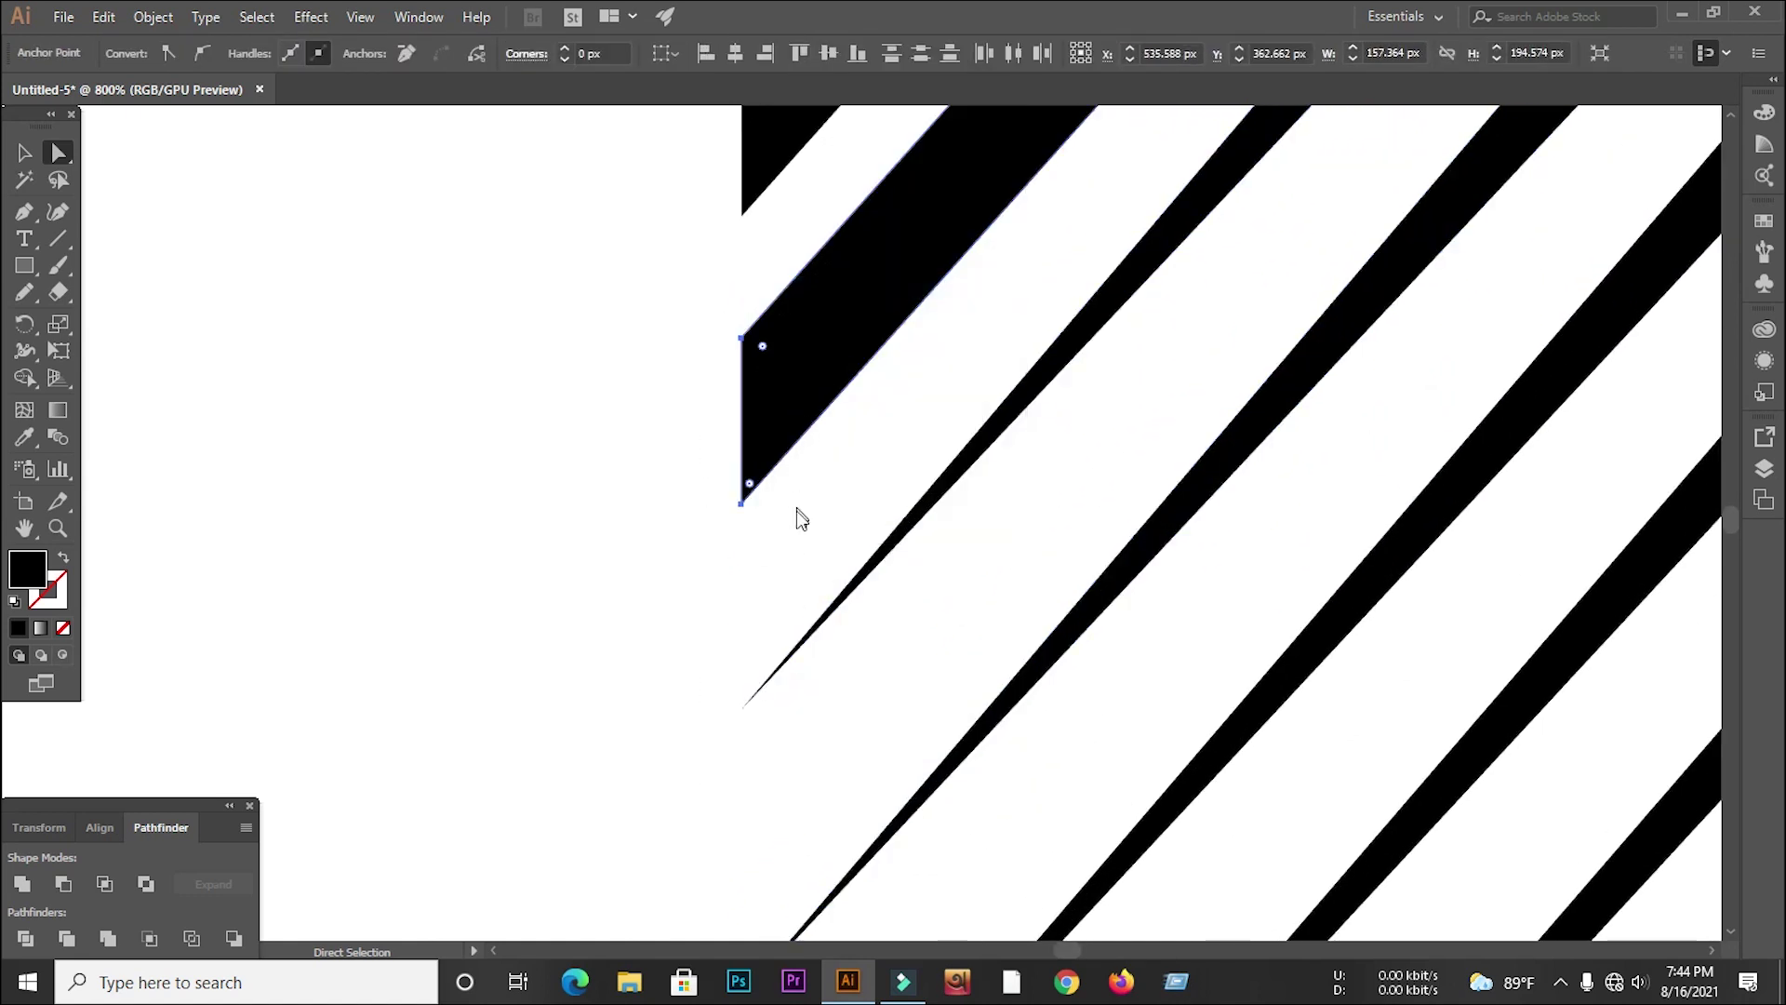
left_click(819, 560)
Taper the seventh and eighth stripe ends up the left leg's outer edge by averaging their anchors on both axes
scroll(817, 567, "up", 6)
left_click_drag(693, 582, 742, 593)
right_click(742, 592)
left_click(786, 338)
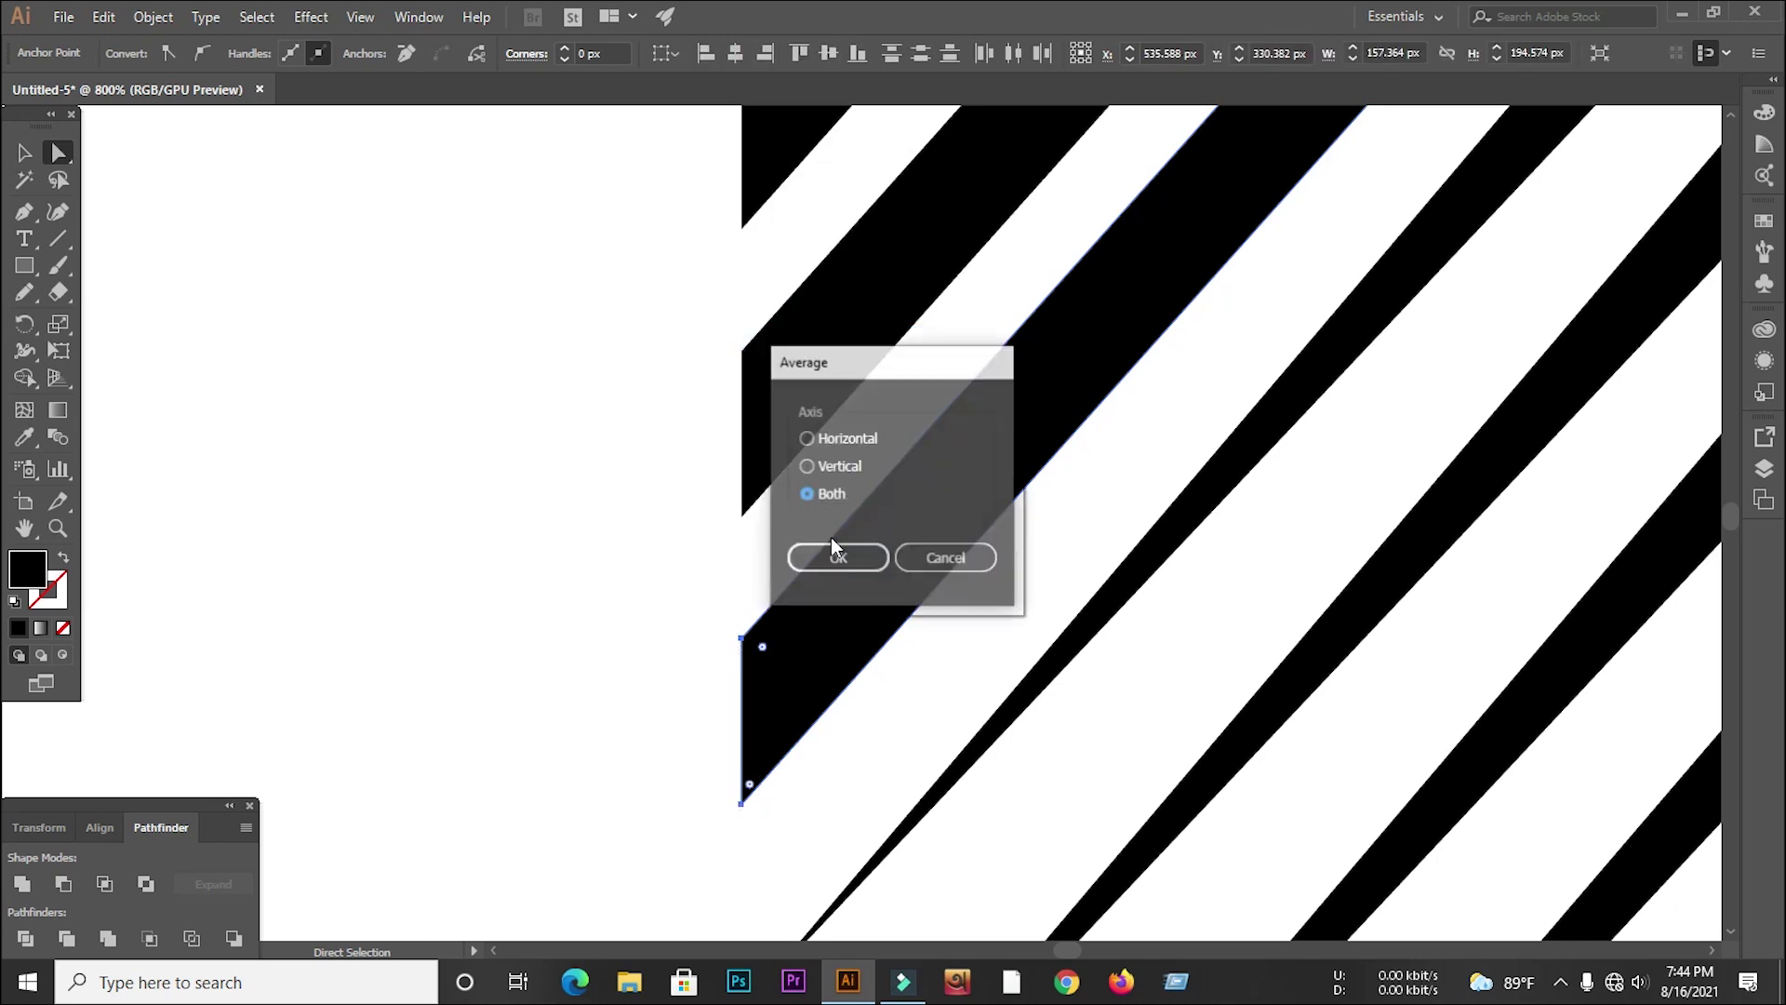
left_click(833, 556)
scroll(829, 568, "up", 4)
left_click_drag(713, 467, 826, 719)
right_click(824, 714)
left_click(857, 458)
left_click(834, 558)
key("ctrl+z")
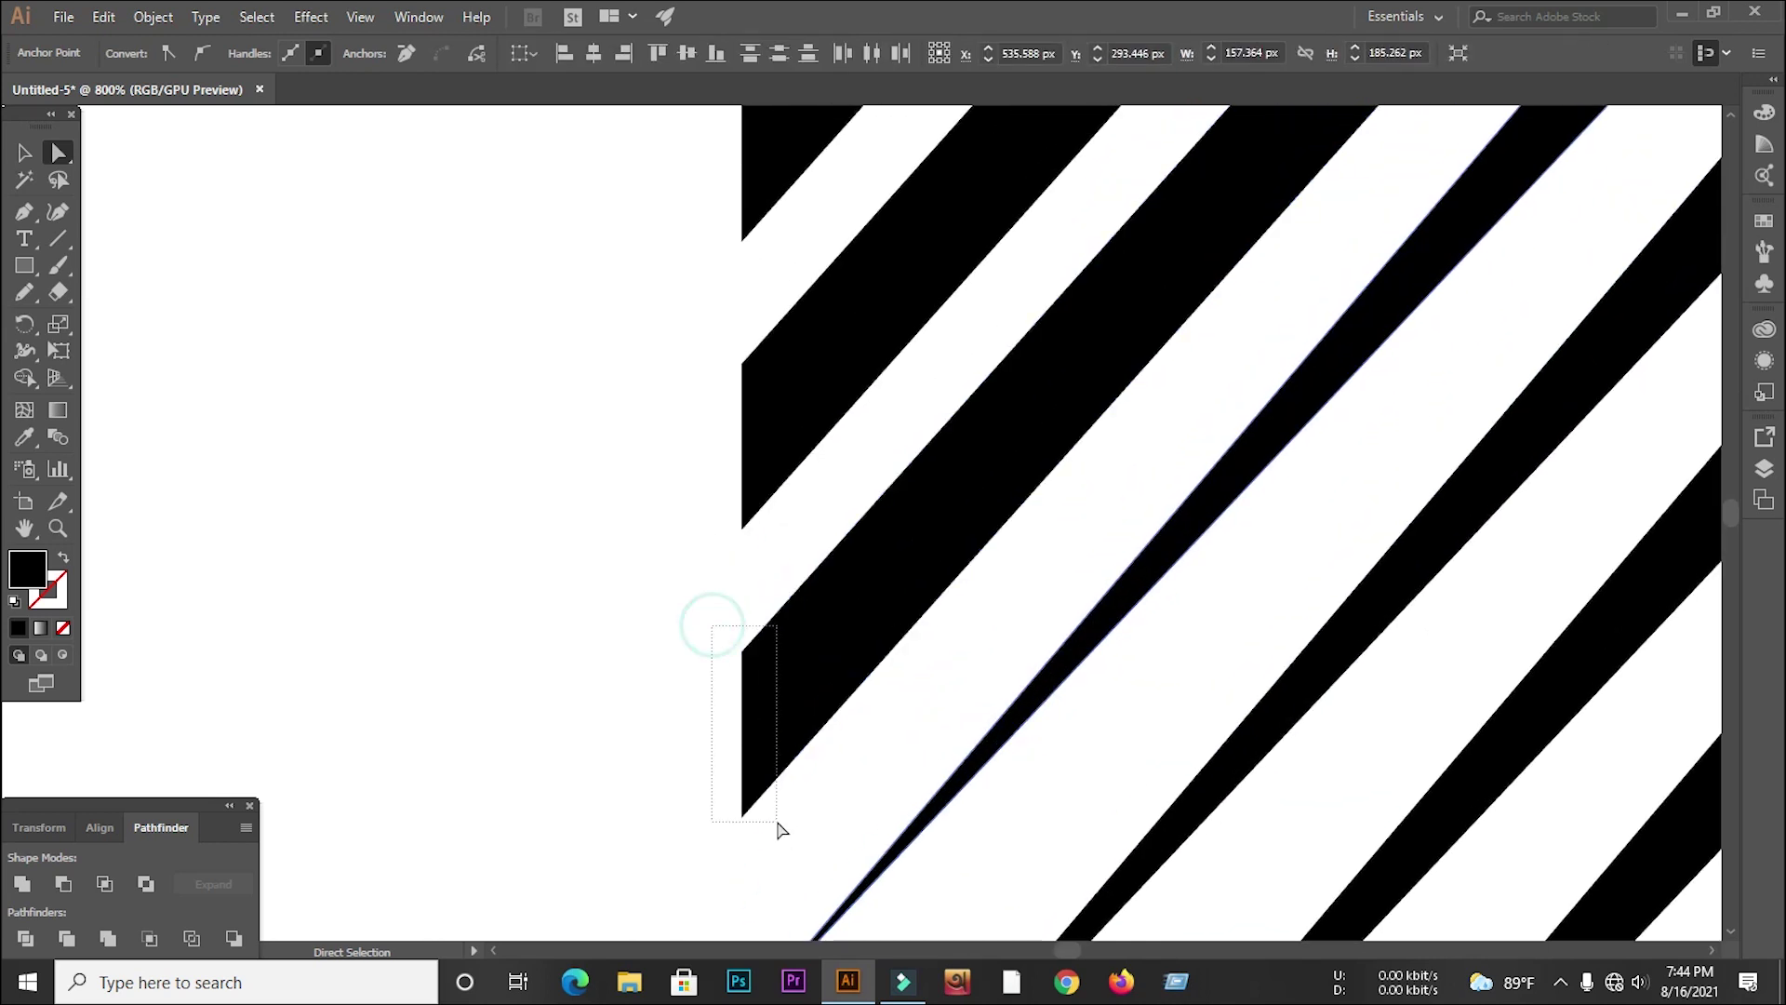
Taper the ninth and tenth stripe ends up the left leg's outer edge by averaging their anchors on both axes
right_click(779, 824)
left_click(849, 574)
left_click(847, 564)
left_click_drag(712, 330, 795, 548)
right_click(795, 548)
left_click(884, 295)
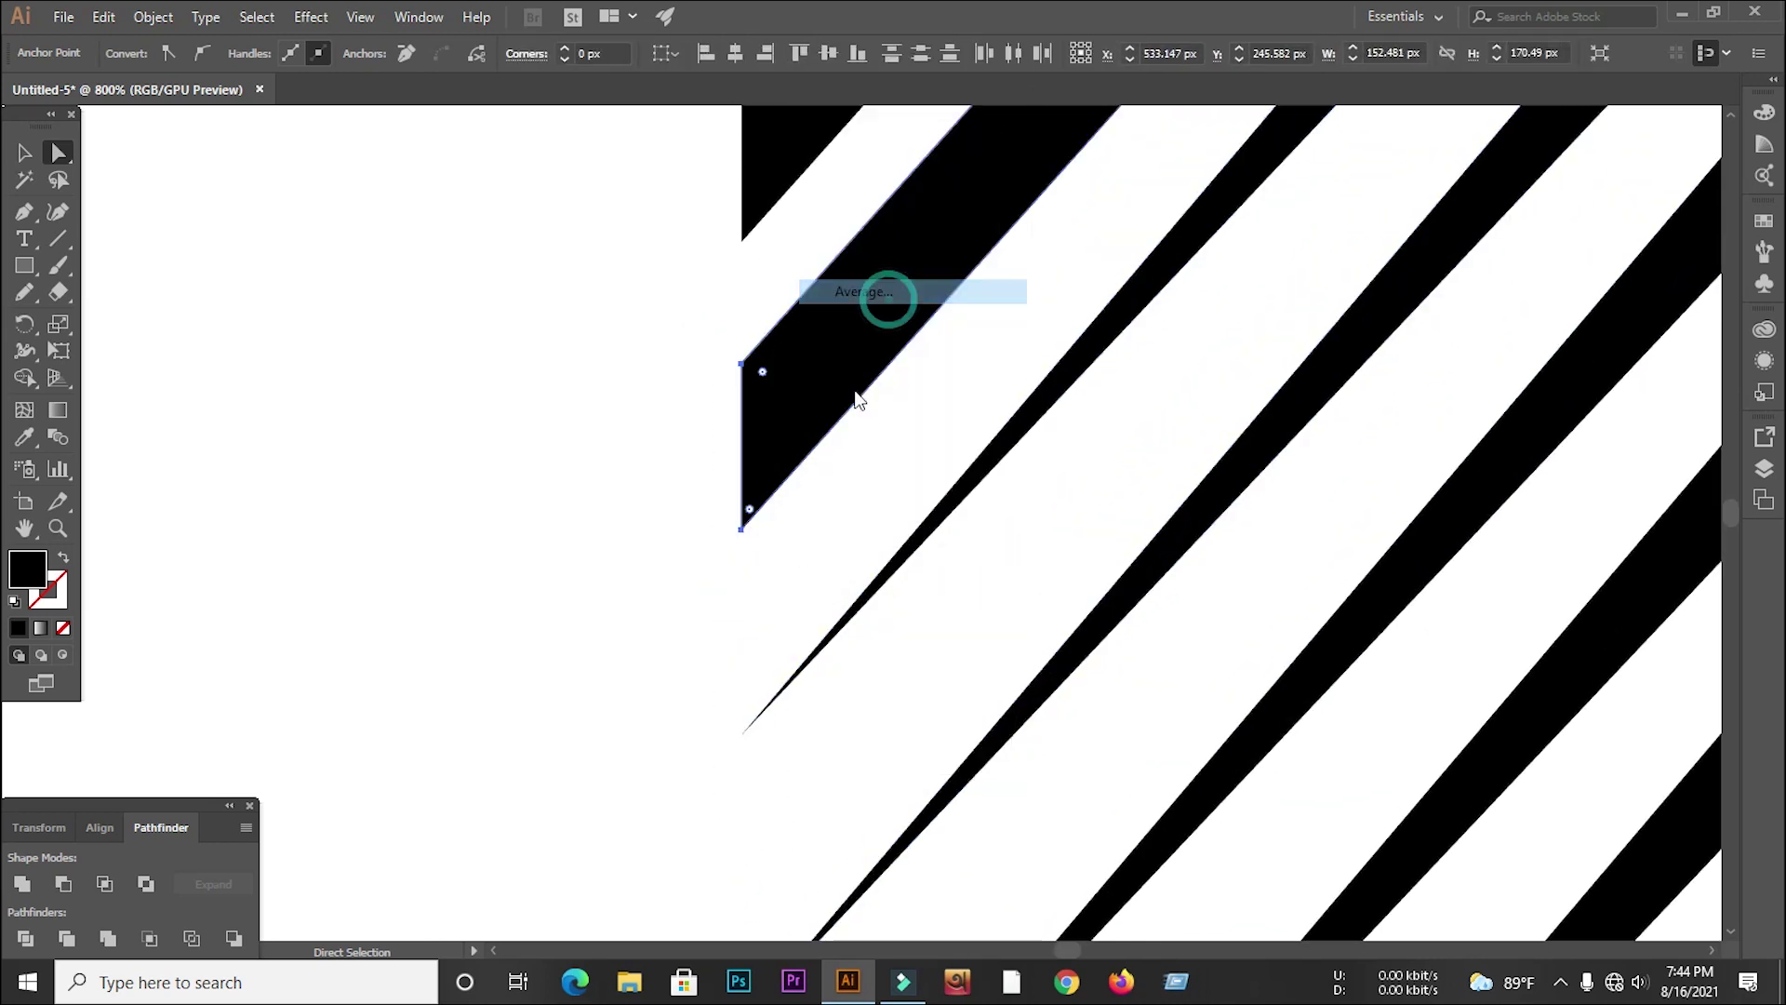
left_click(837, 558)
scroll(730, 351, "up", 4)
Average the end anchors of the eleventh and twelfth stripes up the left leg's outer edge on both axes
left_click_drag(715, 465, 778, 864)
right_click(758, 677)
left_click(841, 426)
left_click(837, 558)
scroll(768, 646, "up", 4)
right_click(778, 864)
left_click(854, 620)
left_click(837, 558)
scroll(722, 642, "up", 4)
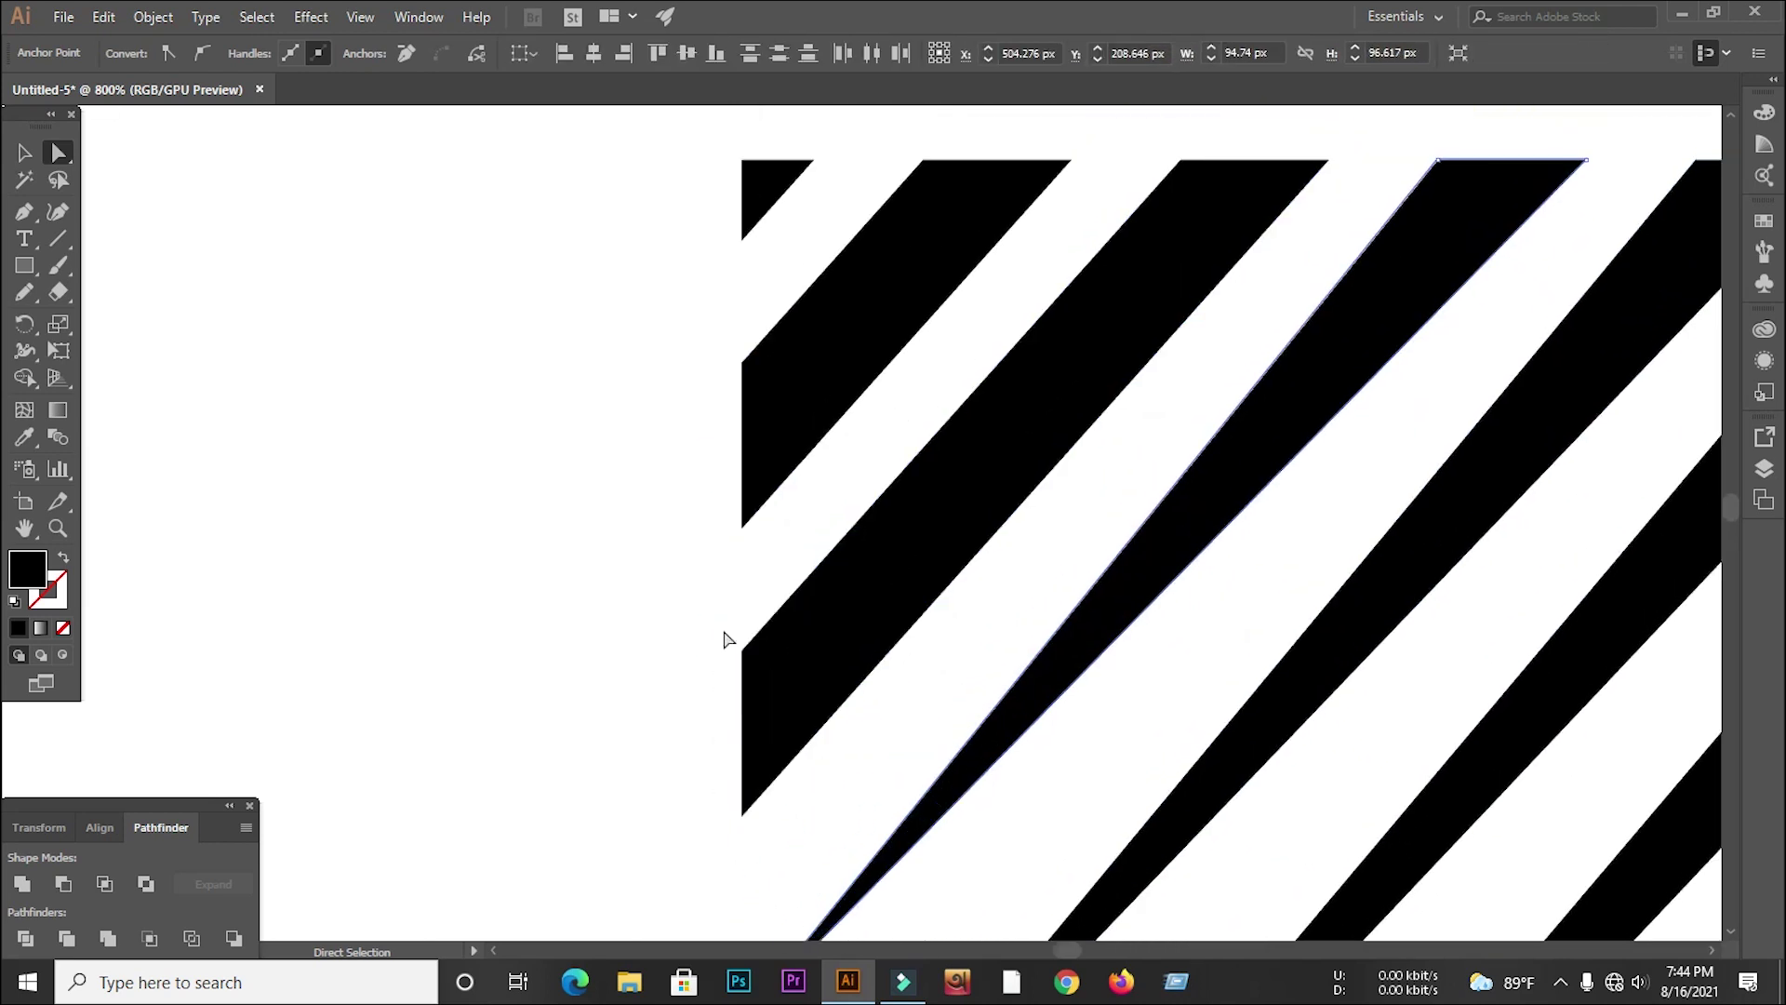
Taper the last two full stripes near the left leg's upper outer corner by averaging their end anchors on both axes
left_click_drag(706, 598, 785, 819)
right_click(733, 672)
left_click(808, 428)
key("Return")
scroll(807, 428, "up", 2)
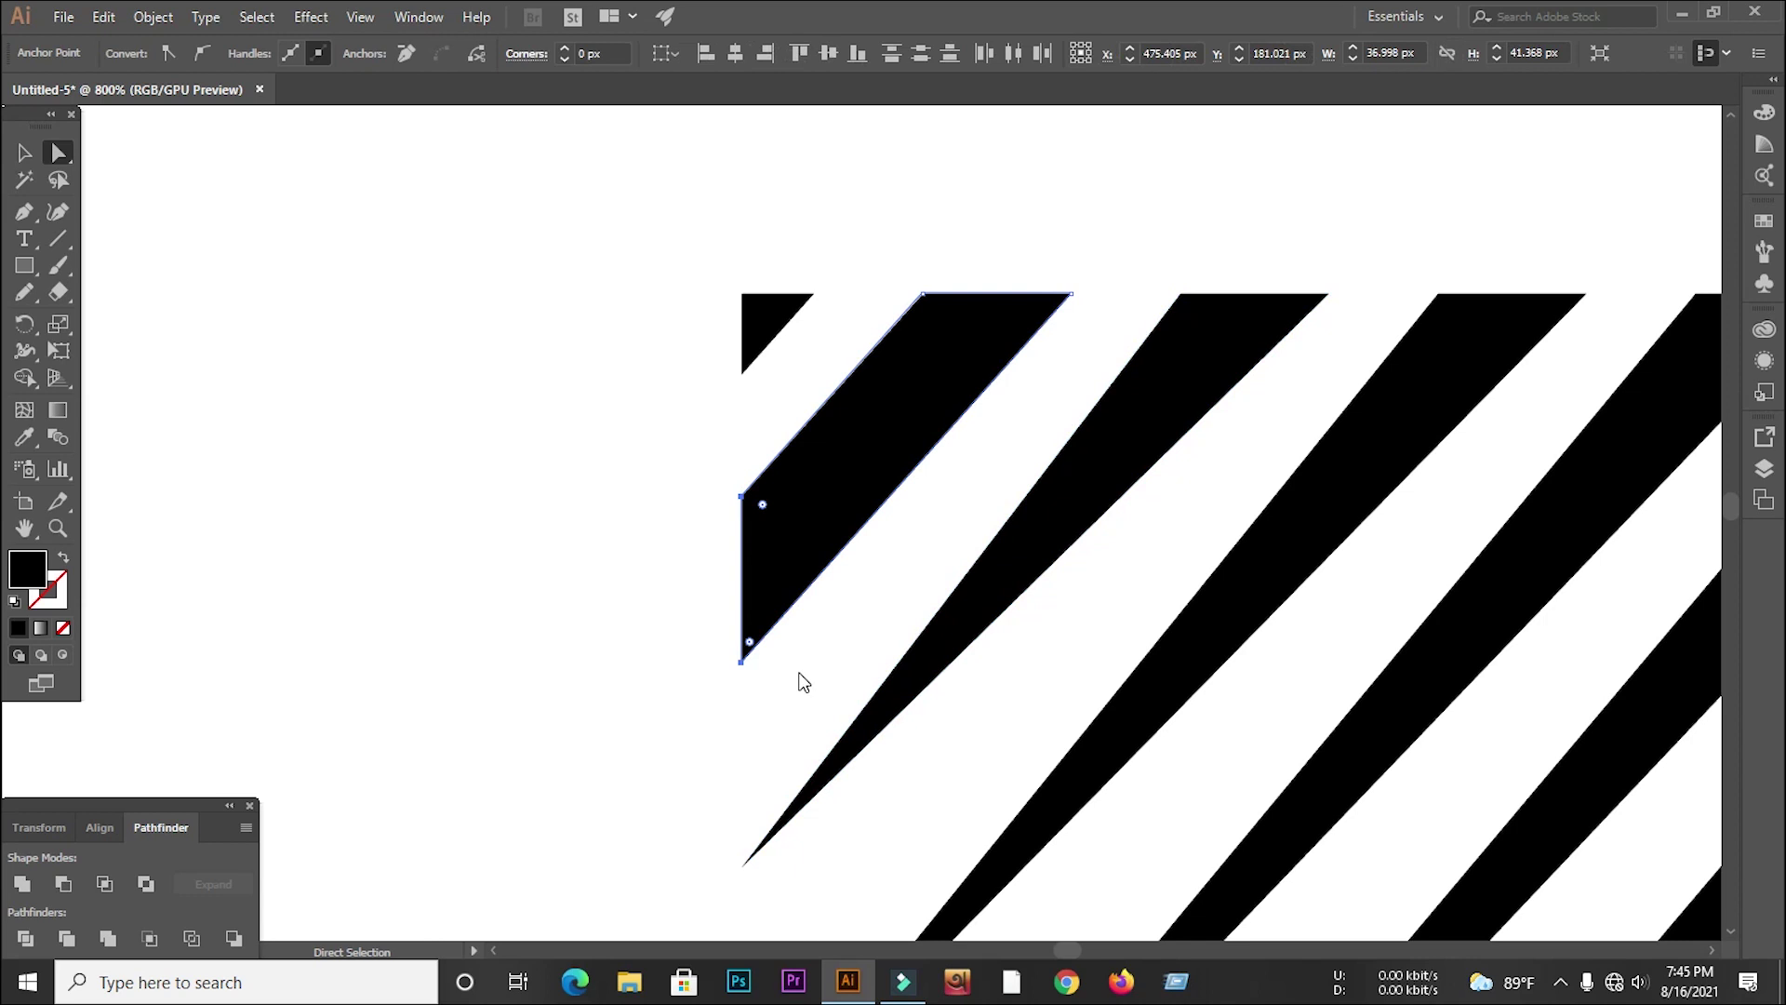
Delete the small triangular offcut at the H's upper-left corner
left_click_drag(690, 241, 811, 388)
key("Delete")
left_click_drag(742, 578, 743, 628)
left_click(722, 678)
scroll(642, 549, "down", 6)
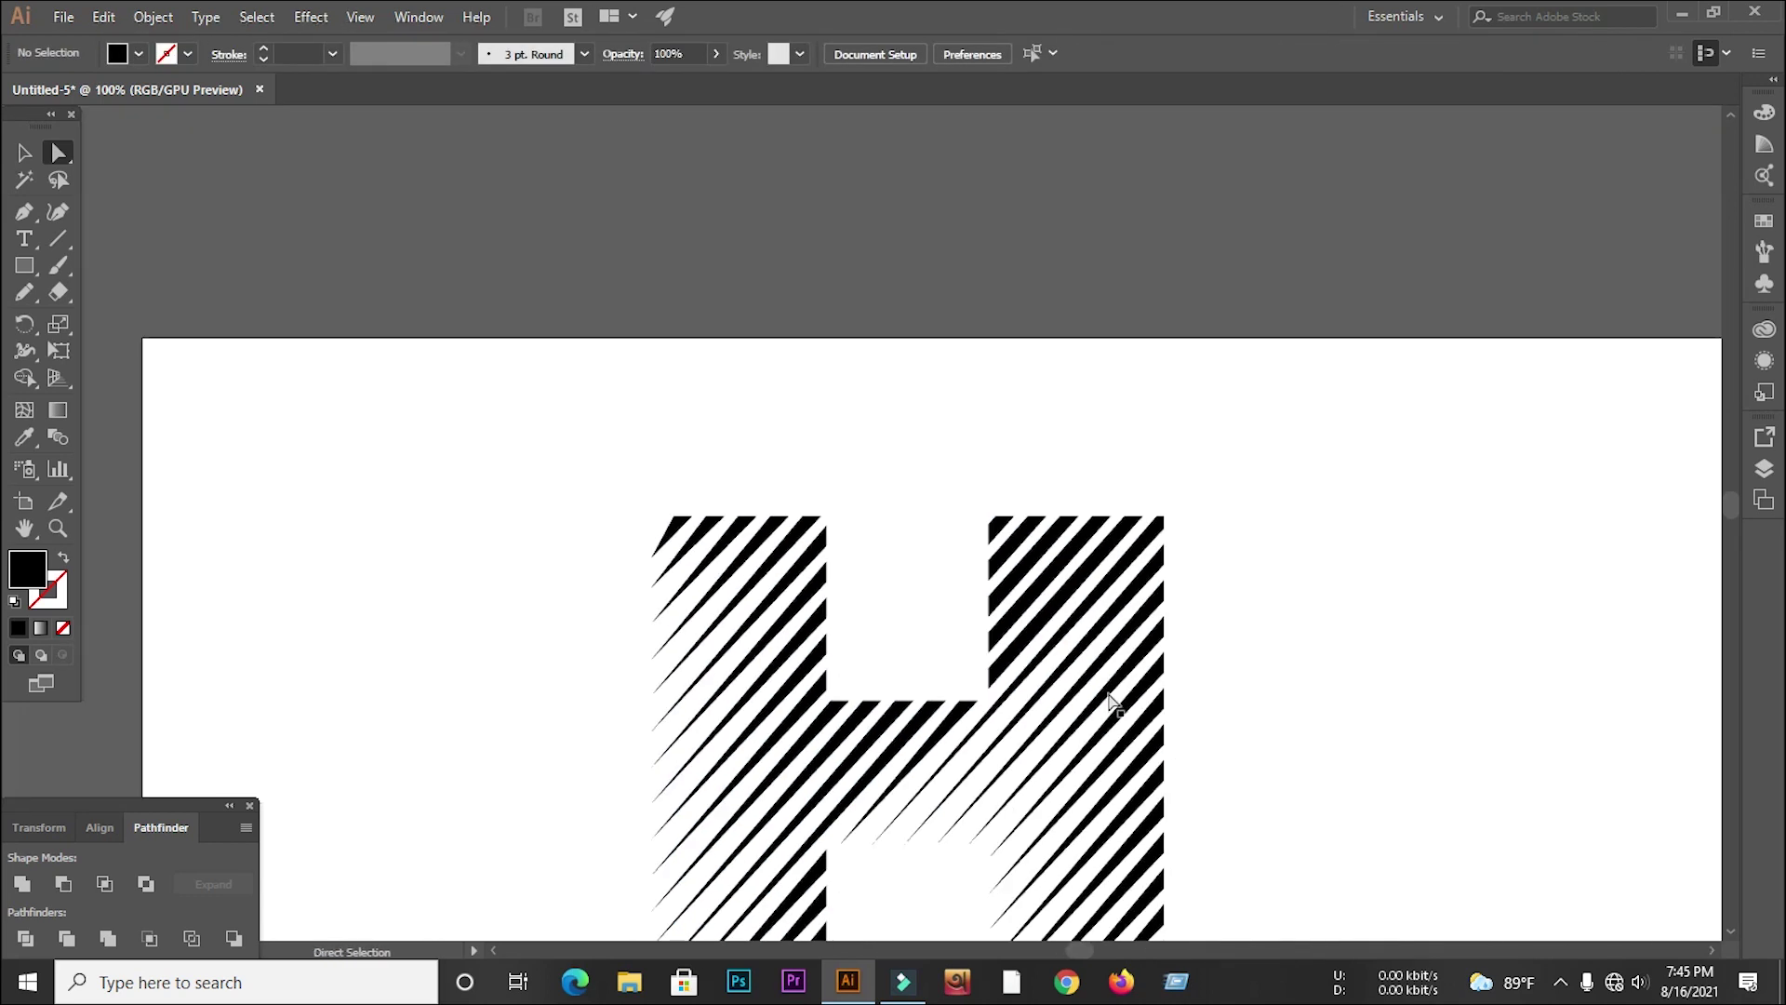
Taper the two lowest stripe ends on the right leg's inner edge above the crossbar by averaging on both axes
scroll(949, 690, "up", 5)
left_click_drag(1160, 526, 1223, 698)
right_click(1223, 697)
left_click(1293, 453)
left_click(838, 561)
left_click_drag(1172, 443, 1237, 658)
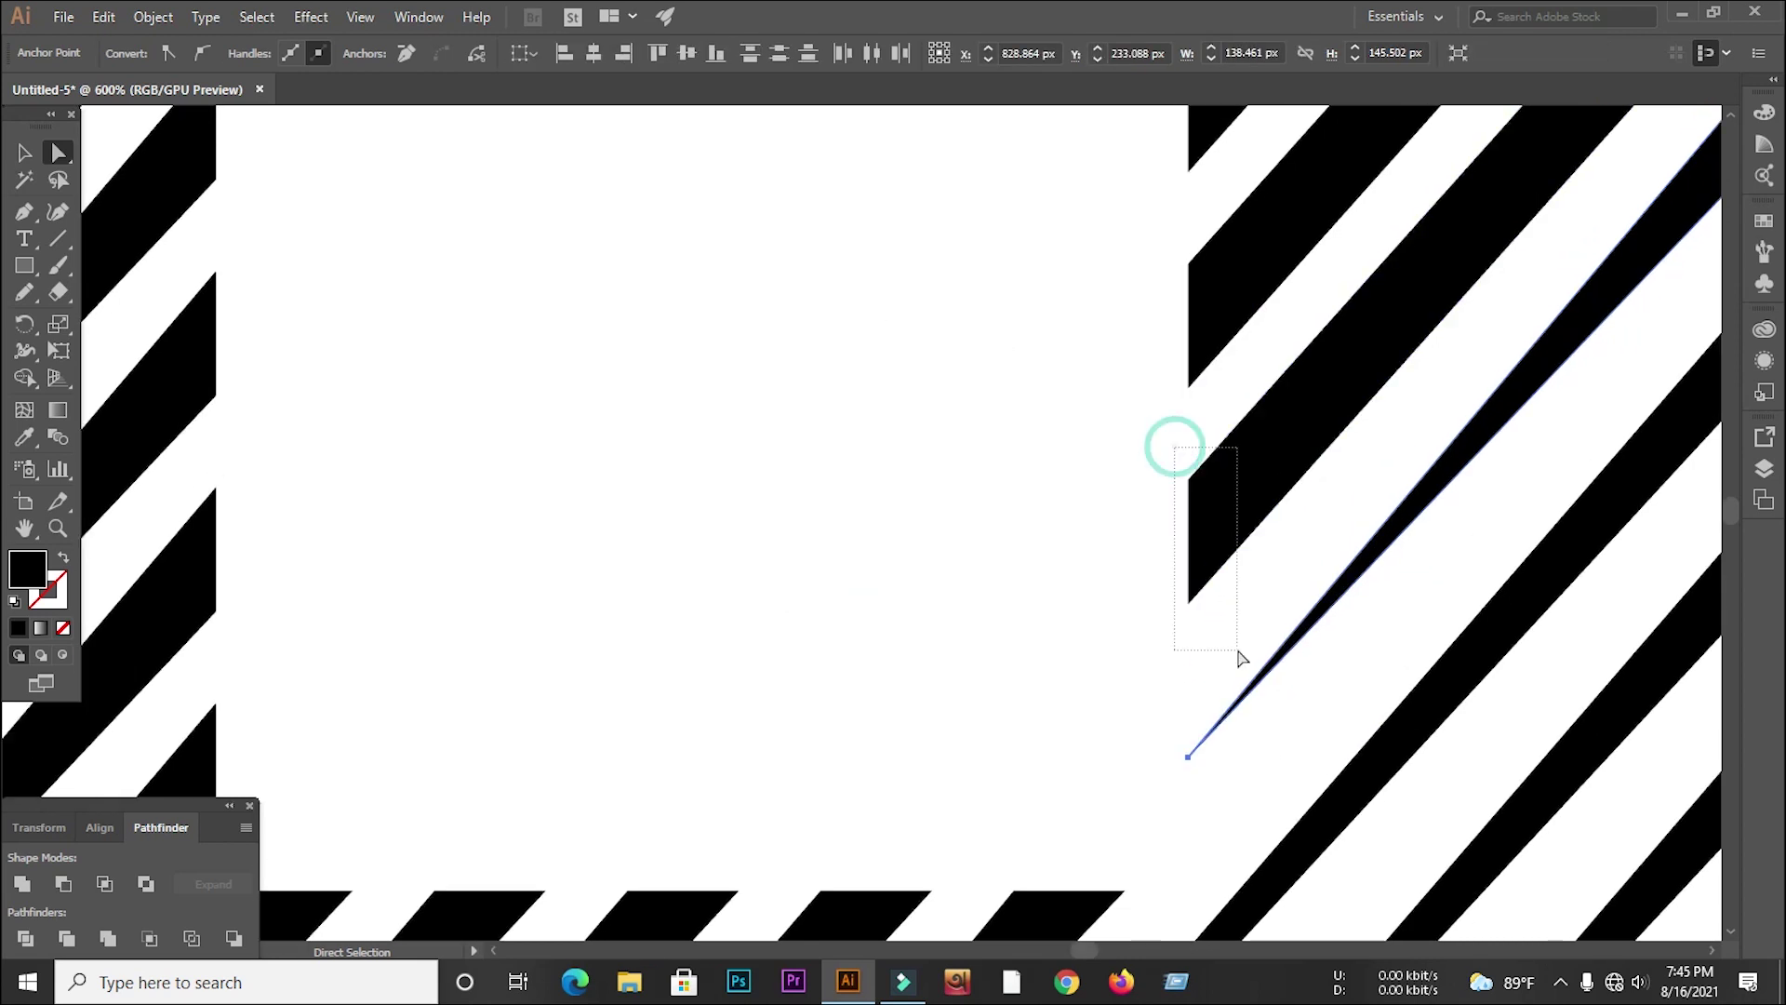
right_click(1248, 755)
left_click(1295, 390)
left_click(854, 561)
Average the end anchors of the third and fourth stripes up the right leg's inner edge on both axes
left_click_drag(1124, 543, 1222, 696)
right_click(1222, 696)
left_click(1260, 447)
left_click(882, 564)
scroll(1233, 539, "up", 3)
left_click_drag(1153, 544, 1221, 744)
right_click(1220, 749)
left_click(1278, 483)
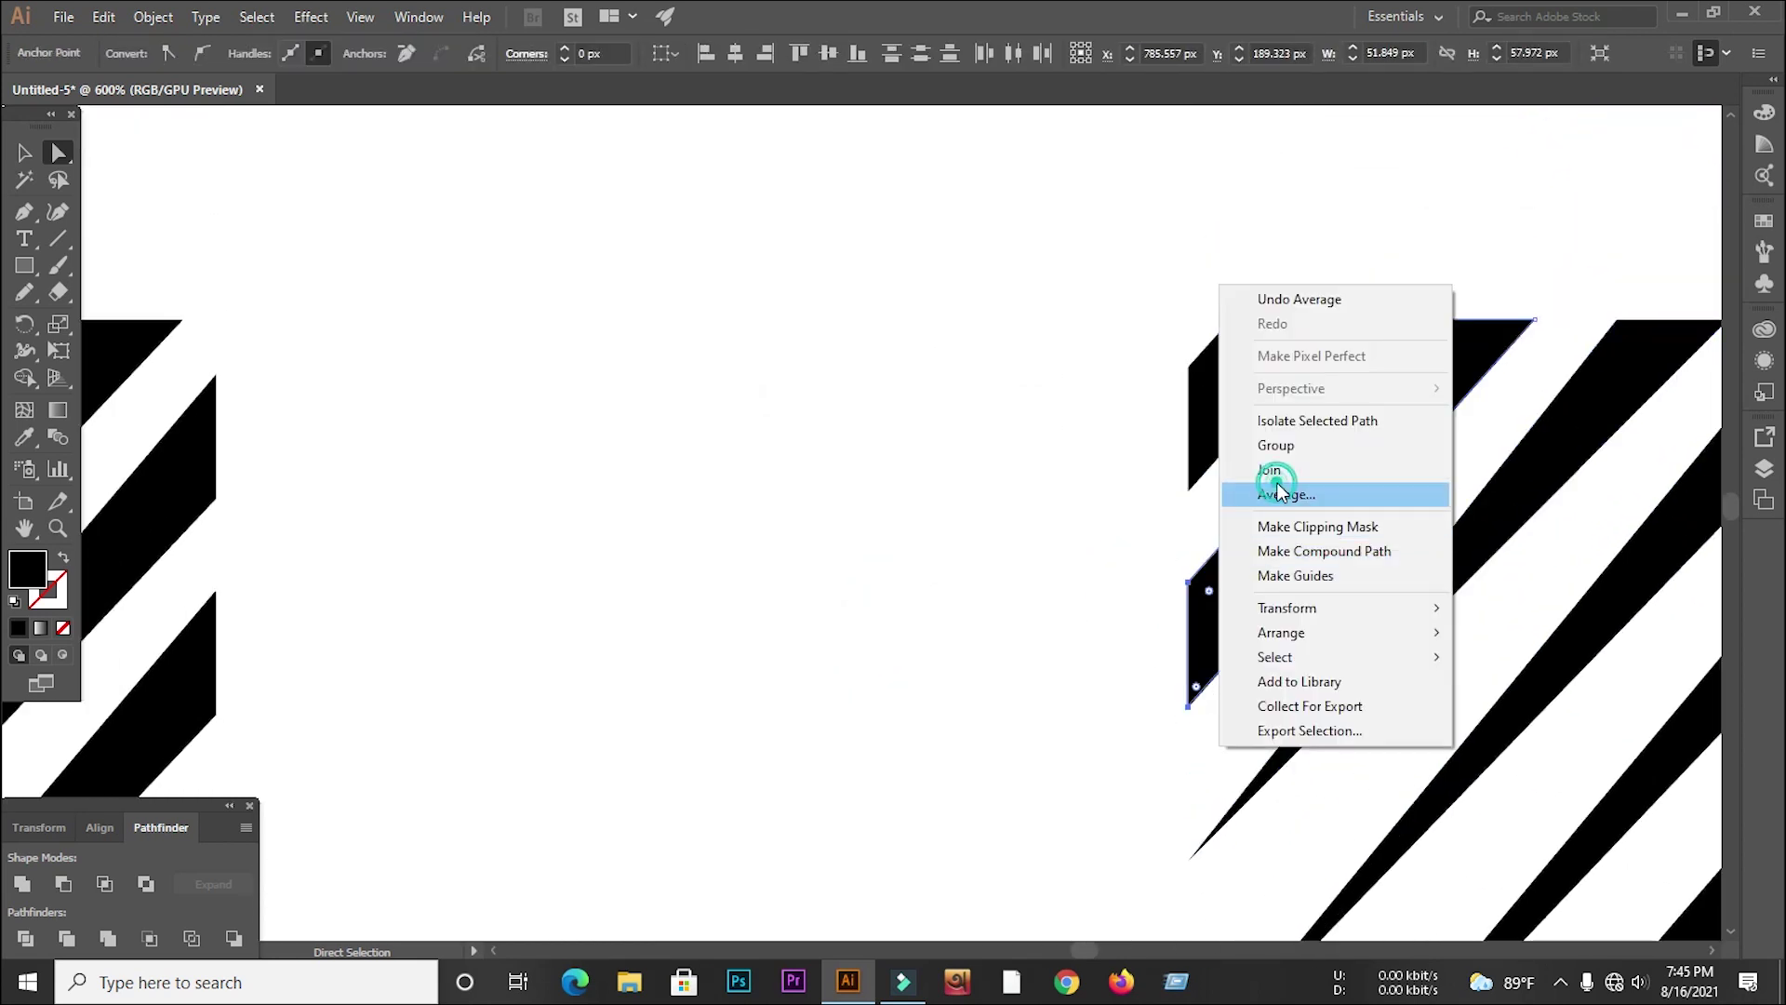
left_click(865, 558)
Average the end anchors of the right leg's upper inner corner stripe on both axes and pull its point slightly down and outward
left_click_drag(1148, 339, 1204, 516)
right_click(1208, 526)
left_click(1262, 261)
left_click(841, 561)
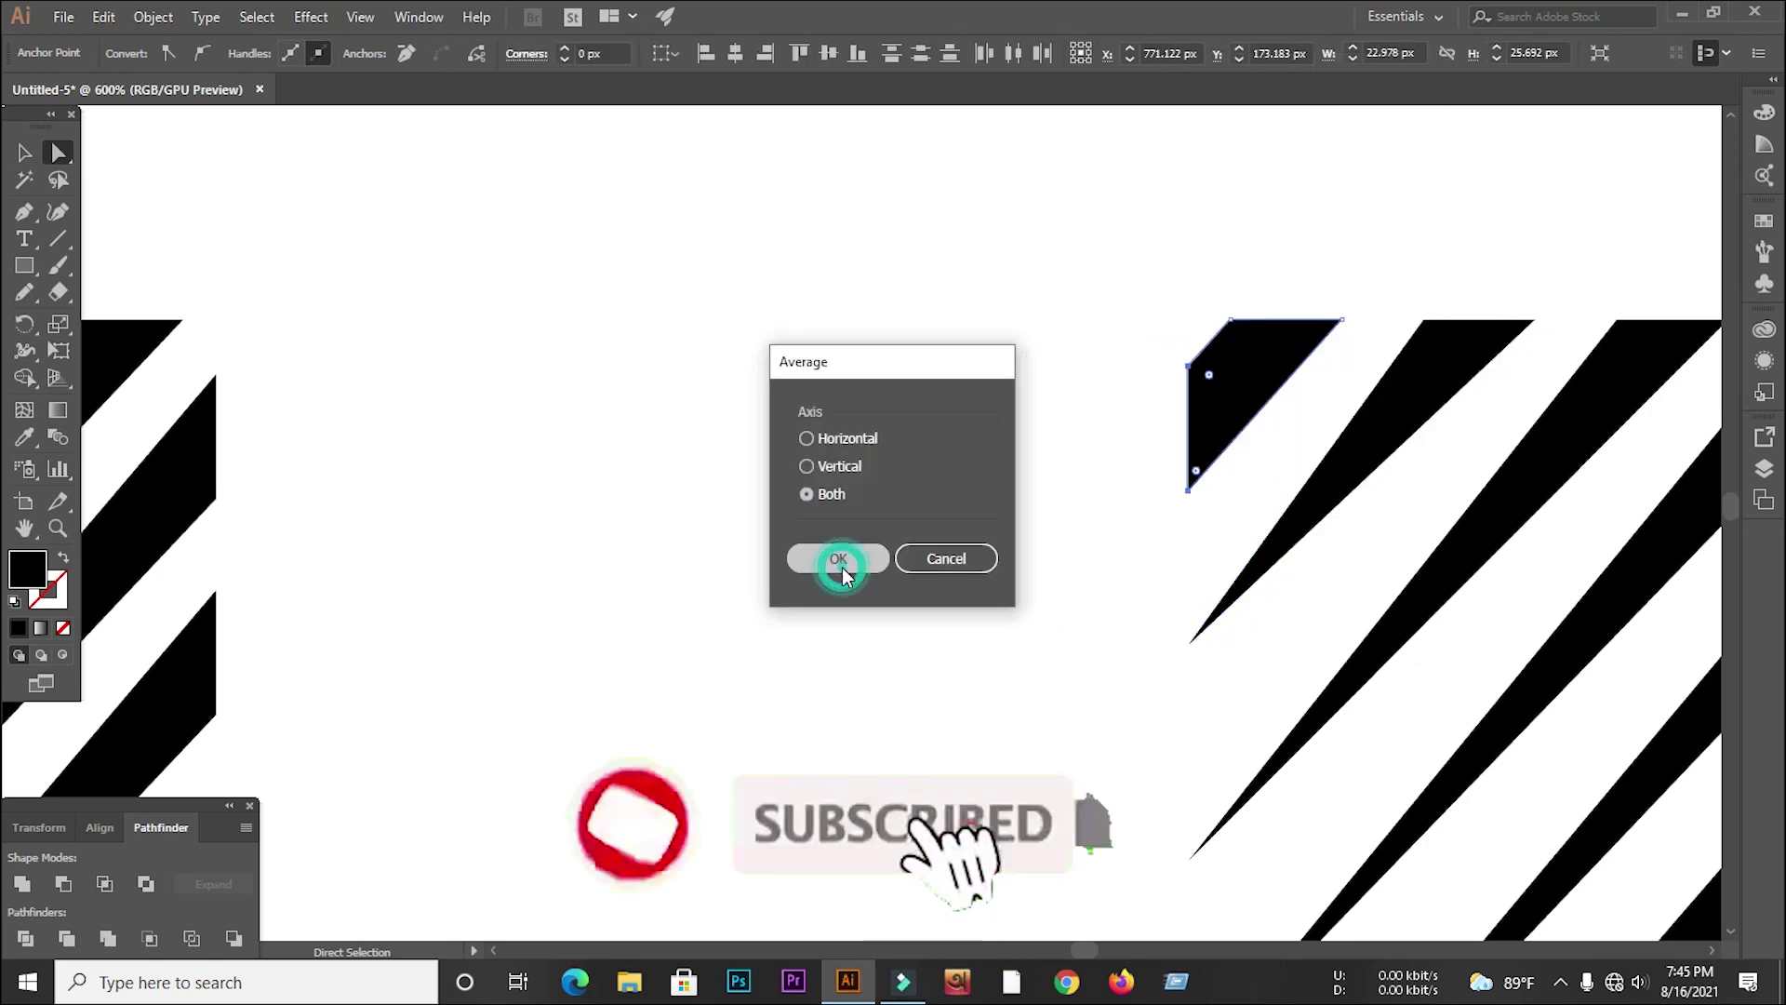
left_click_drag(1187, 433, 1178, 510)
left_click(1116, 586)
left_click(882, 646)
Fully round the blunt top end of the short corner stripe on the right leg
scroll(882, 647, "down", 3)
scroll(888, 655, "down", 2)
scroll(1045, 402, "up", 5)
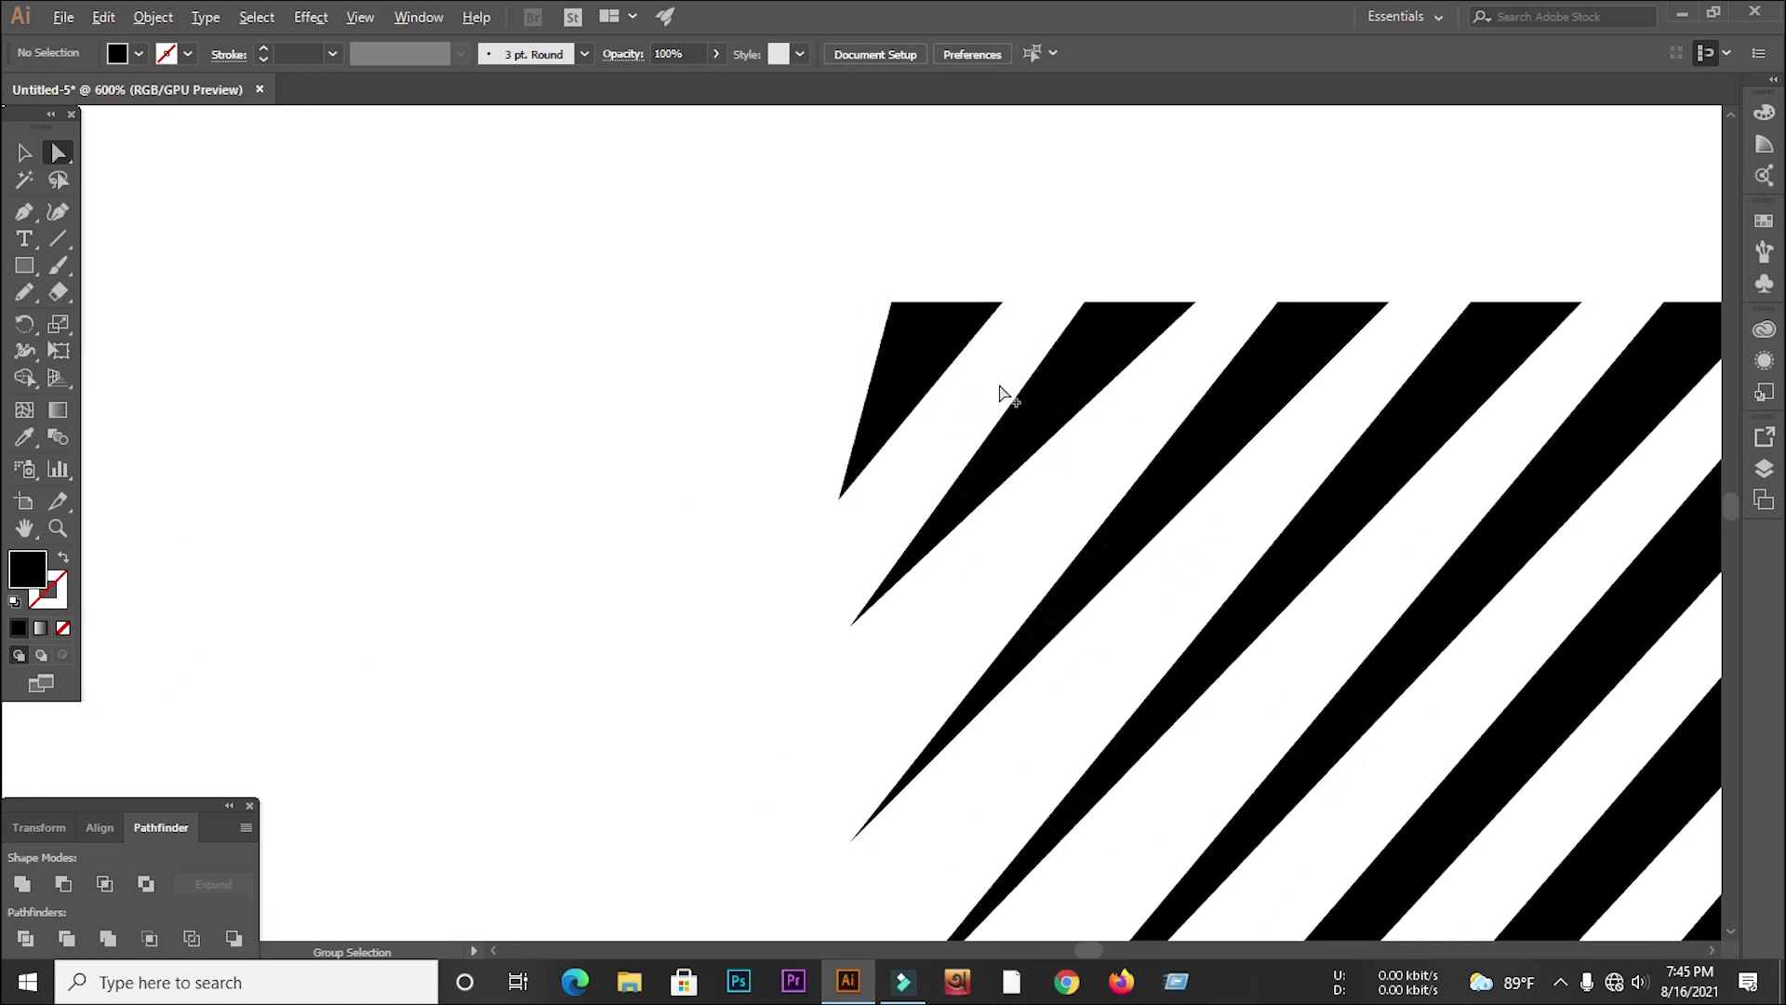
left_click(938, 349)
scroll(900, 319, "up", 3)
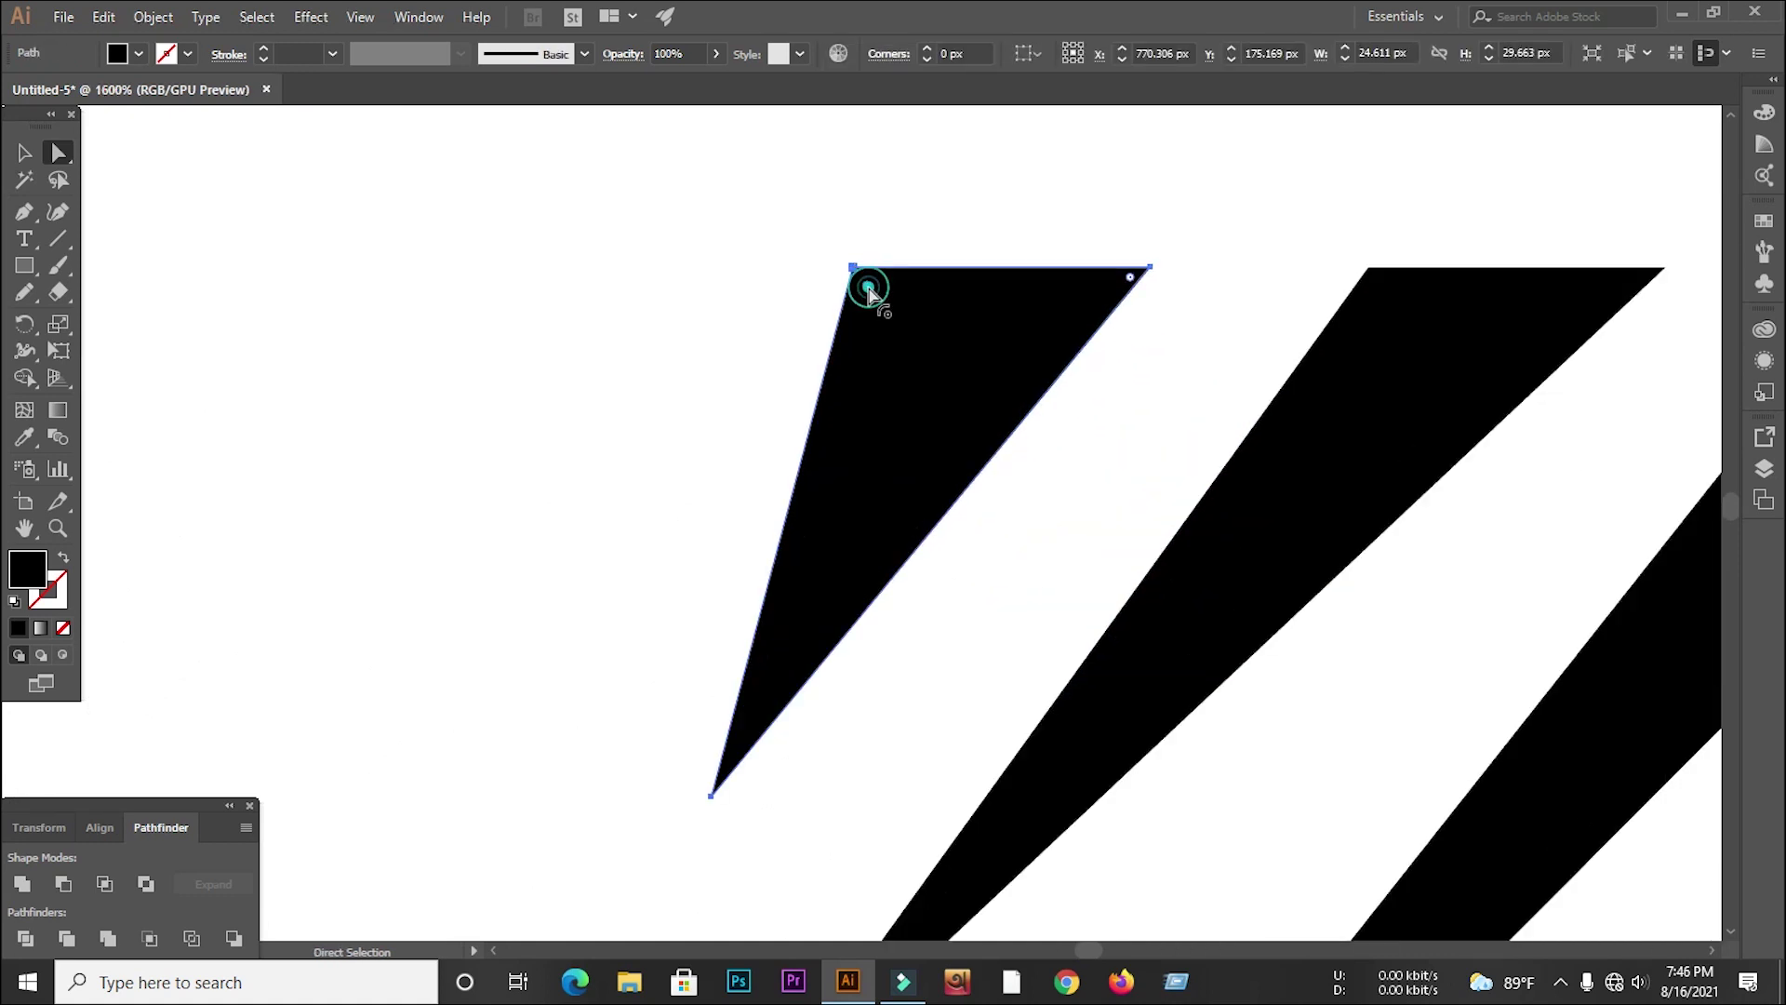
left_click_drag(1129, 277, 849, 590)
left_click(897, 661)
scroll(841, 668, "down", 5)
scroll(941, 641, "up", 1)
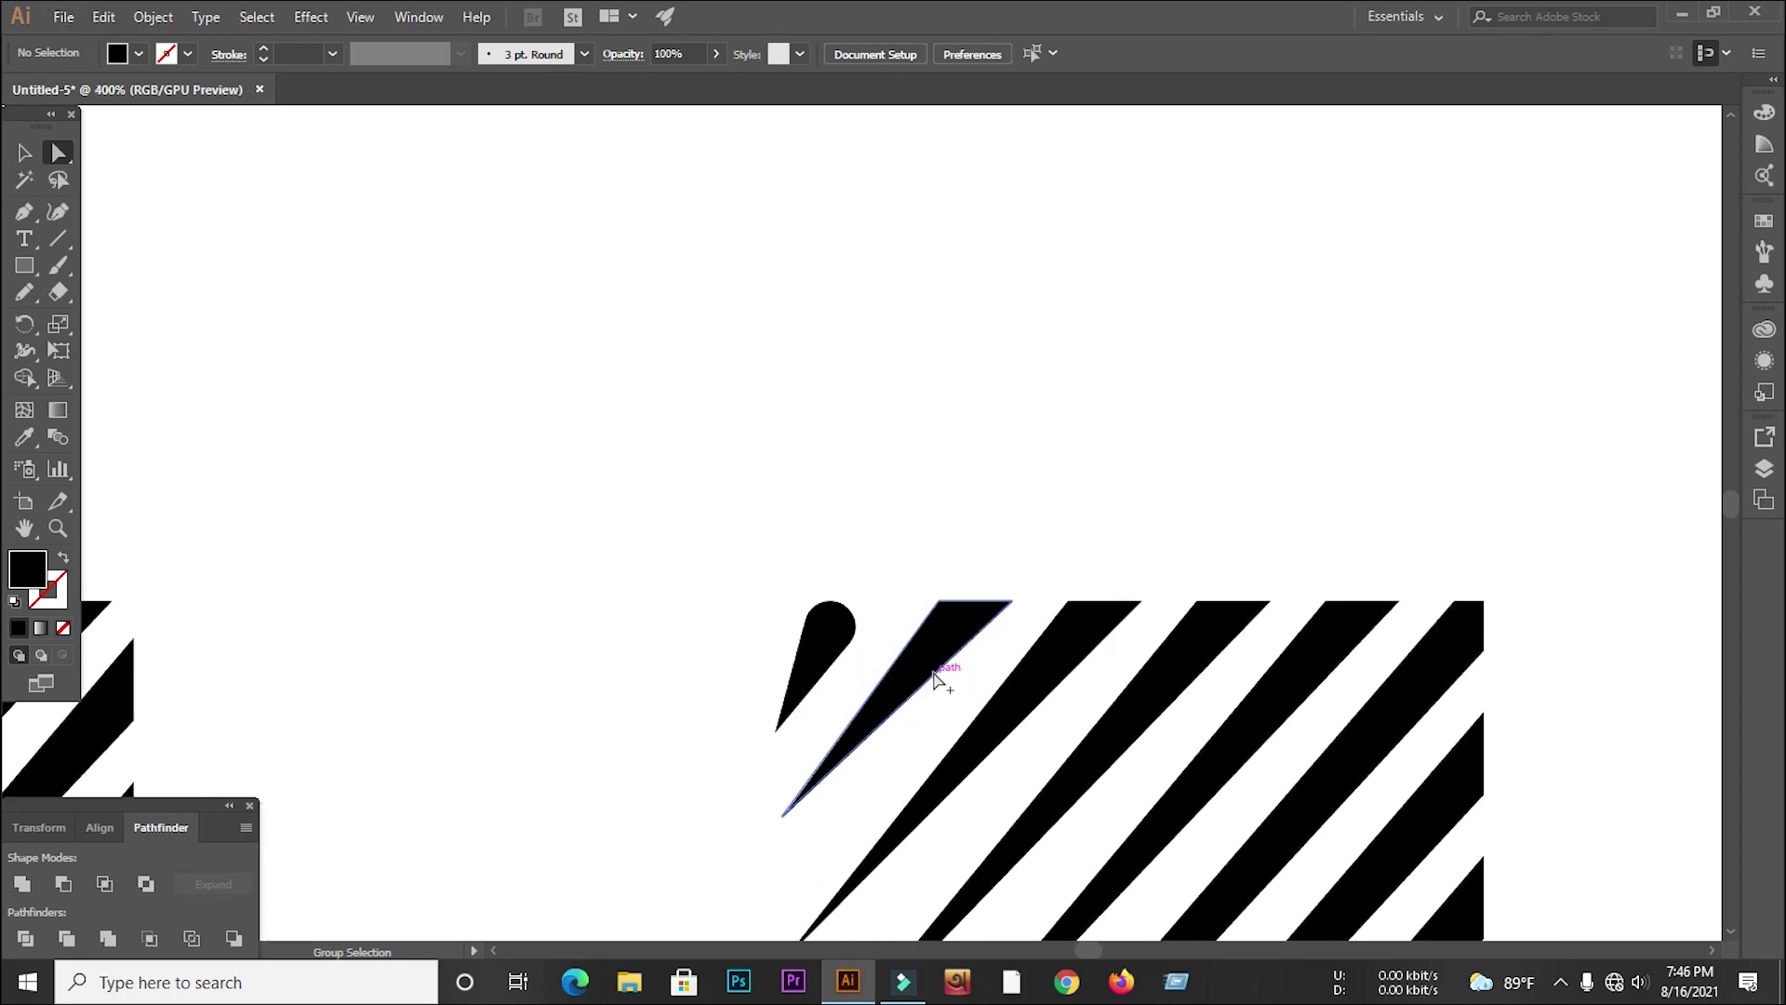
Fully round the top ends of the second, third and fourth stripes along the right leg's top edge
scroll(938, 677, "up", 3)
left_click(961, 549)
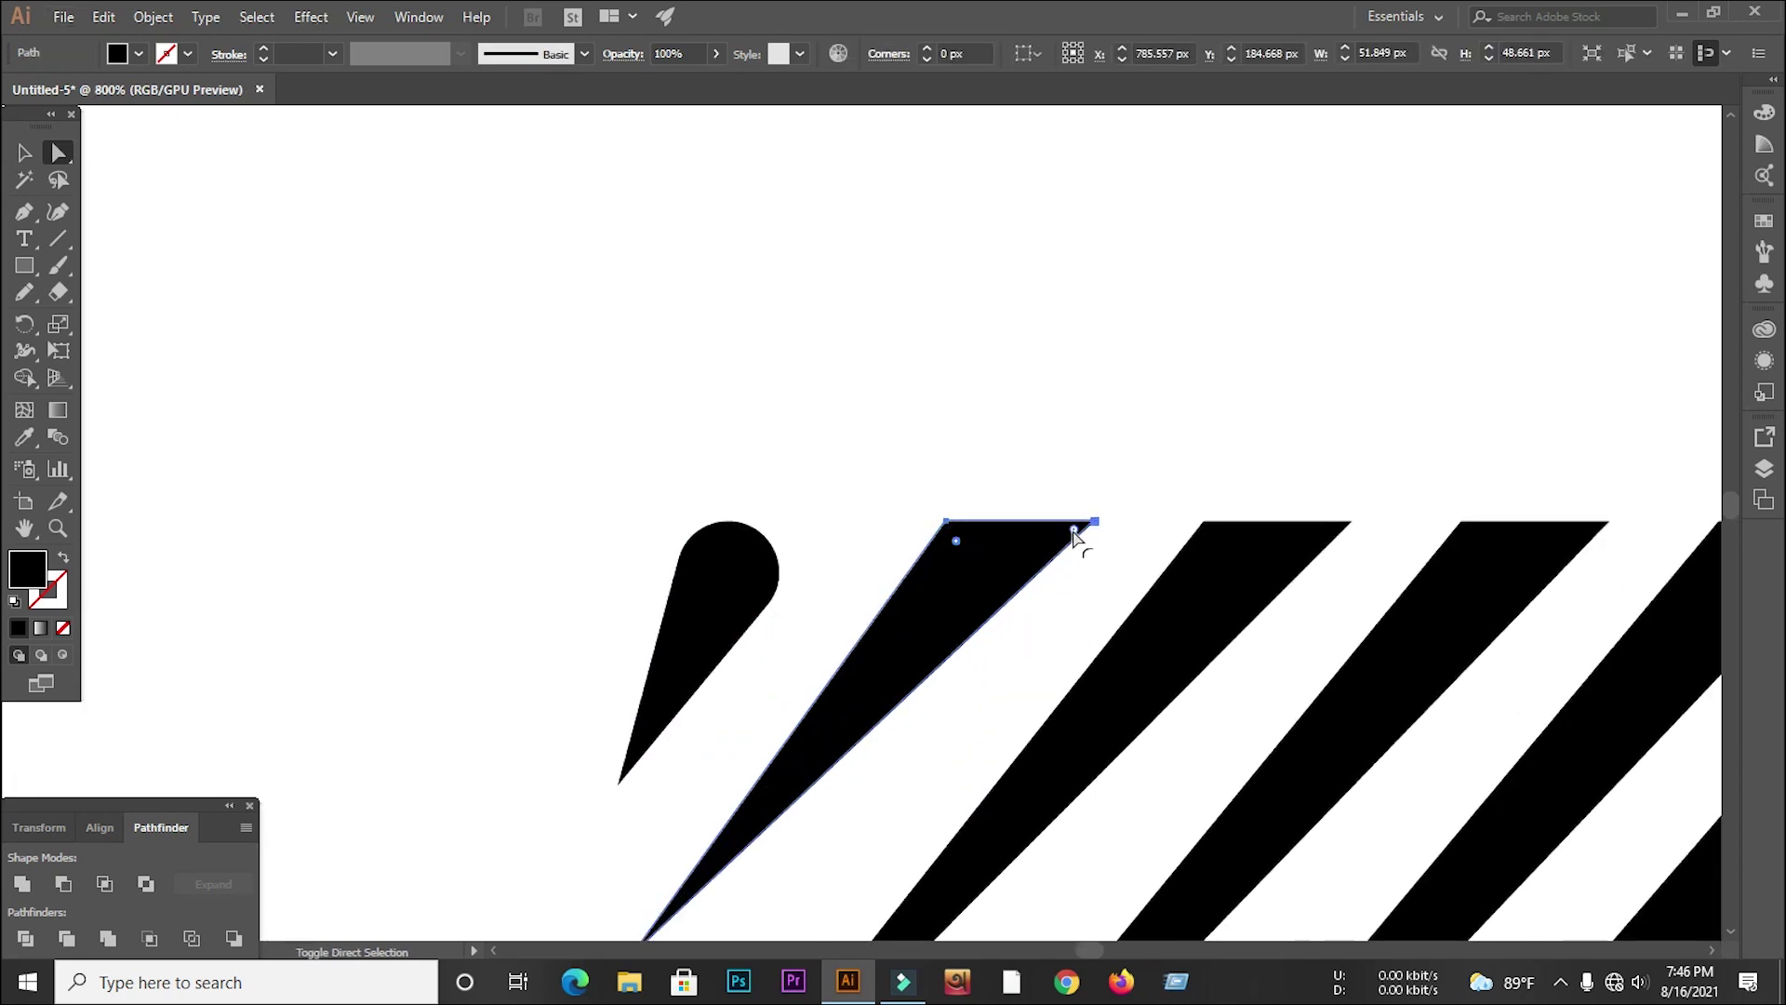
left_click_drag(1074, 531, 921, 688)
left_click(1220, 537)
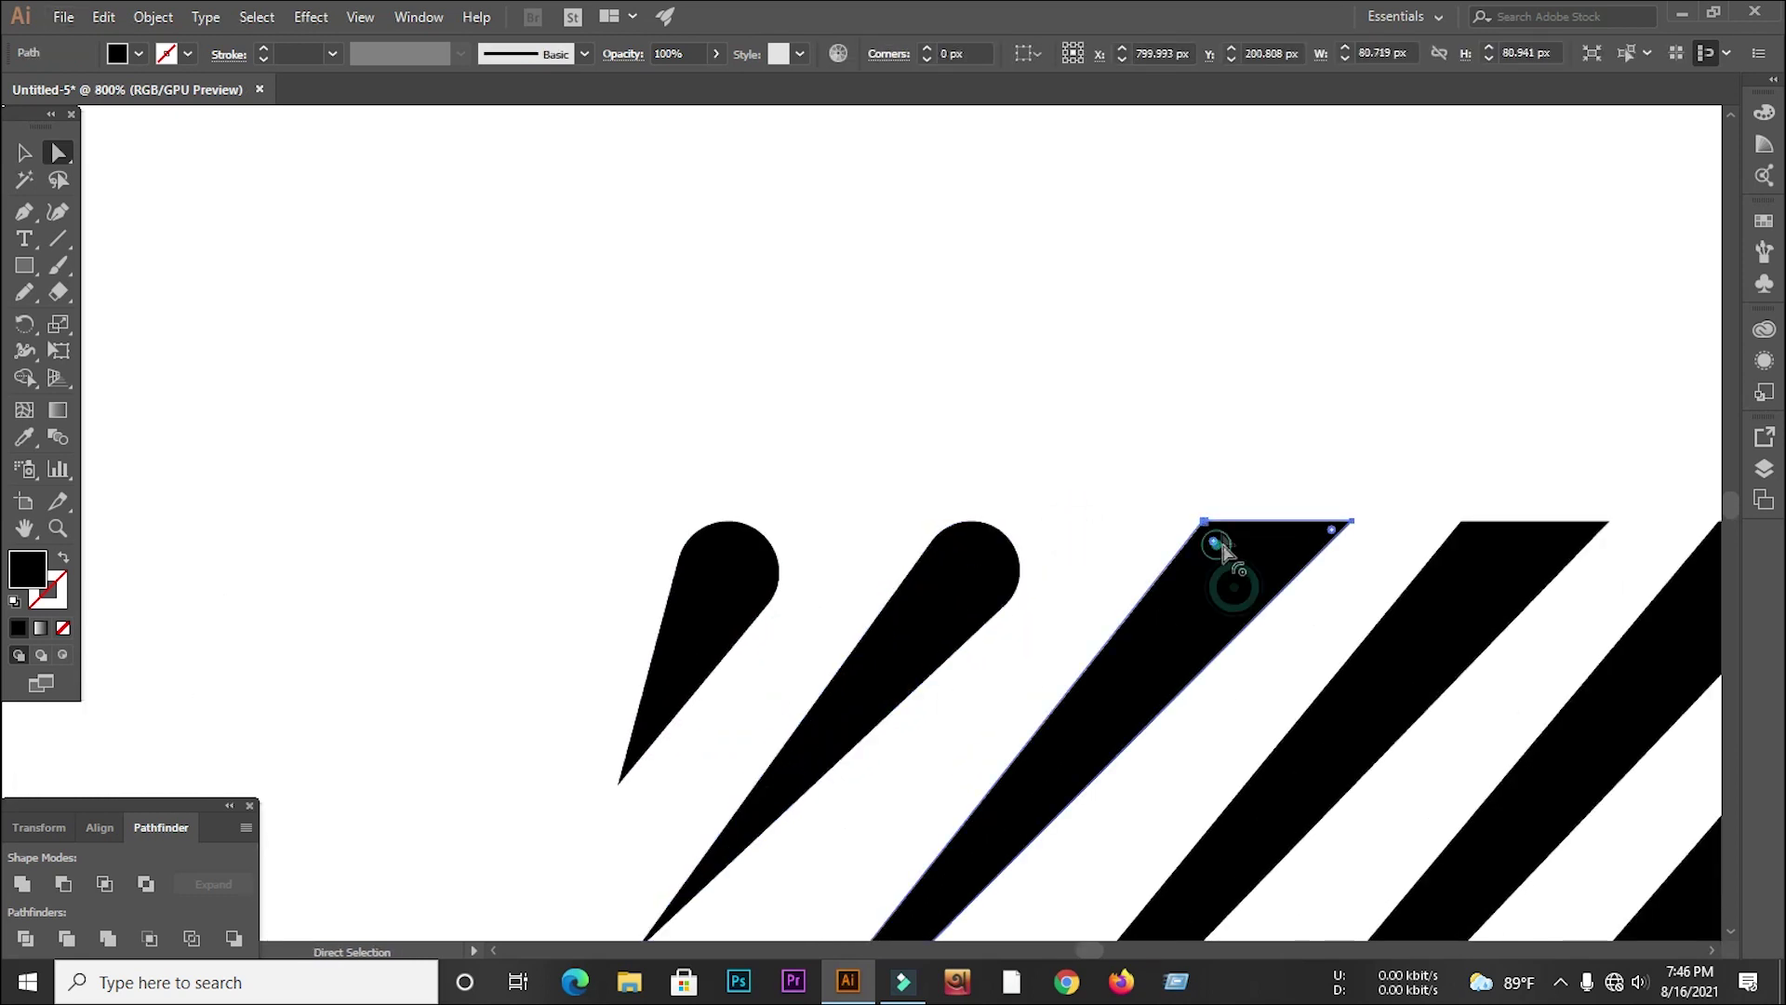
left_click_drag(1329, 533, 1209, 651)
left_click(1470, 537)
left_click_drag(1587, 531, 1433, 711)
Round the top ends of the fifth stripe and the outer corner stripe on the right leg's top edge
scroll(912, 578, "down", 3)
scroll(1209, 586, "up", 3)
left_click(850, 525)
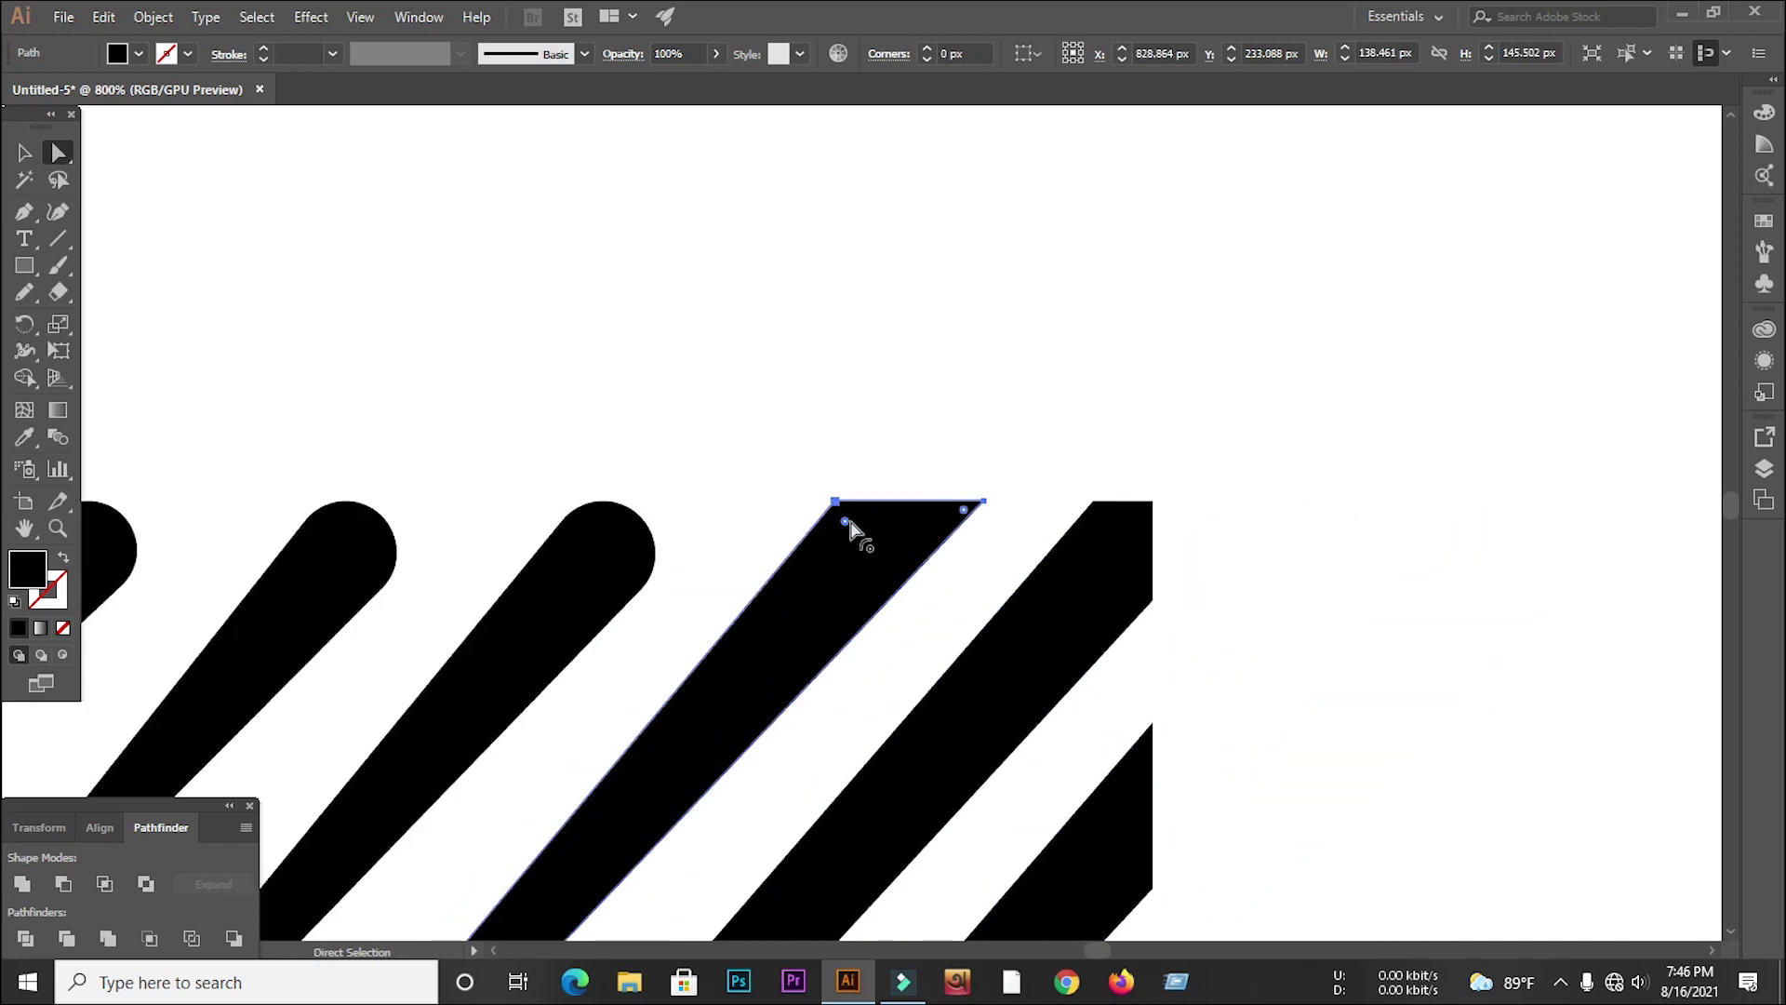
left_click_drag(850, 526, 1008, 600)
left_click(1011, 610)
Fully round the ends of the first three stripes below the corner on the right leg's outer edge
scroll(1030, 486, "down", 2)
scroll(1116, 452, "up", 2)
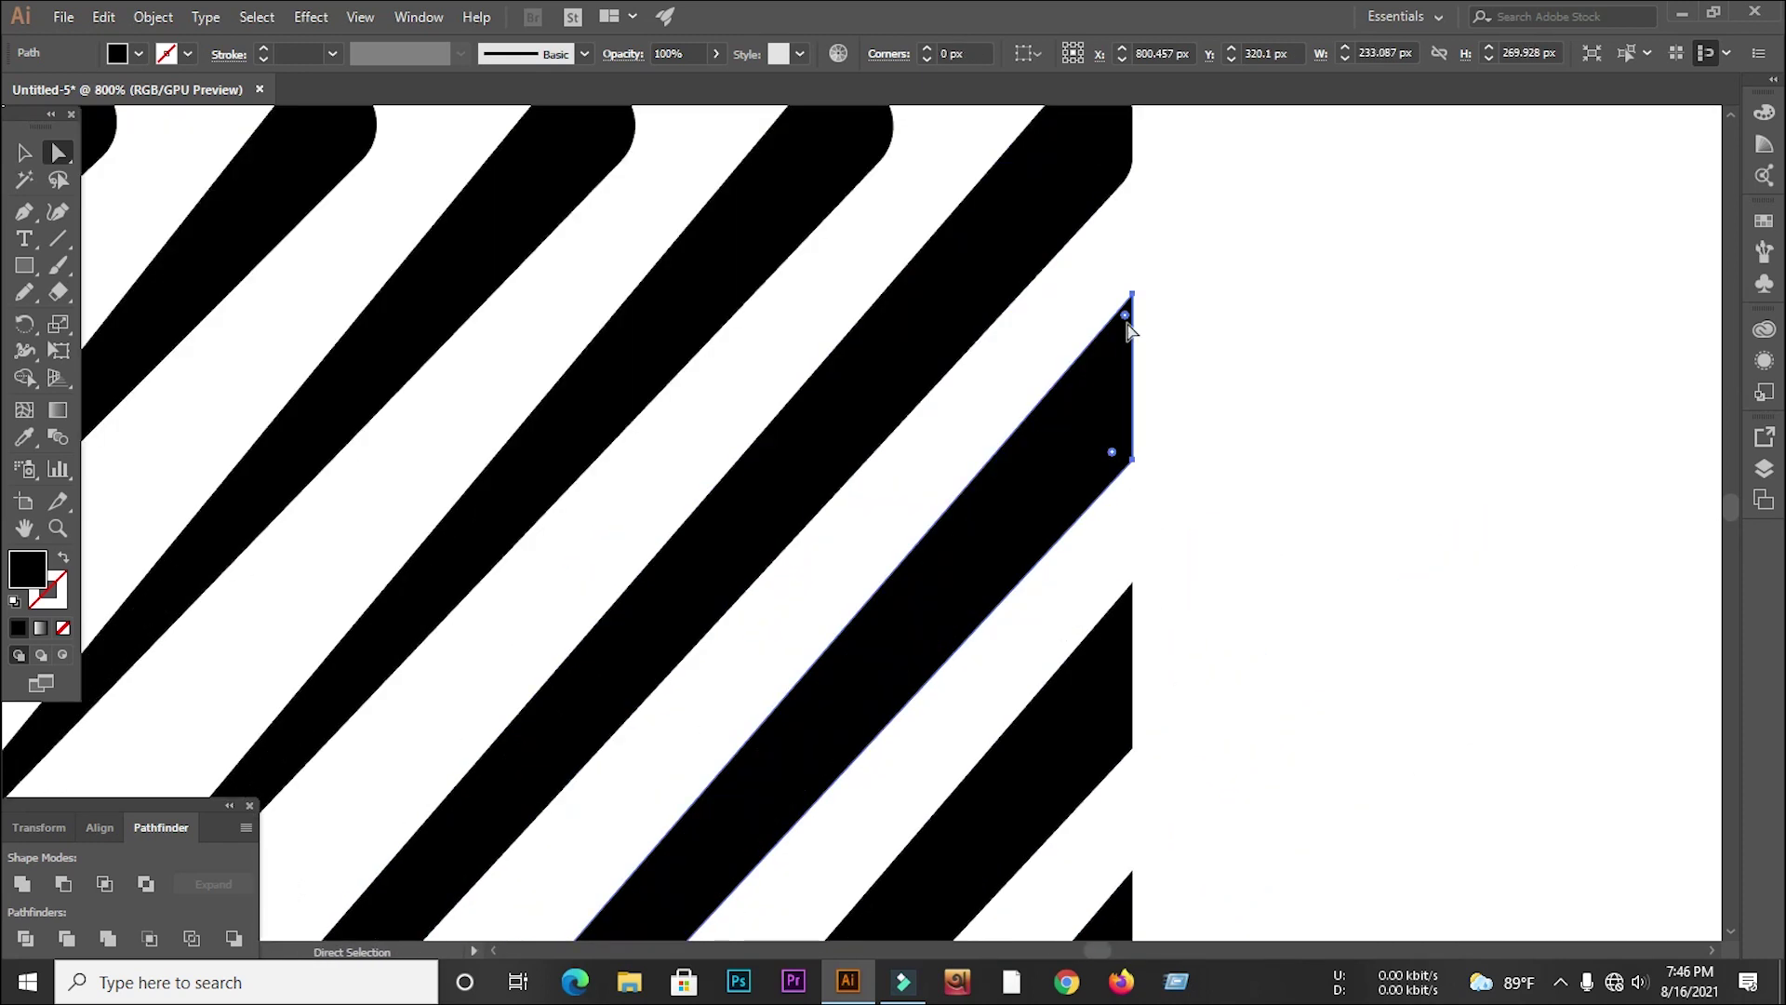
left_click_drag(1112, 455, 940, 603)
scroll(938, 603, "down", 5)
left_click(1017, 415)
left_click_drag(1012, 448, 891, 588)
left_click(1007, 594)
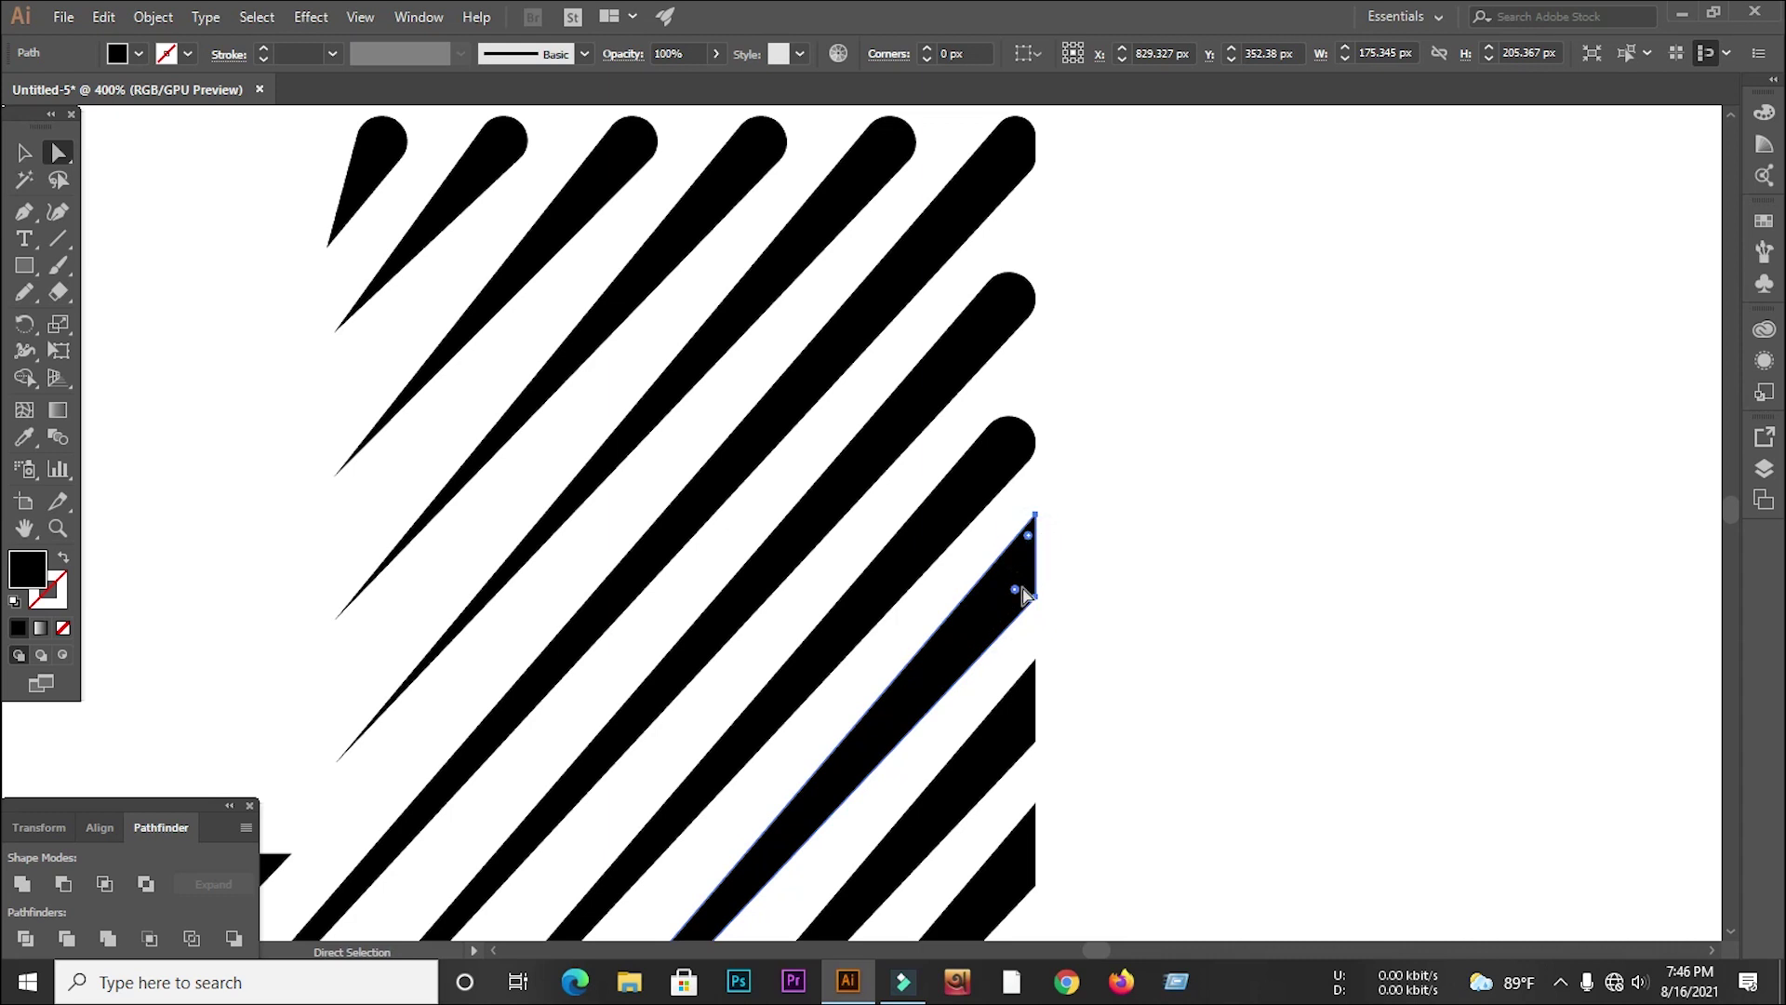
left_click_drag(1015, 590, 895, 730)
Round the ends of the fourth and fifth stripes below the corner on the right leg's outer edge
left_click(988, 754)
scroll(941, 800, "down", 2)
scroll(937, 630, "up", 3)
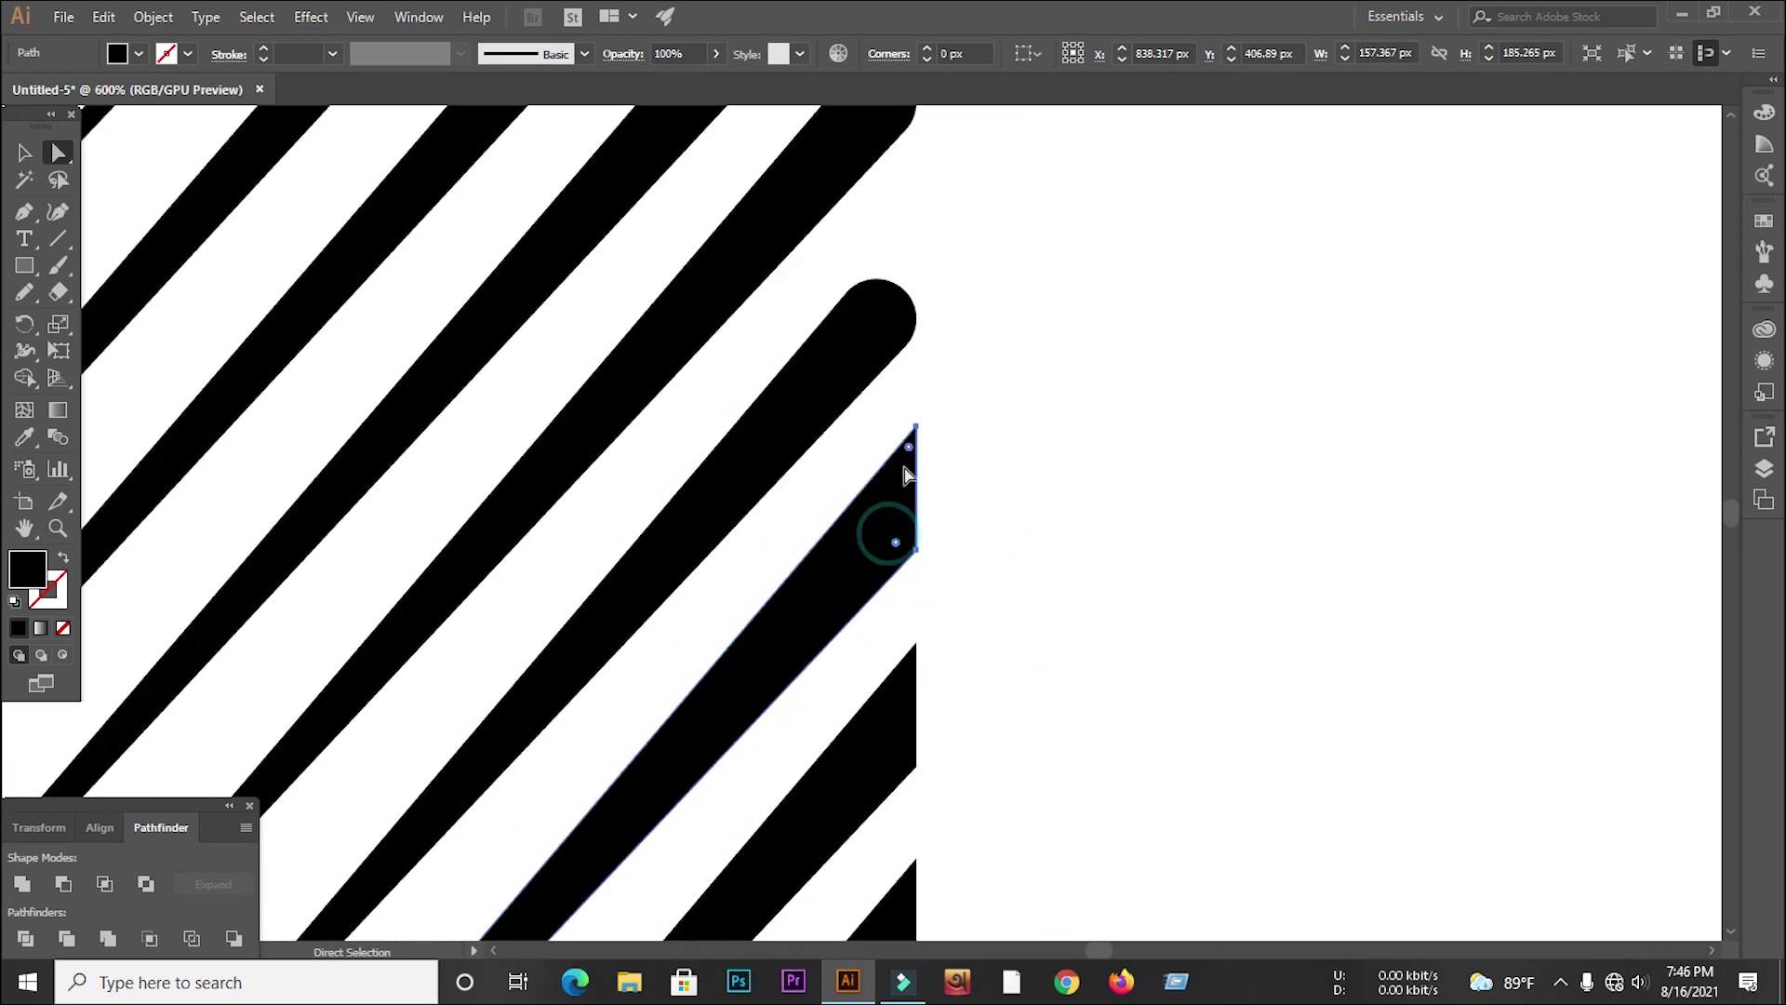
left_click_drag(819, 649, 791, 688)
left_click(863, 761)
left_click_drag(910, 662, 818, 865)
Continue rounding the blunt stripe ends down the right leg's outer edge, stopping above the lowest three
scroll(869, 491, "down", 3)
left_click(882, 519)
left_click_drag(910, 448, 819, 651)
left_click(865, 768)
left_click_drag(895, 764, 800, 842)
scroll(838, 670, "down", 3)
left_click(897, 498)
left_click_drag(894, 520, 781, 638)
left_click(854, 773)
scroll(931, 652, "down", 5)
Fully round the ends of the three lowest stripes on the right leg's outer edge
left_click(910, 198)
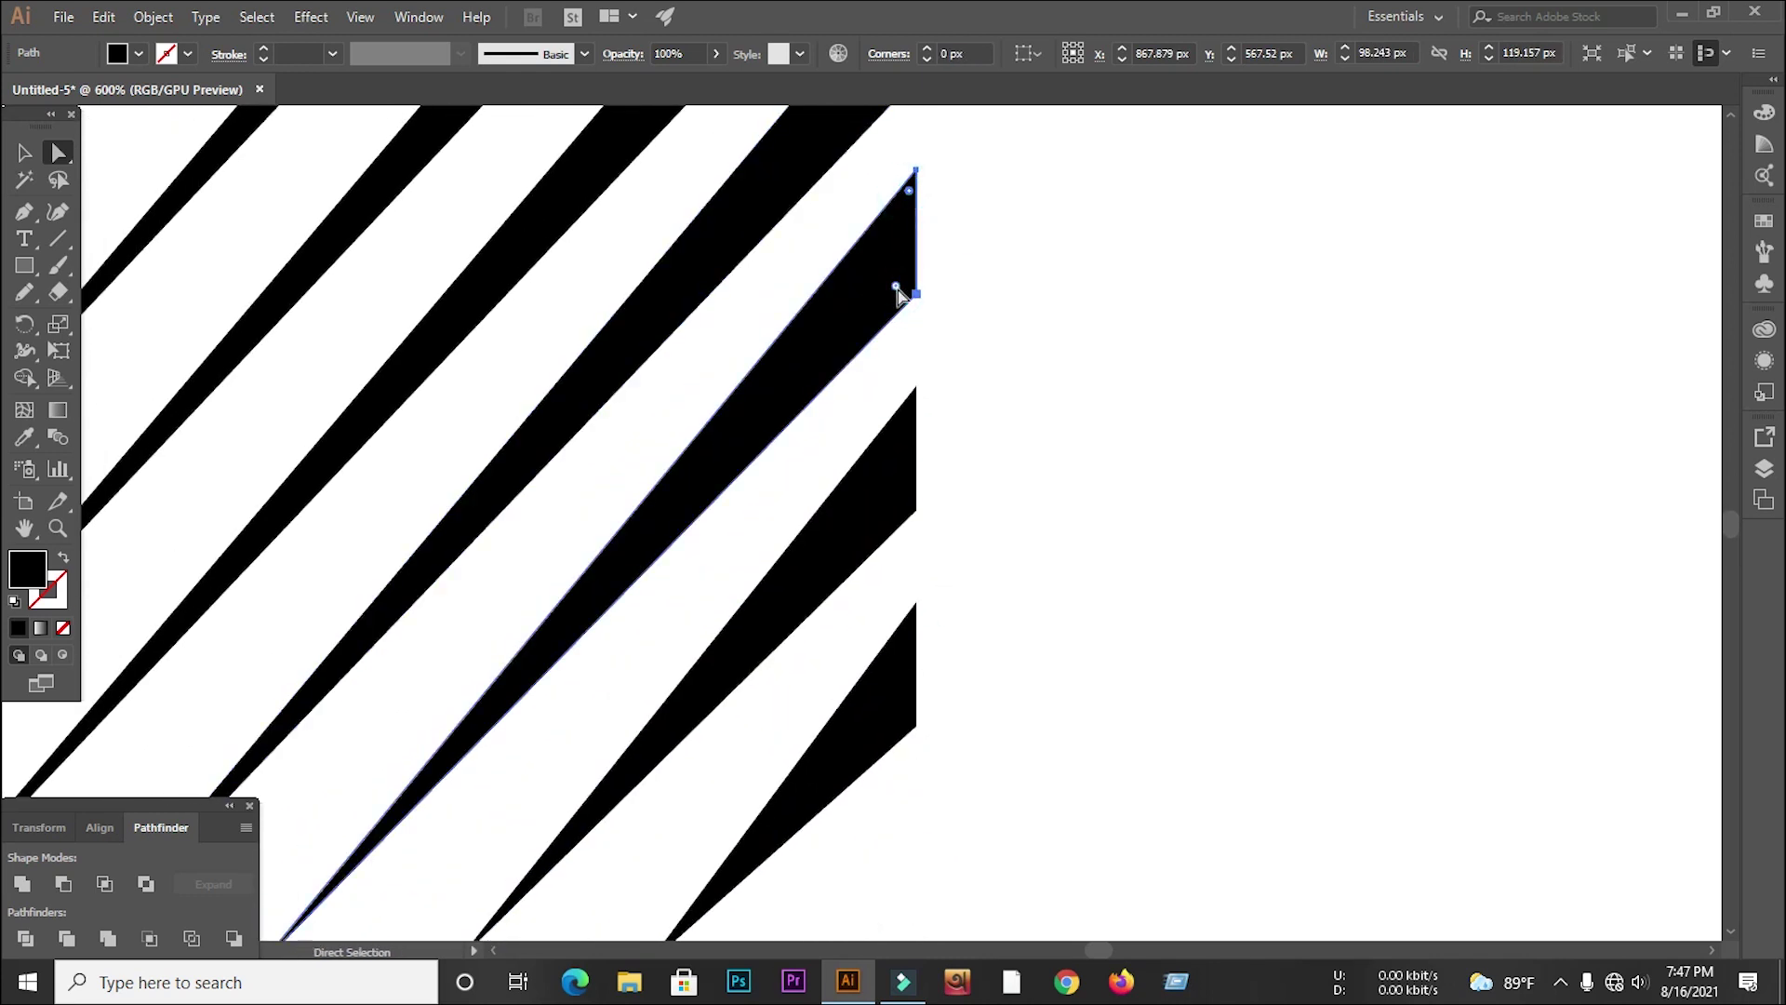
left_click_drag(897, 287, 849, 322)
left_click(909, 406)
left_click_drag(897, 502, 837, 549)
left_click(853, 726)
left_click_drag(896, 718, 838, 763)
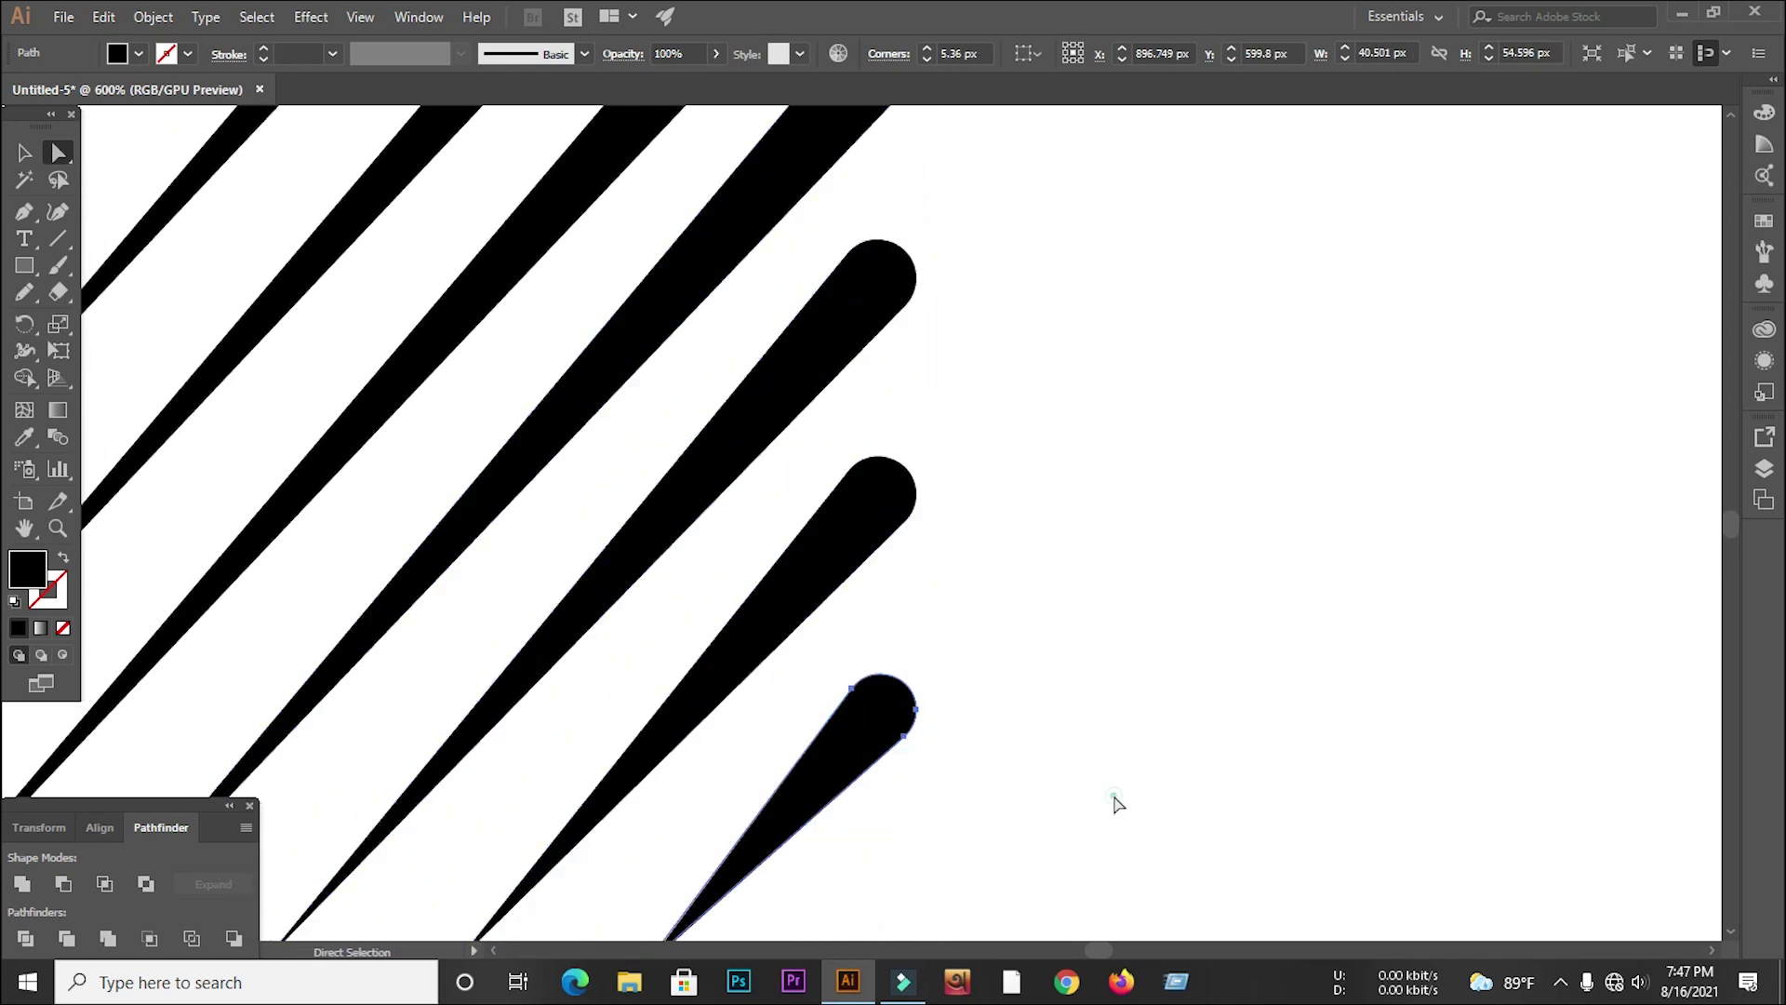
left_click(1114, 795)
Fully round the top ends of the first three stripes along the crossbar's upper edge
key("ctrl+0")
scroll(1071, 292, "up", 6)
left_click(1013, 357)
key("ctrl+0")
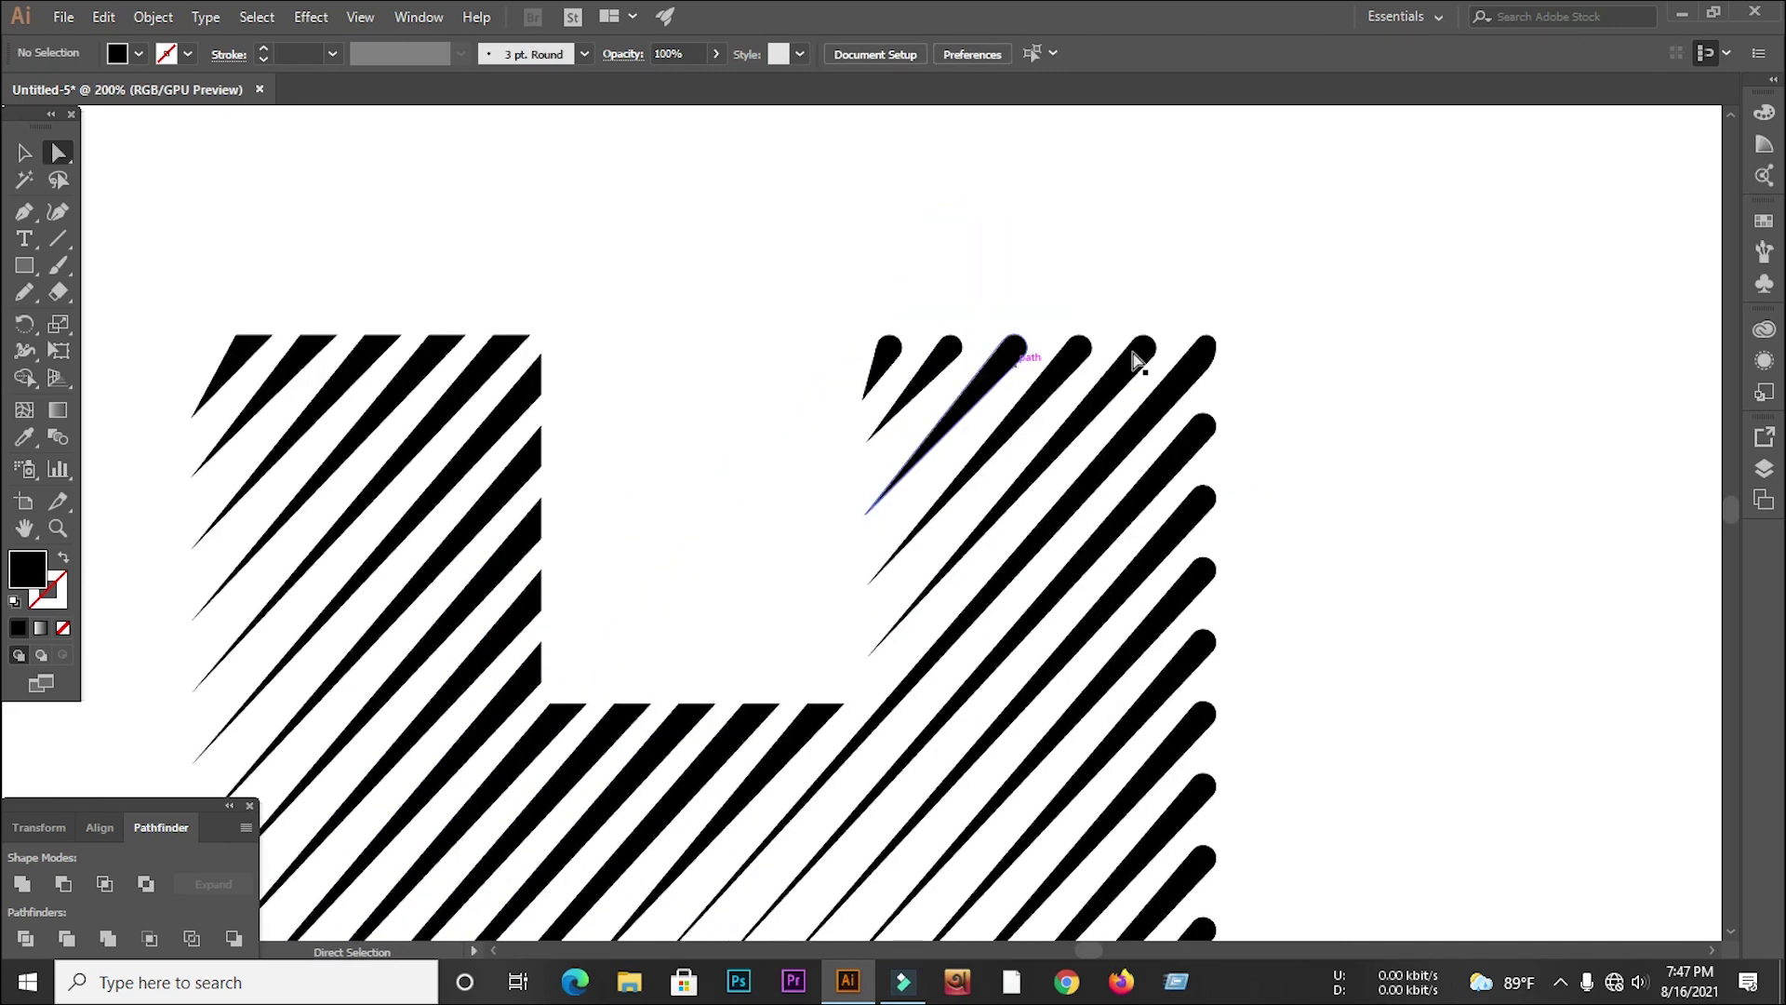
scroll(905, 546, "up", 6)
left_click(941, 735)
left_click(1153, 756)
left_click_drag(1217, 717, 1138, 782)
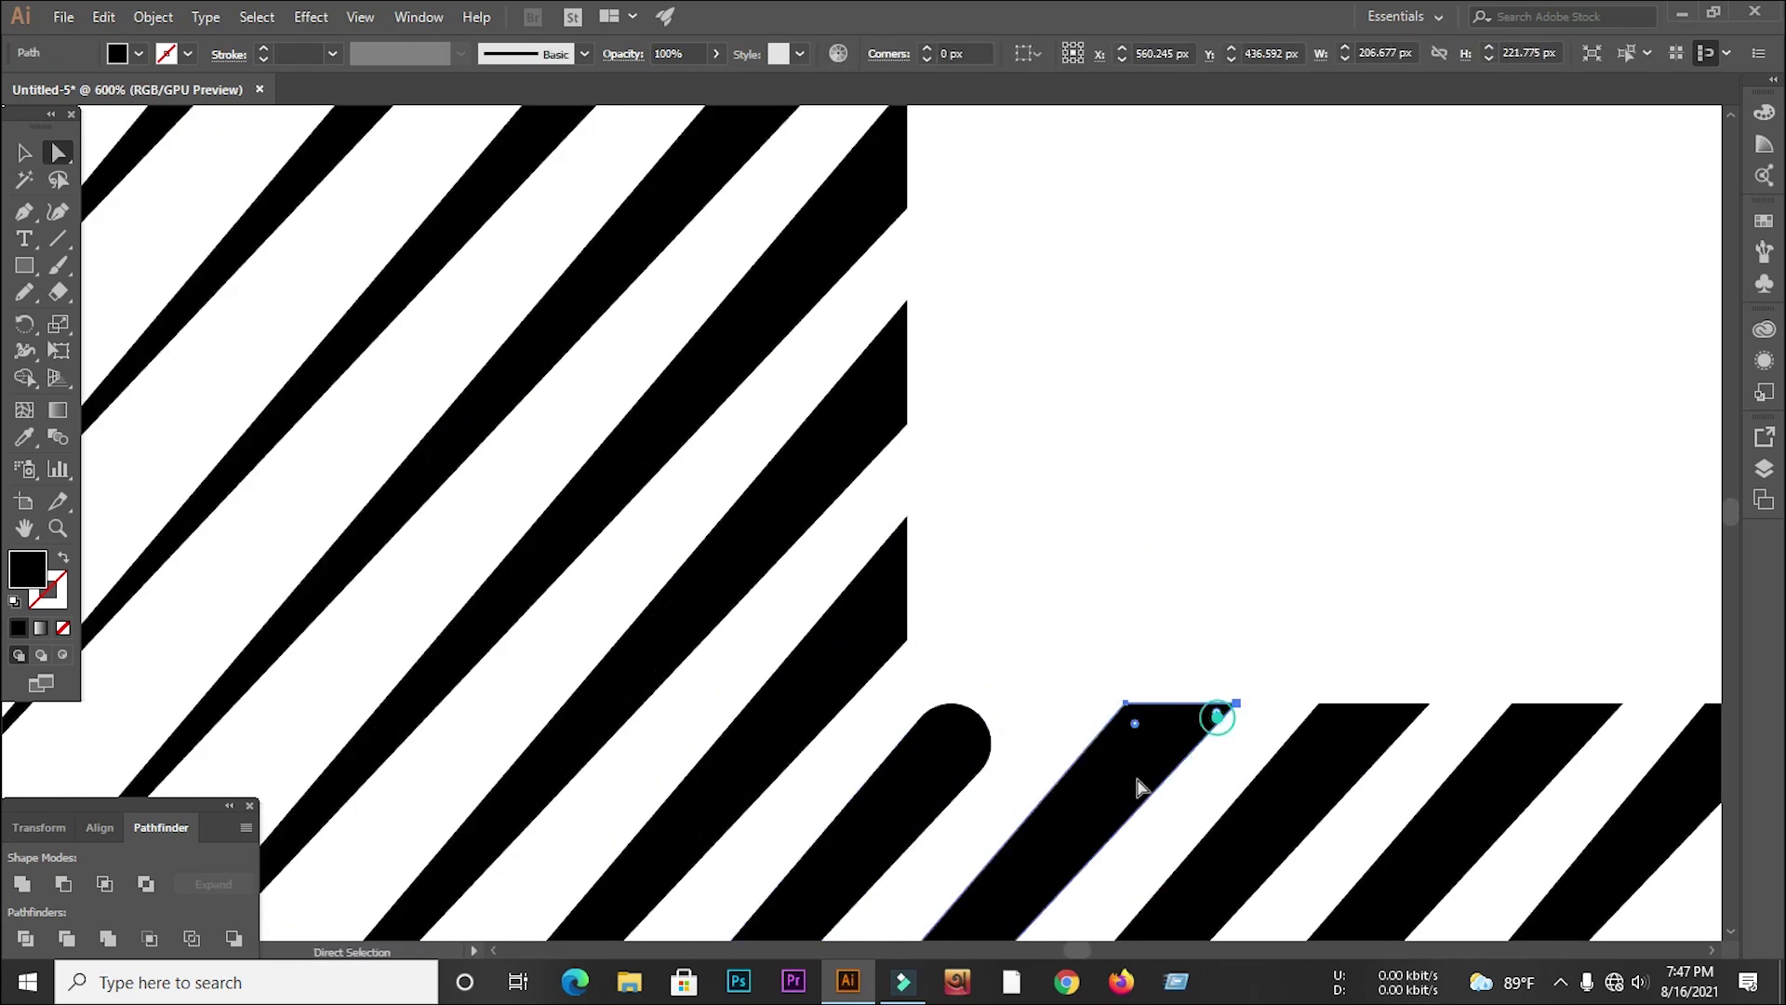
left_click(1326, 763)
left_click_drag(1411, 721, 1333, 783)
Round the top ends of the last two stripes along the crossbar's upper edge
key("ctrl+0")
scroll(1288, 745, "up", 5)
left_click(953, 671)
left_click_drag(1028, 642, 956, 678)
left_click(1143, 684)
left_click_drag(1220, 642, 1143, 687)
Fully round the top ends of the first two stripes along the left leg's top edge
scroll(1349, 603, "down", 5)
scroll(1056, 419, "up", 4)
left_click(967, 440)
left_click_drag(968, 441, 945, 470)
left_click(1115, 450)
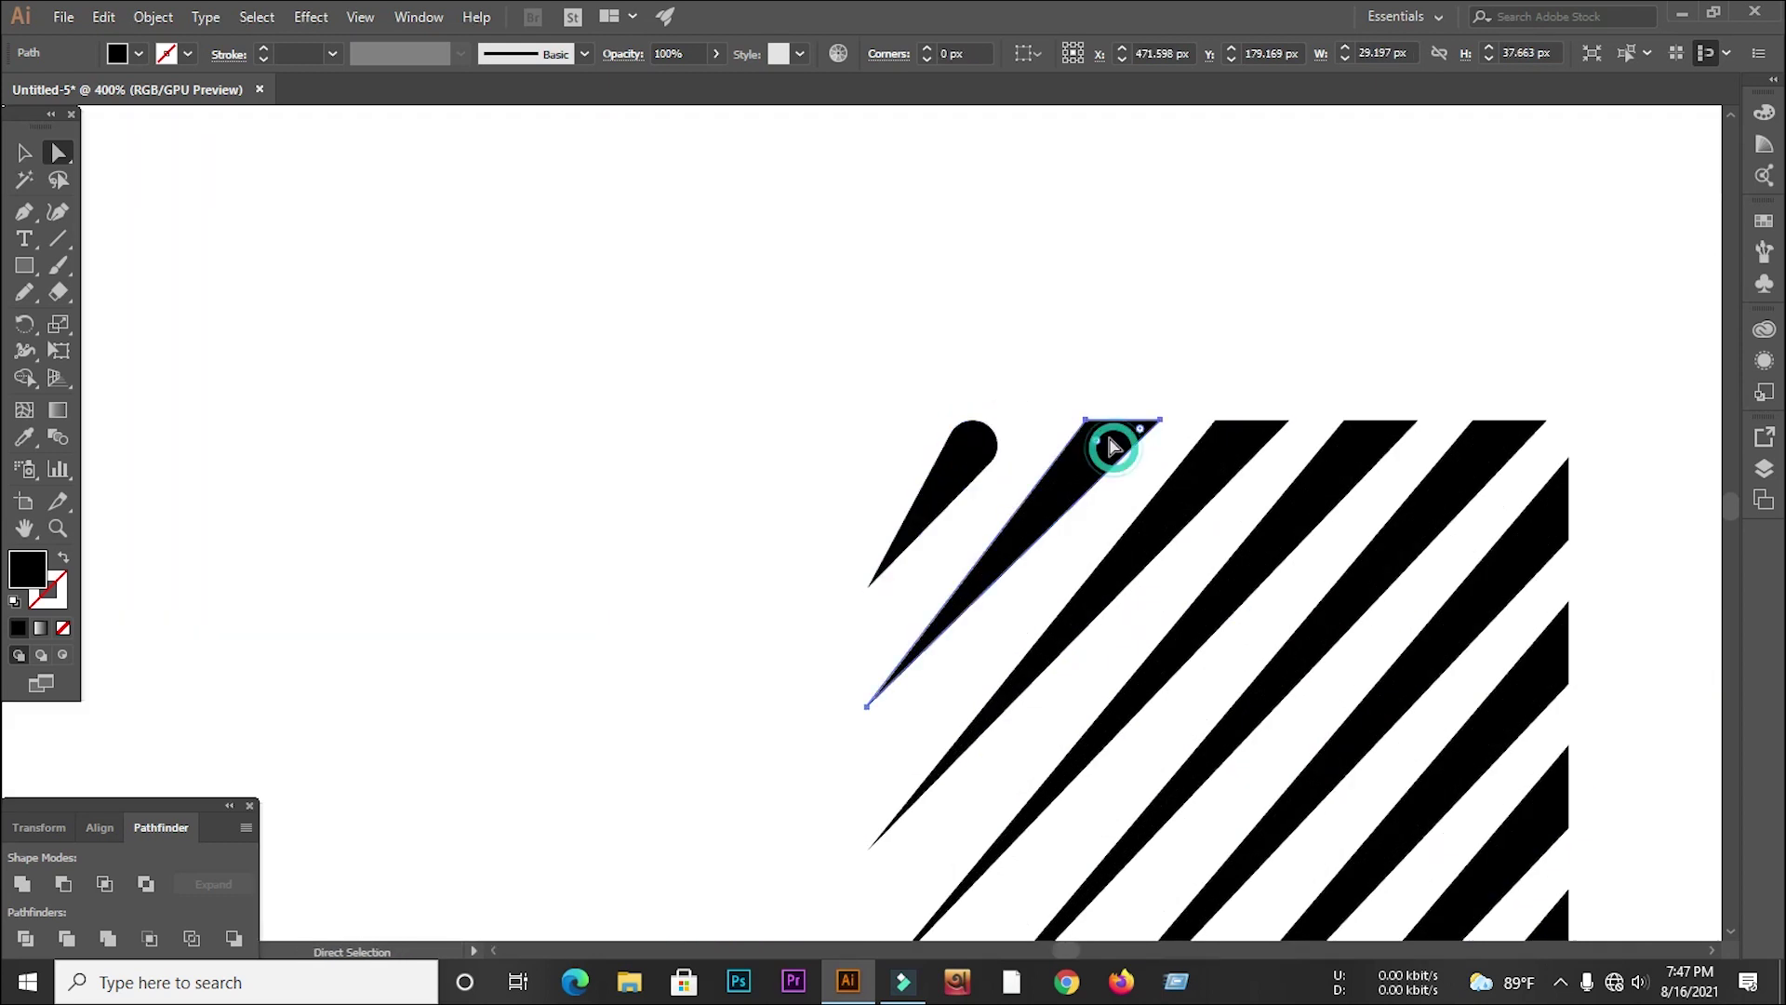
left_click_drag(1071, 514, 1065, 521)
Round the top ends of the remaining three stripes along the left leg's top edge
left_click(1237, 451)
left_click_drag(1267, 431, 1200, 507)
left_click(1352, 443)
left_click_drag(1396, 430, 1329, 507)
left_click(1463, 459)
left_click(1535, 536)
left_click_drag(1523, 430, 1311, 694)
key("ctrl+minus")
key("ctrl+minus")
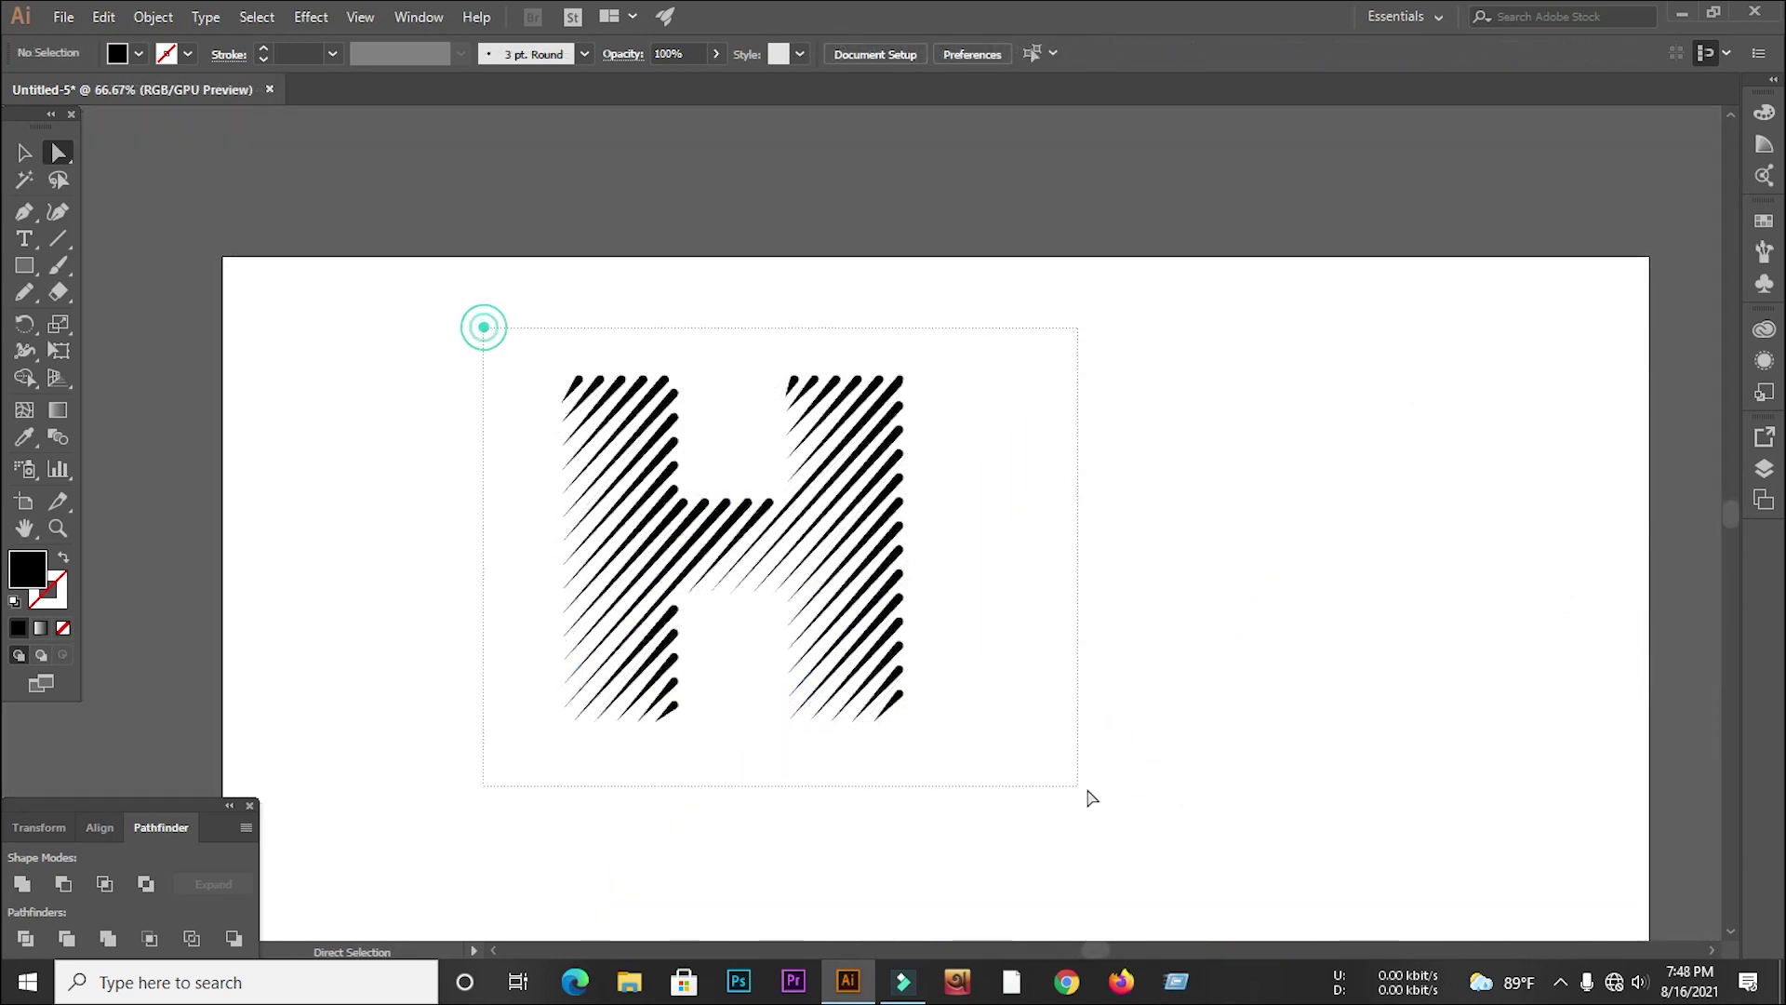
left_click_drag(1093, 798, 1014, 655)
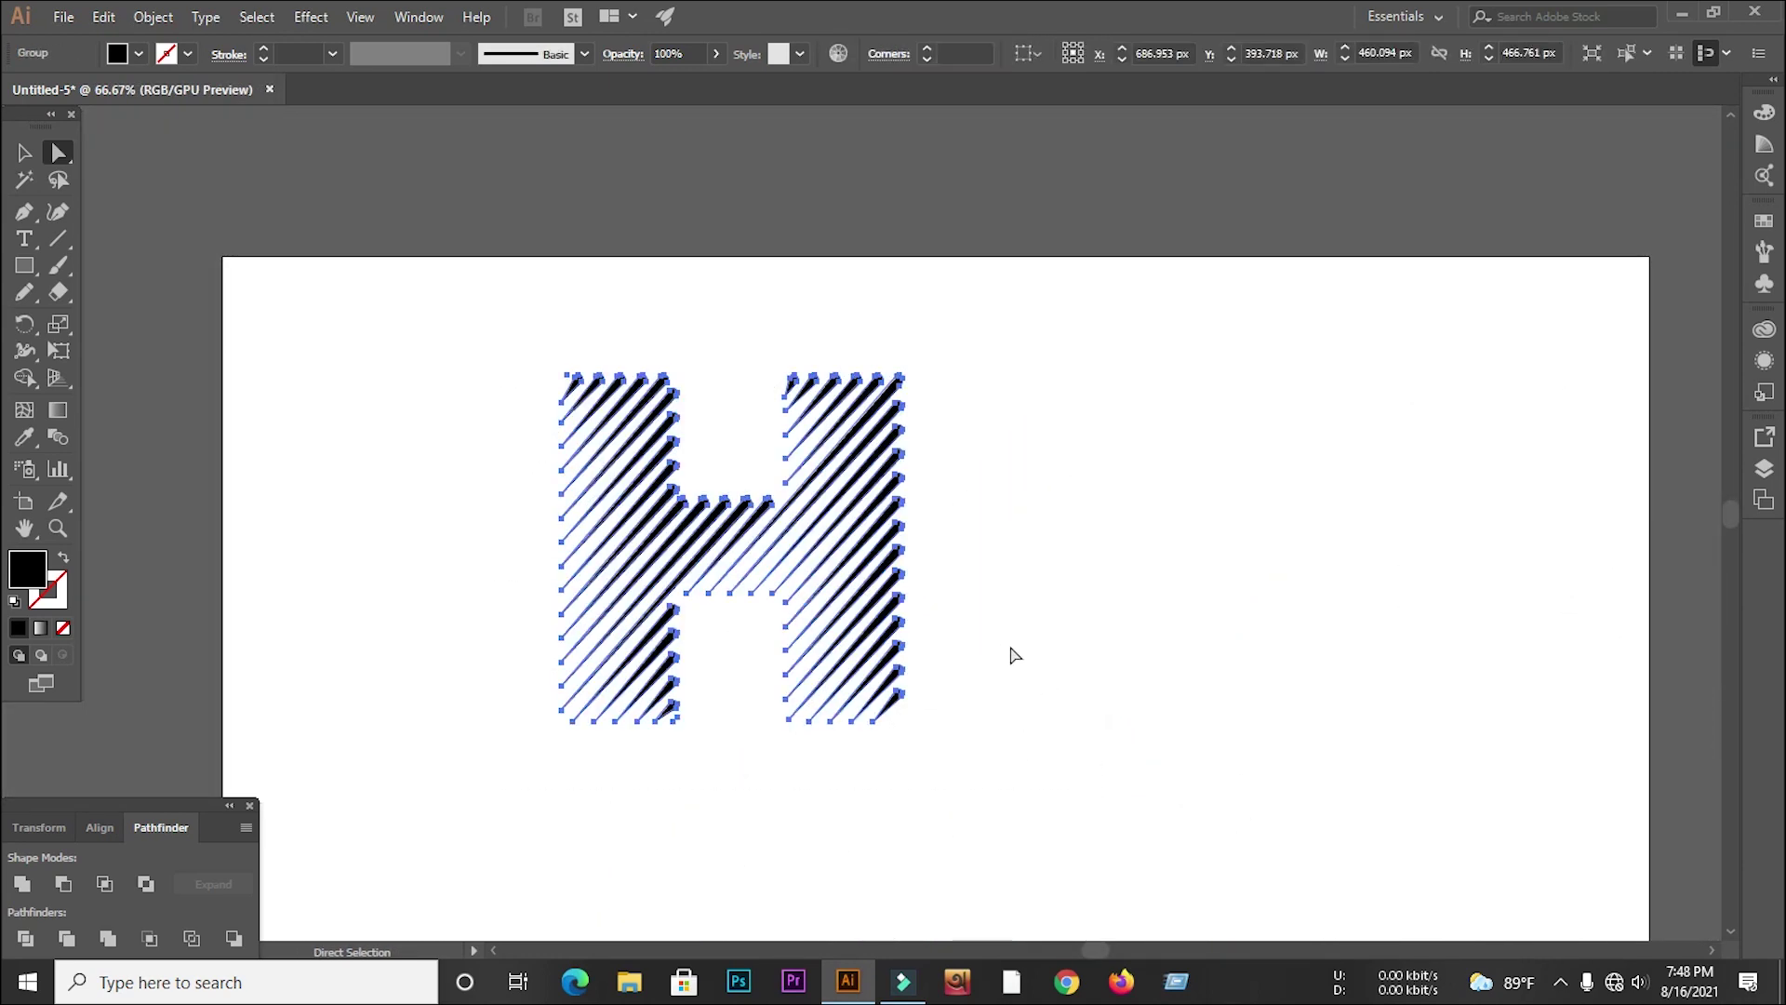
right_click(853, 550)
left_click(1253, 523)
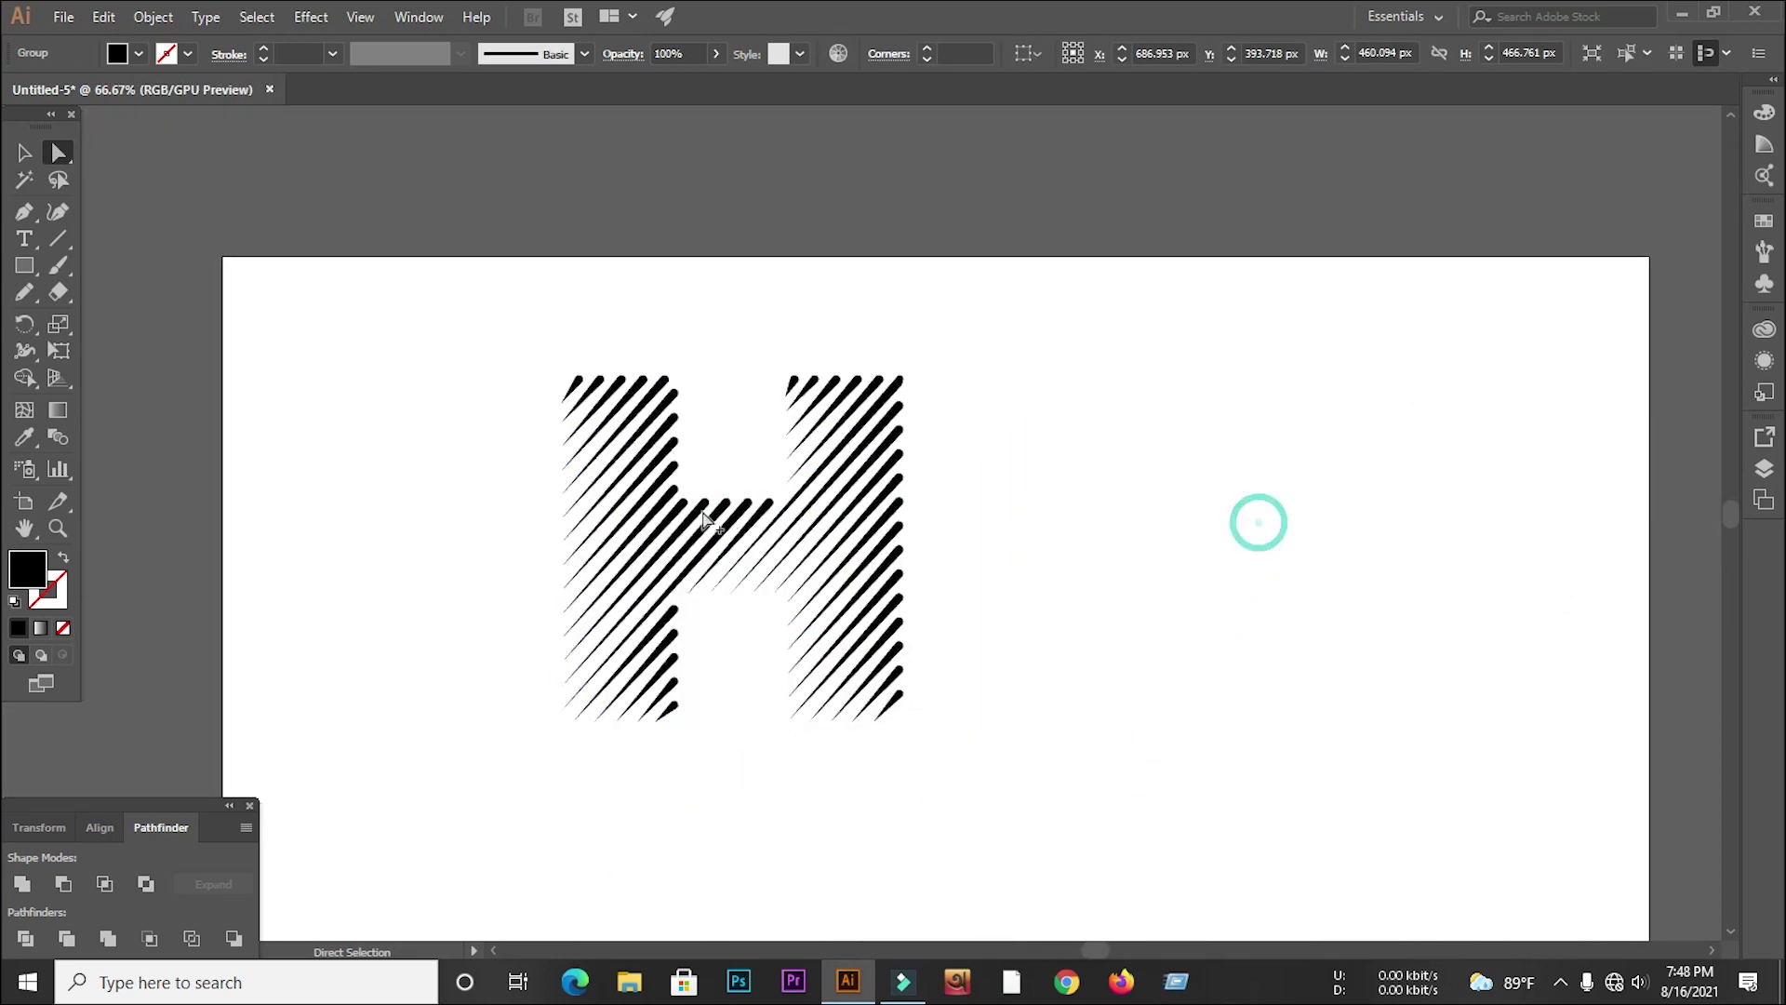
scroll(712, 530, "down", 1)
left_click(709, 523)
left_click(582, 416)
Select the whole striped H and move it to the middle of the artboard
left_click_drag(550, 363, 1033, 754)
left_click(25, 152)
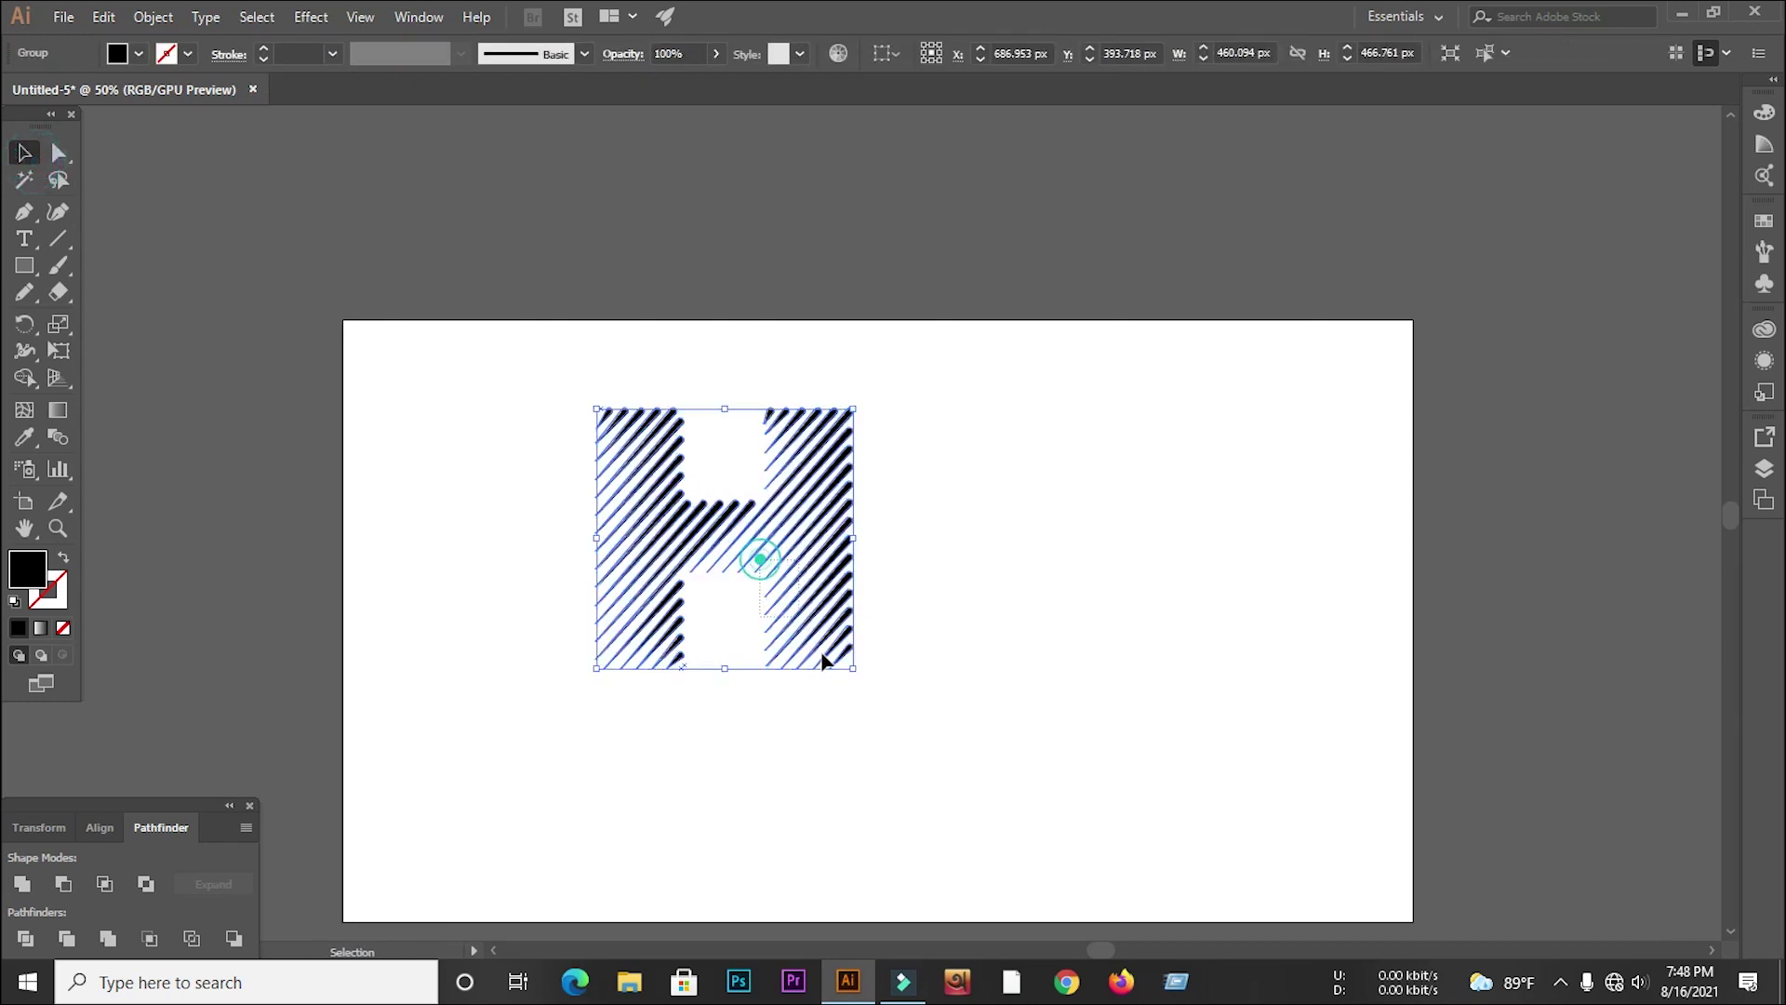
left_click_drag(735, 508, 979, 721)
left_click(1136, 644)
scroll(1129, 584, "down", 4)
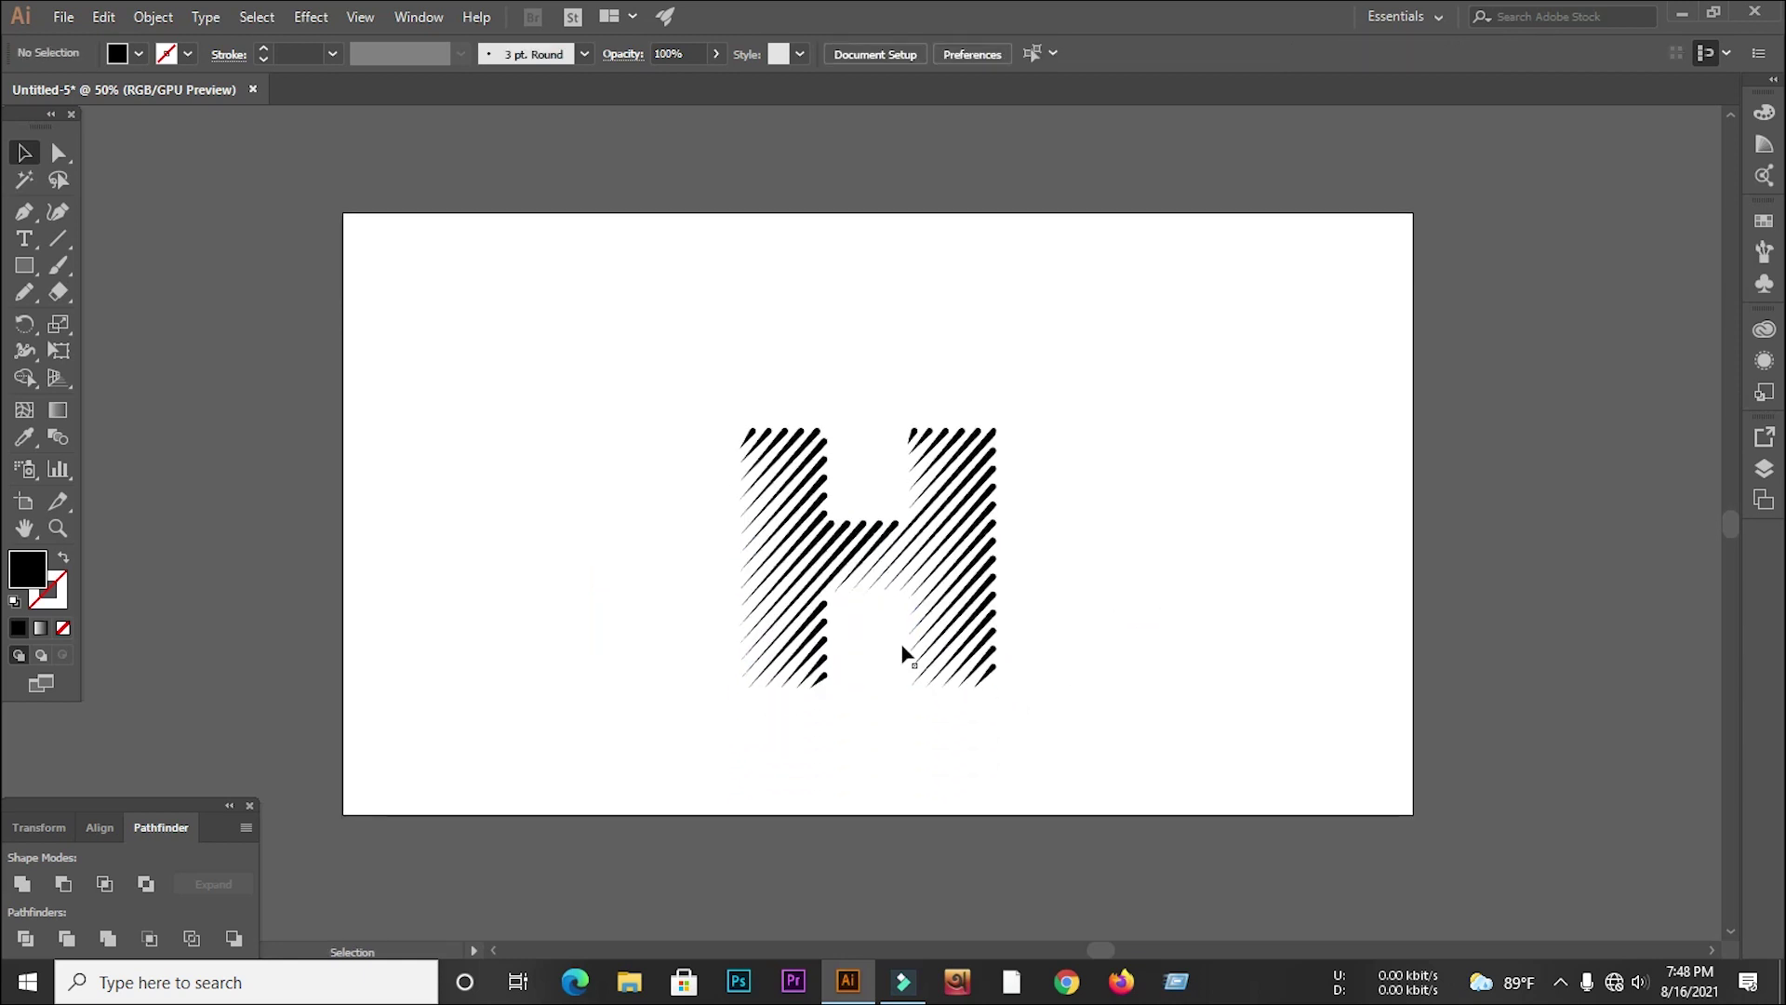
Change the fill of the whole striped H to orange-red F95023
scroll(810, 523, "up", 2)
left_click_drag(1101, 812, 1339, 888)
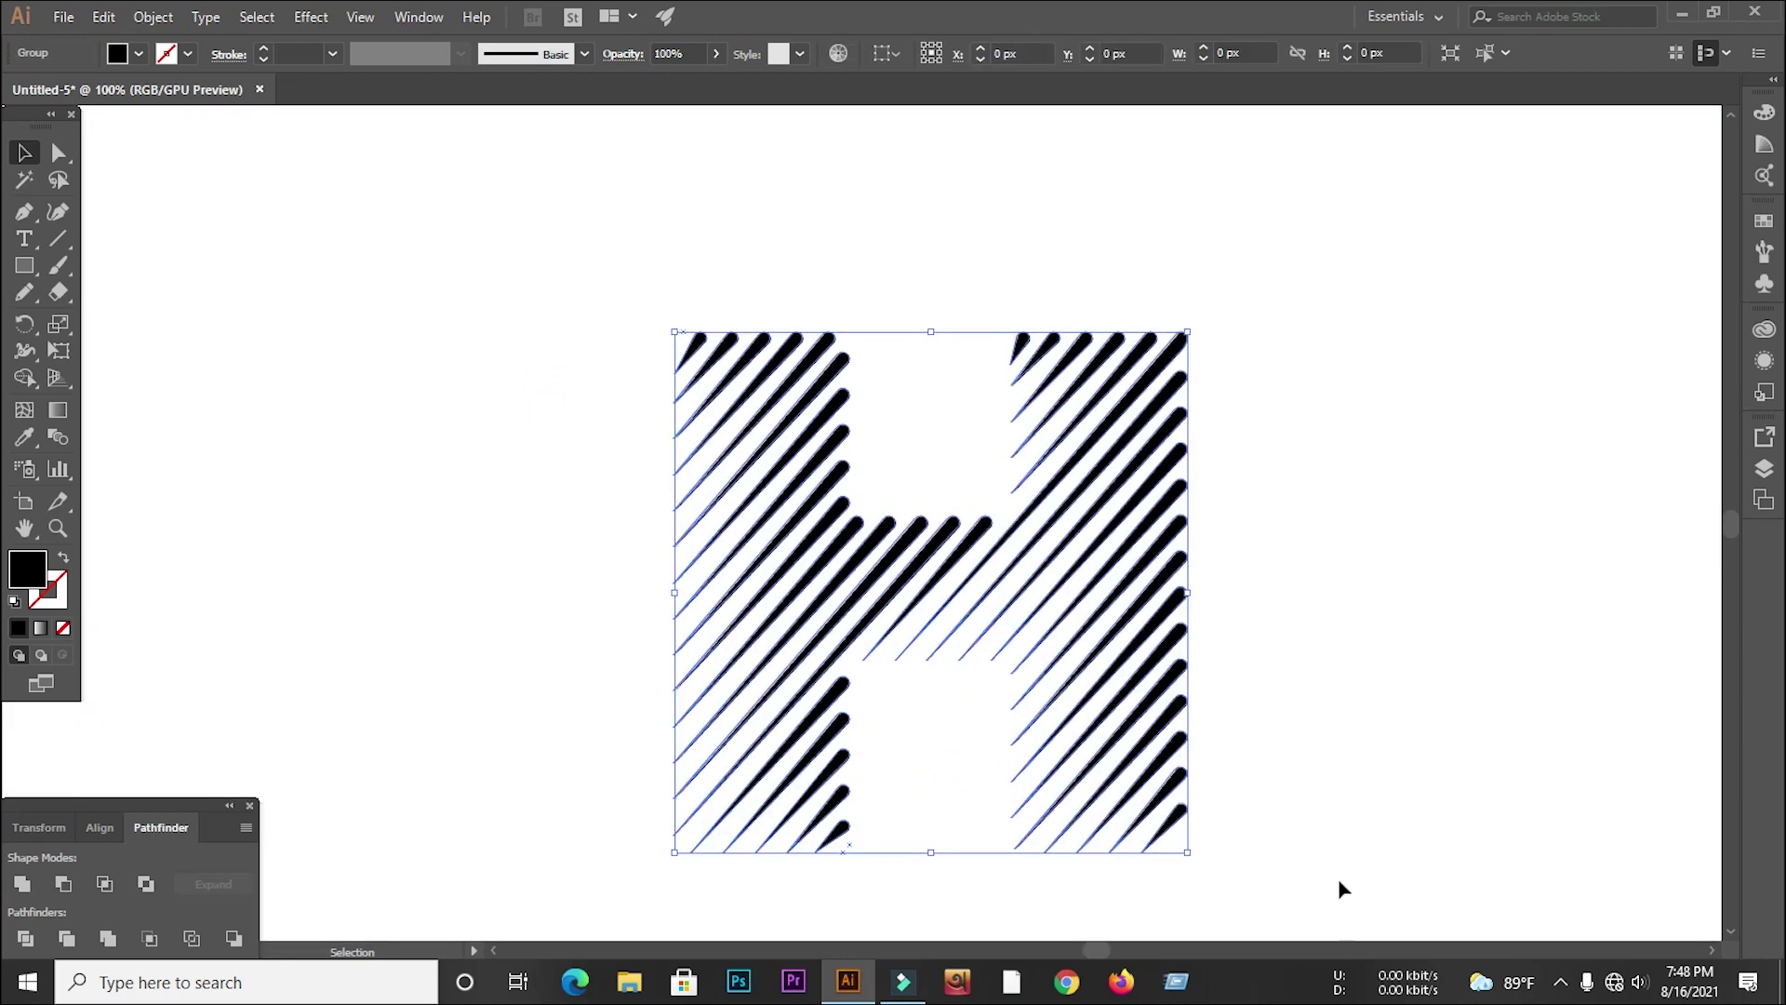
double_click(28, 567)
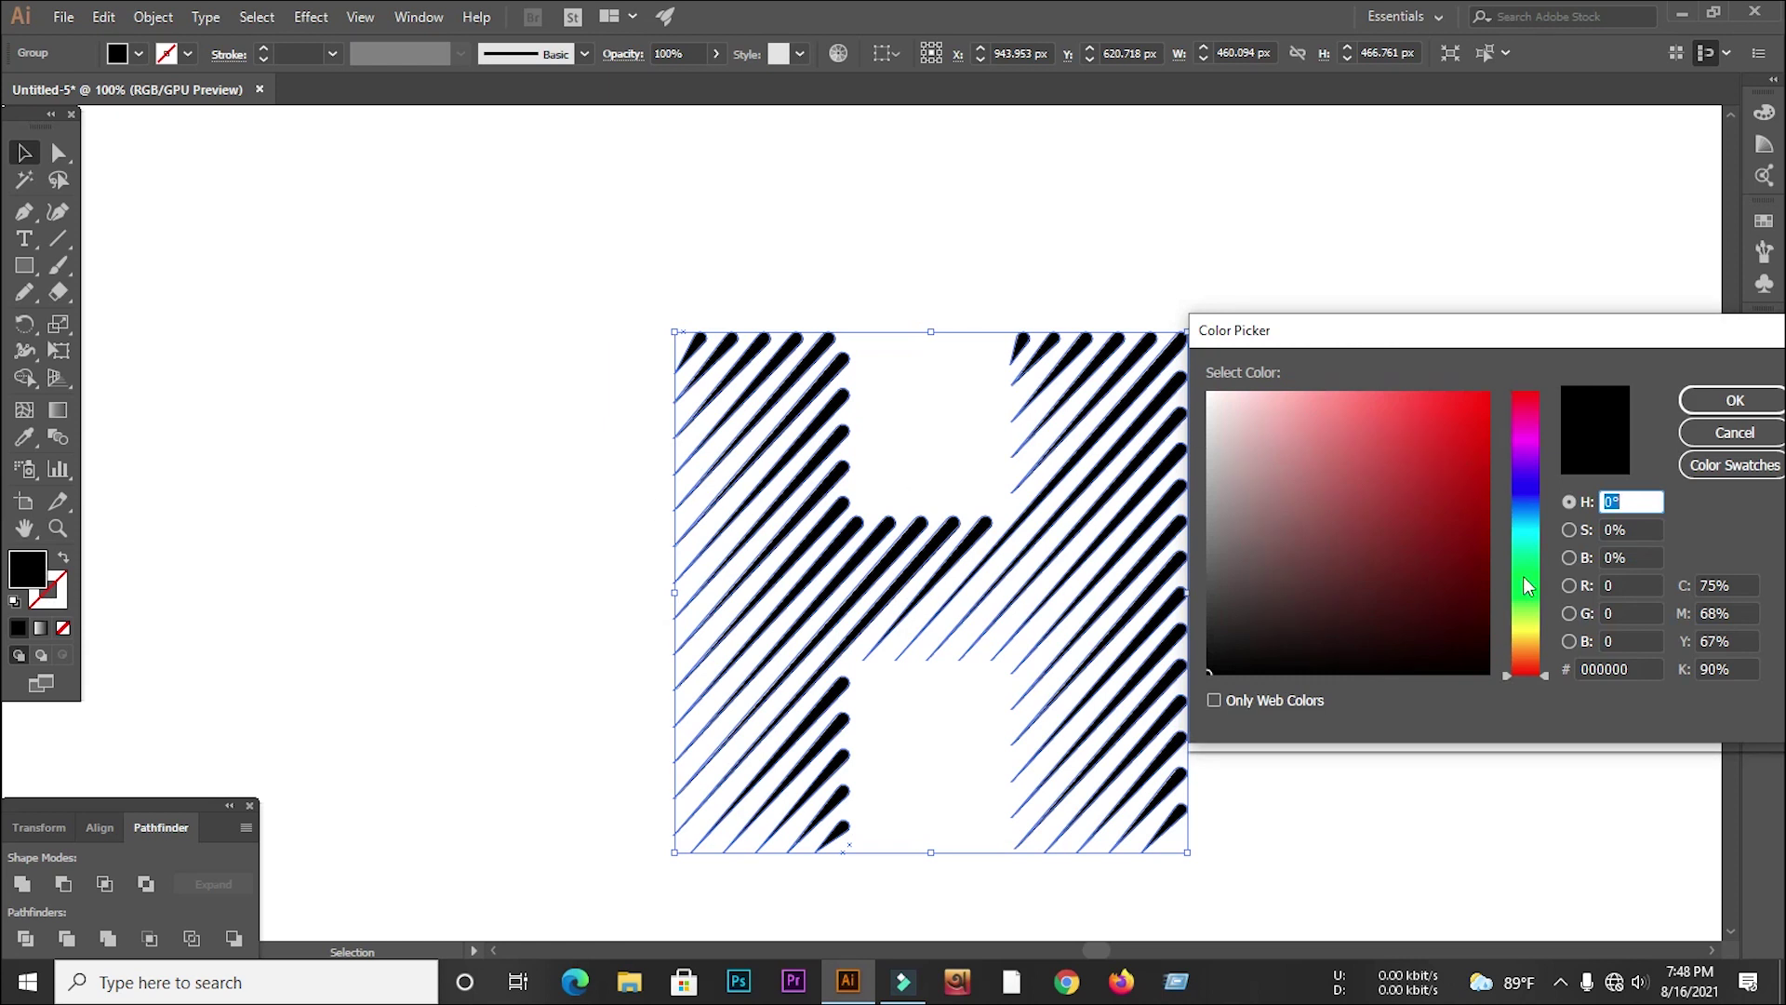
left_click_drag(1526, 584, 1535, 667)
left_click_drag(1465, 423, 1412, 376)
left_click_drag(1524, 633, 1528, 666)
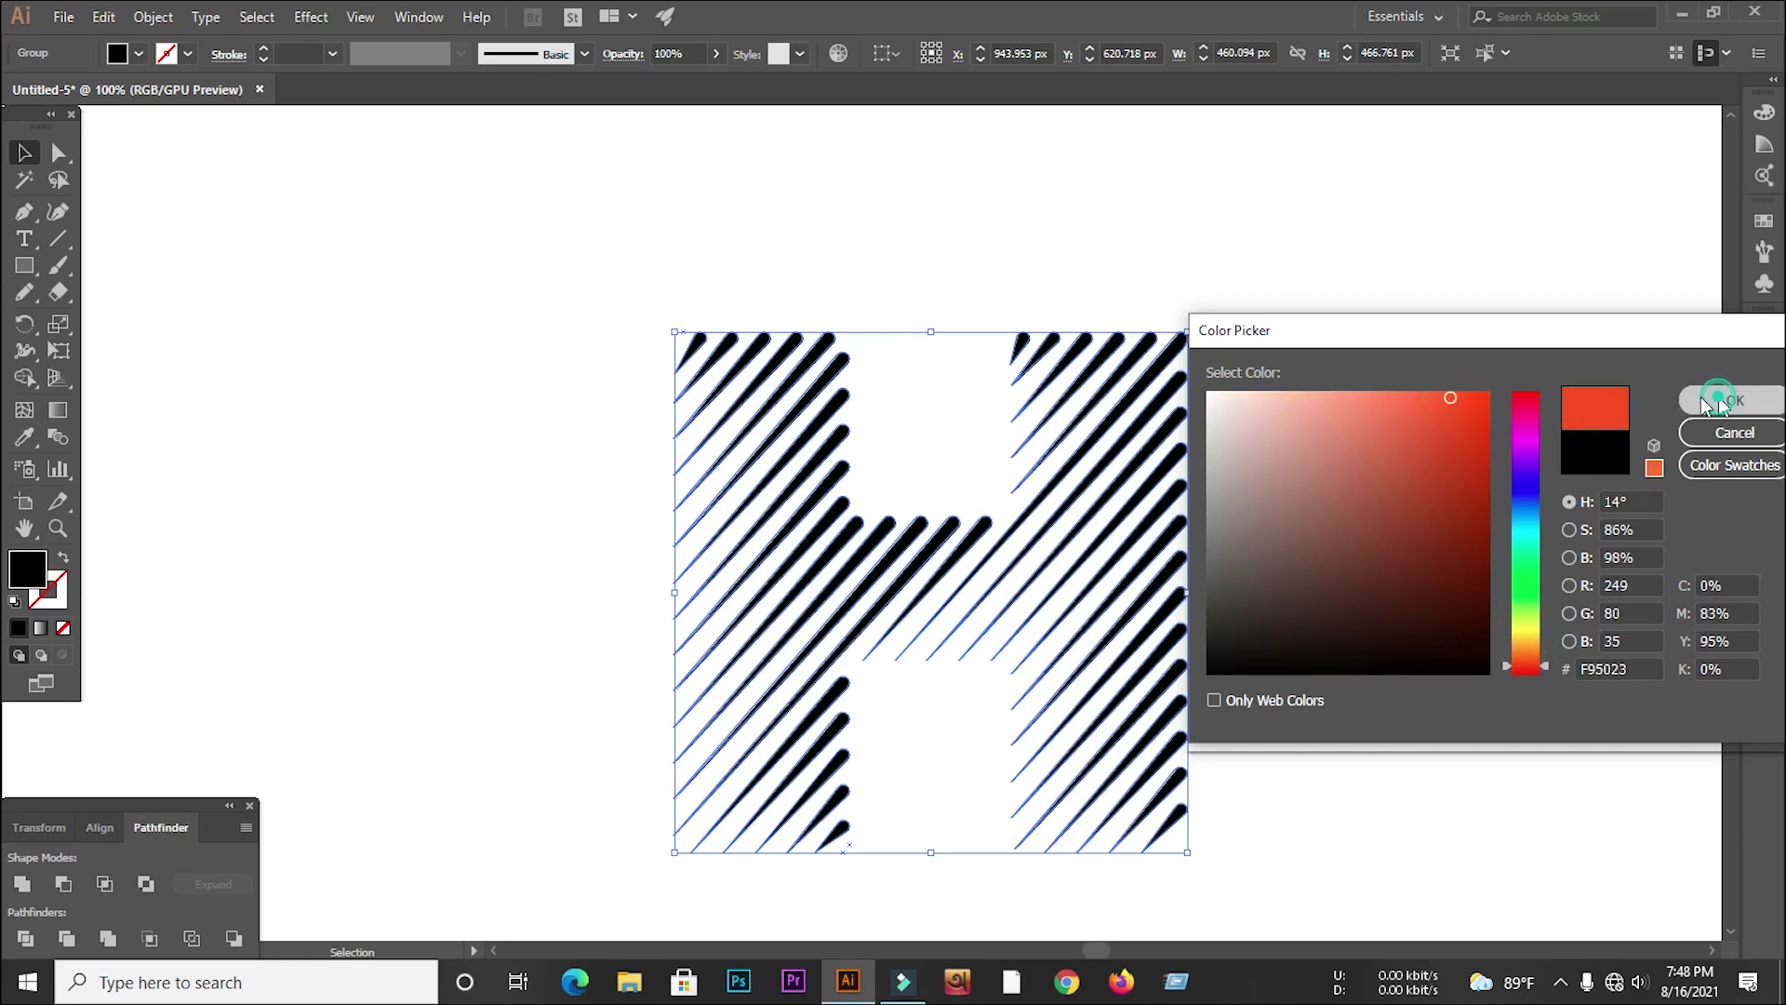
left_click(1735, 400)
left_click(1335, 332)
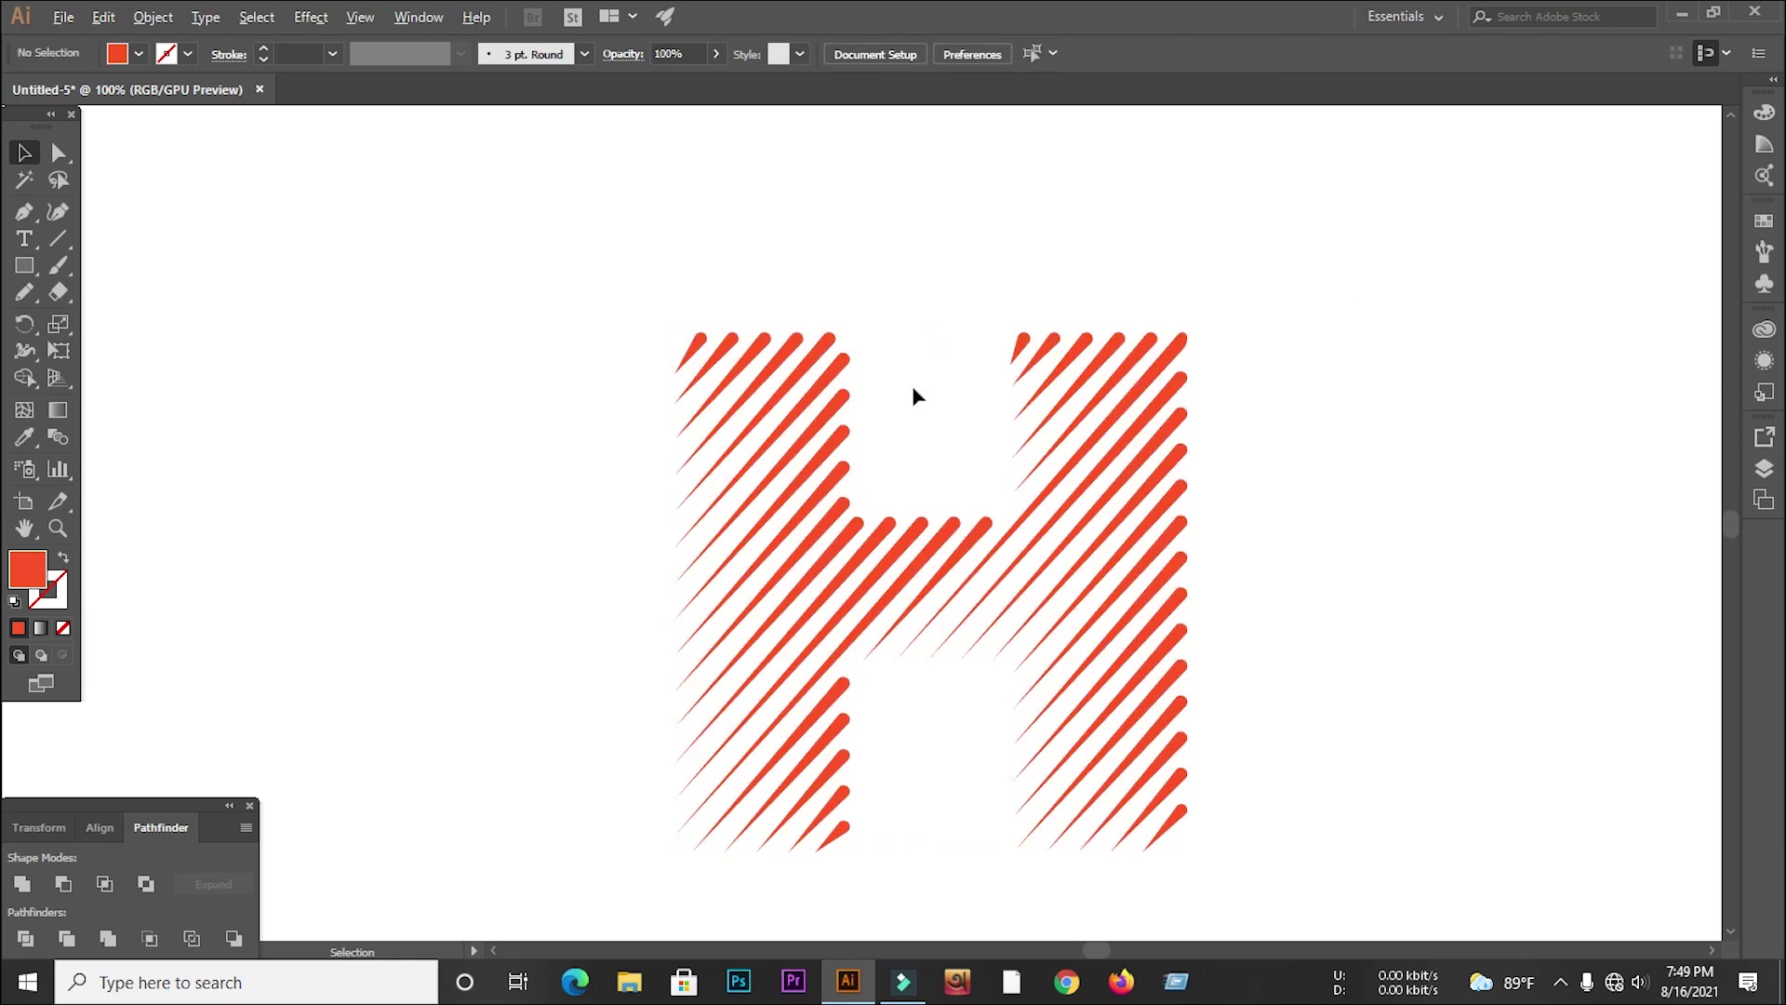
Select the whole orange-red H and shift it slightly up and left on the artboard
scroll(912, 385, "down", 1)
left_click_drag(609, 319, 1044, 670)
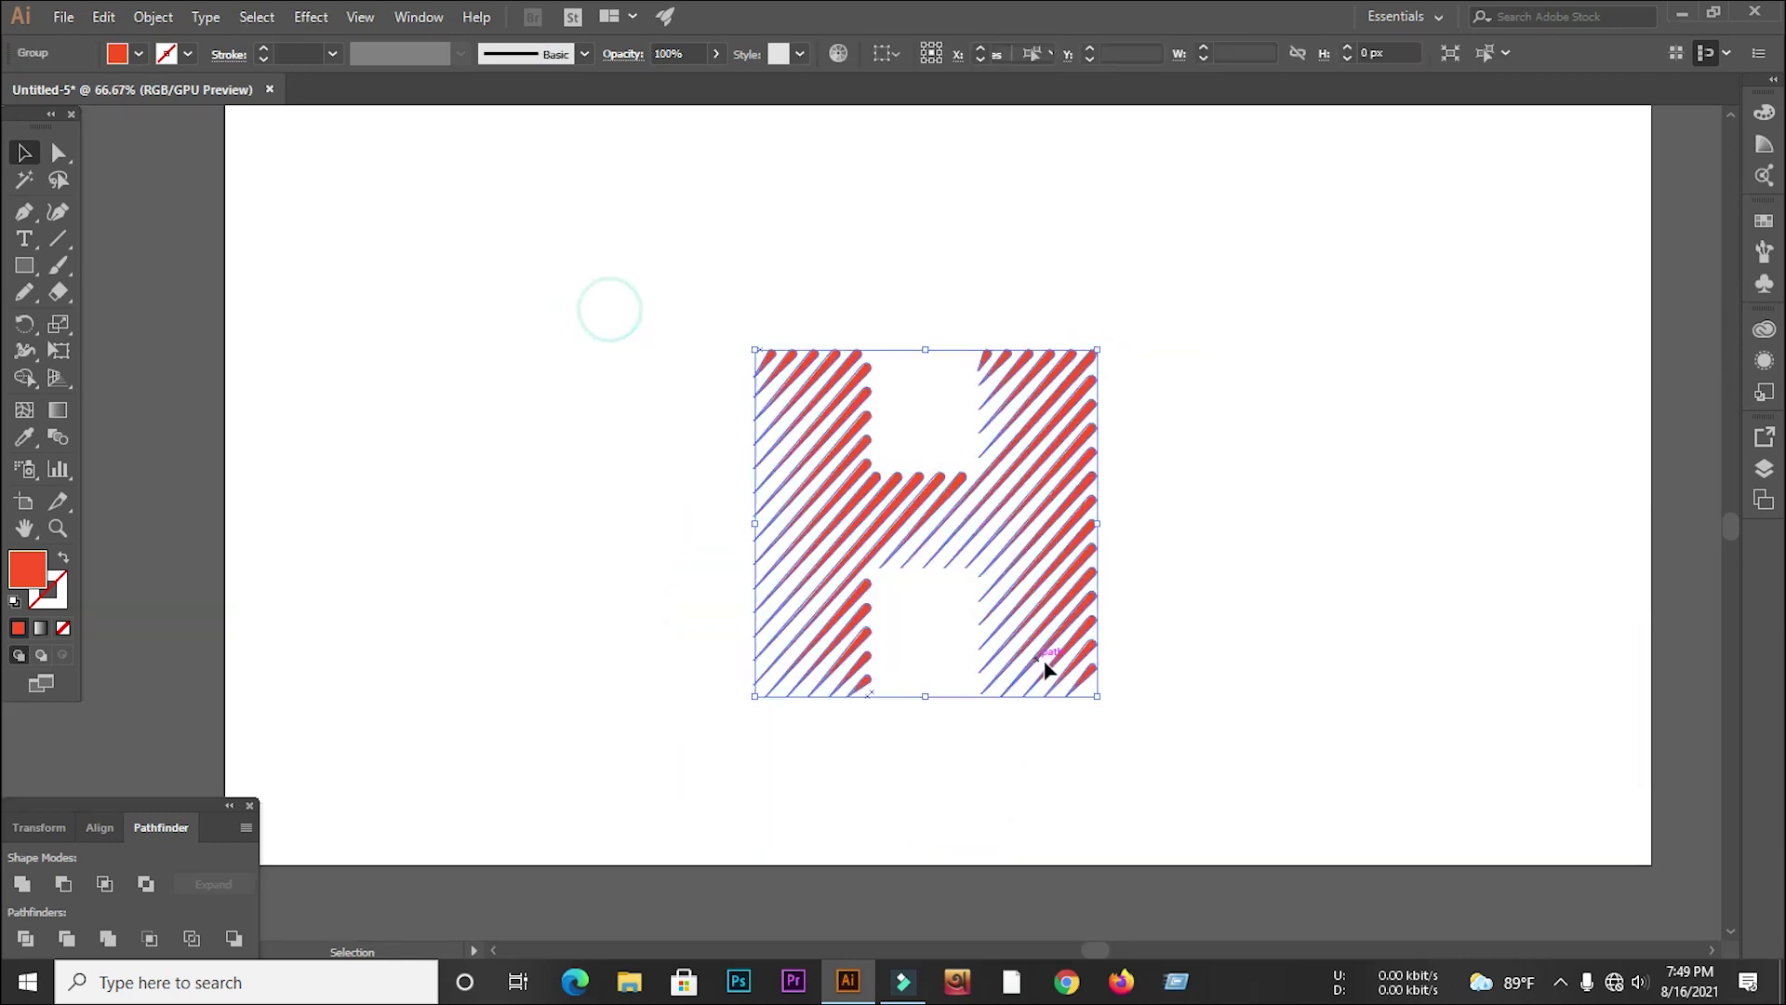
right_click(1053, 588)
left_click(1192, 478)
left_click(1077, 498)
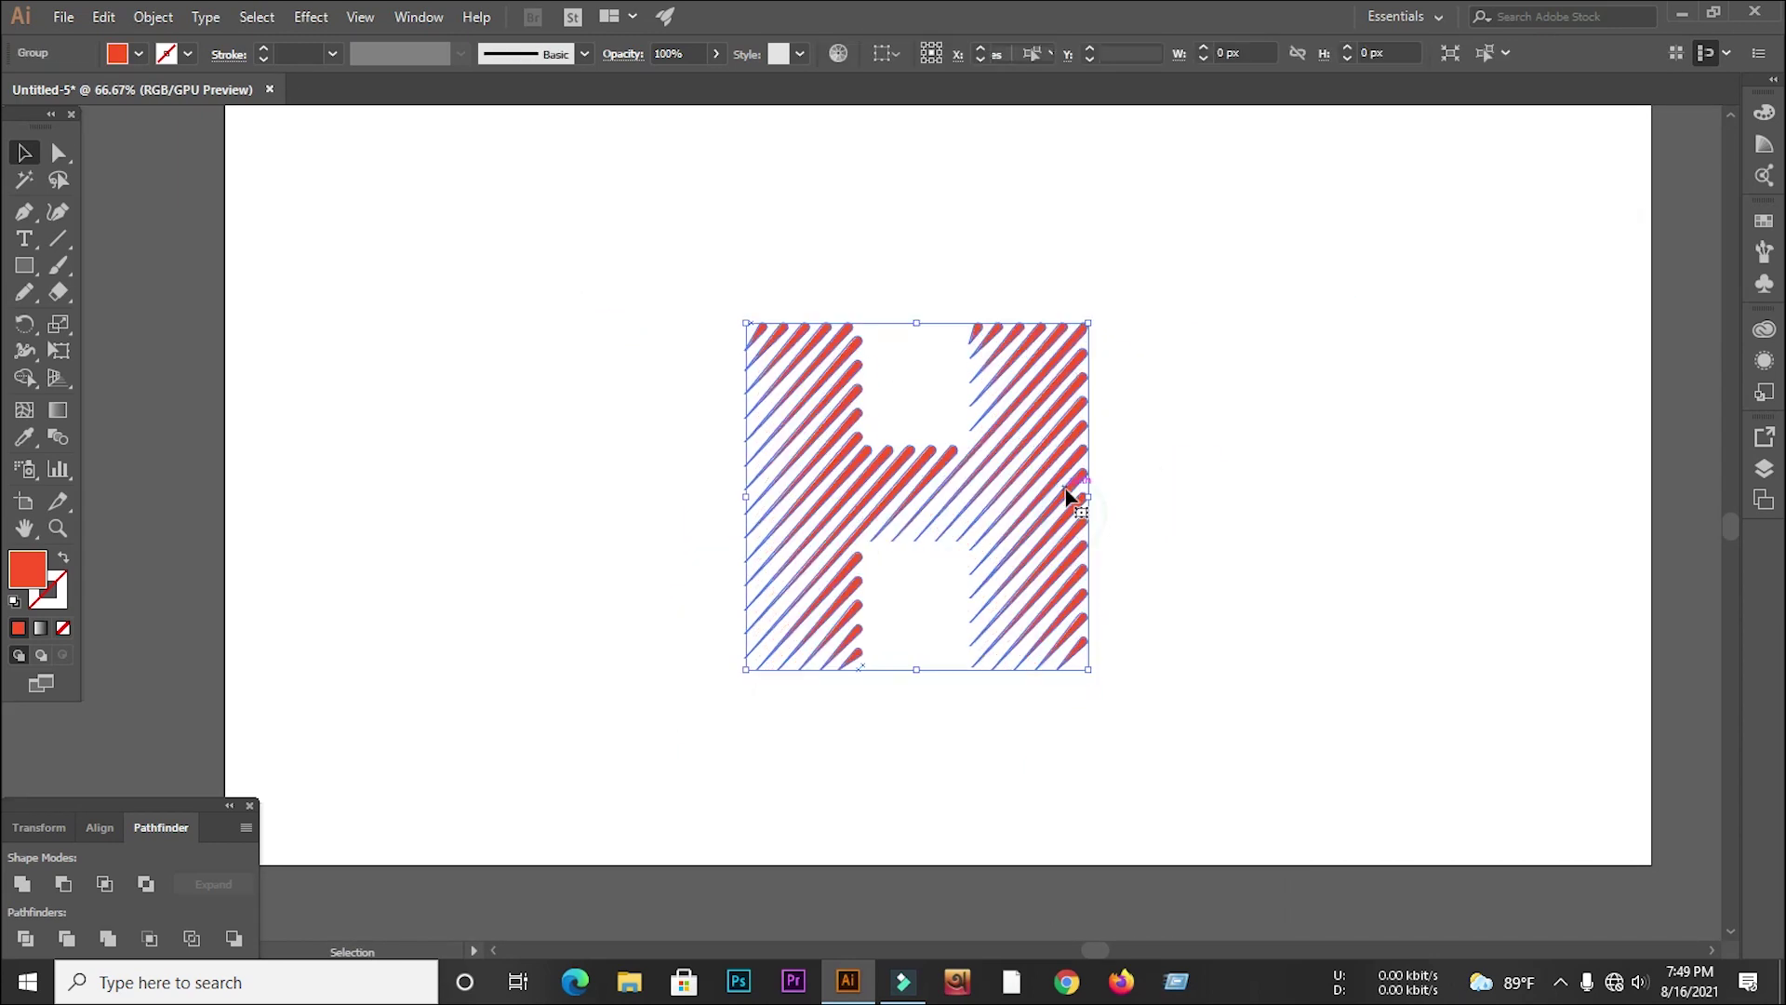
left_click(1184, 471)
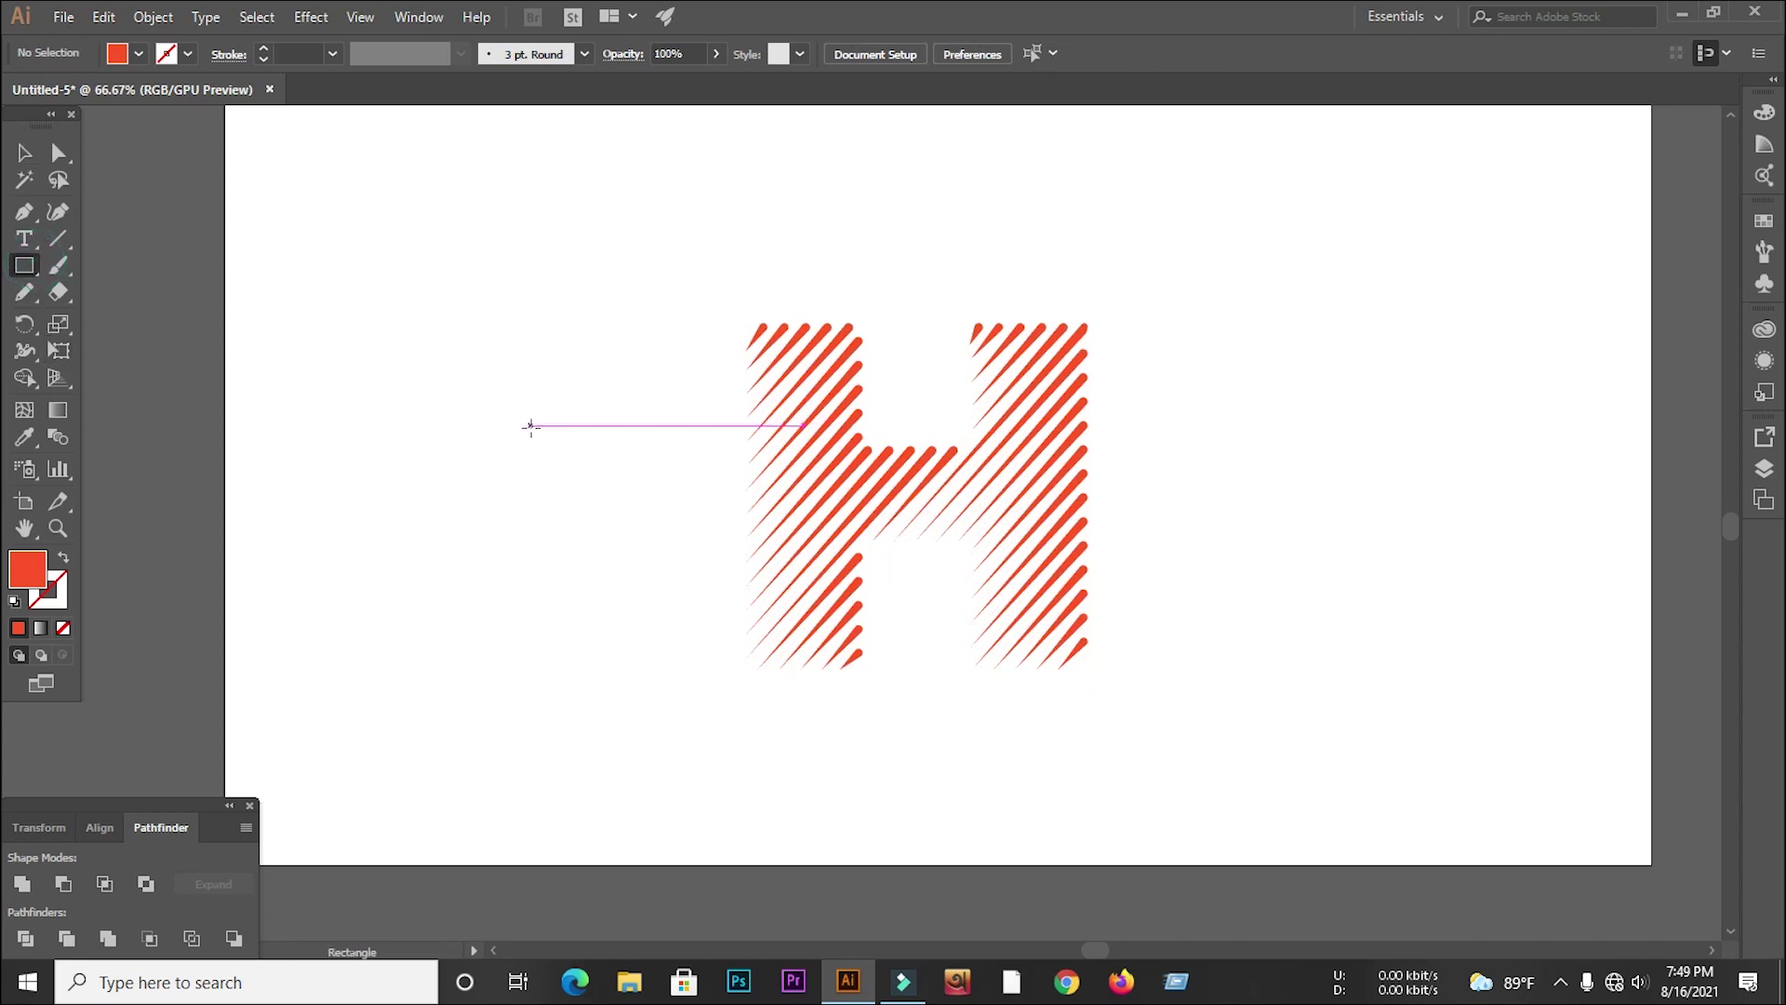
Draw a rectangle of about 1950 × 1102 px covering the whole artboard and send it behind the striped H
scroll(528, 427, "down", 1)
mouse_move(296, 147)
left_mouse_down()
mouse_move(1224, 749)
mouse_move(1355, 785)
mouse_move(1384, 760)
left_mouse_up()
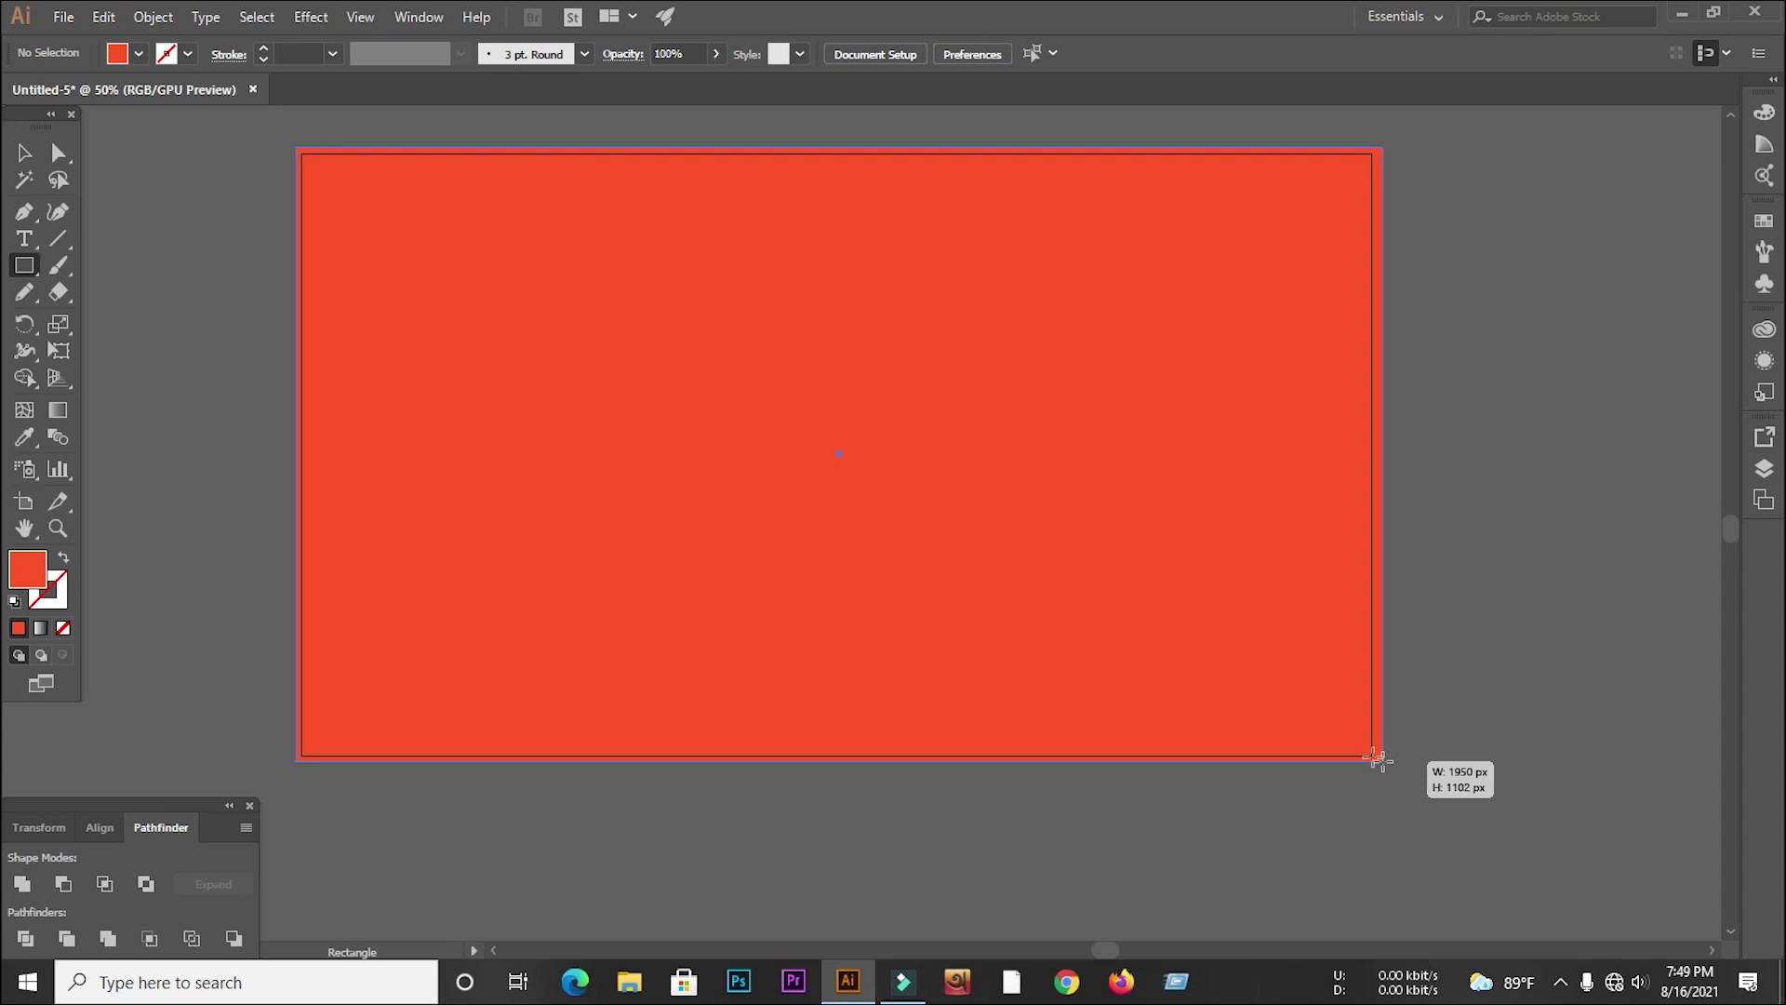
left_click(24, 156)
right_click(590, 337)
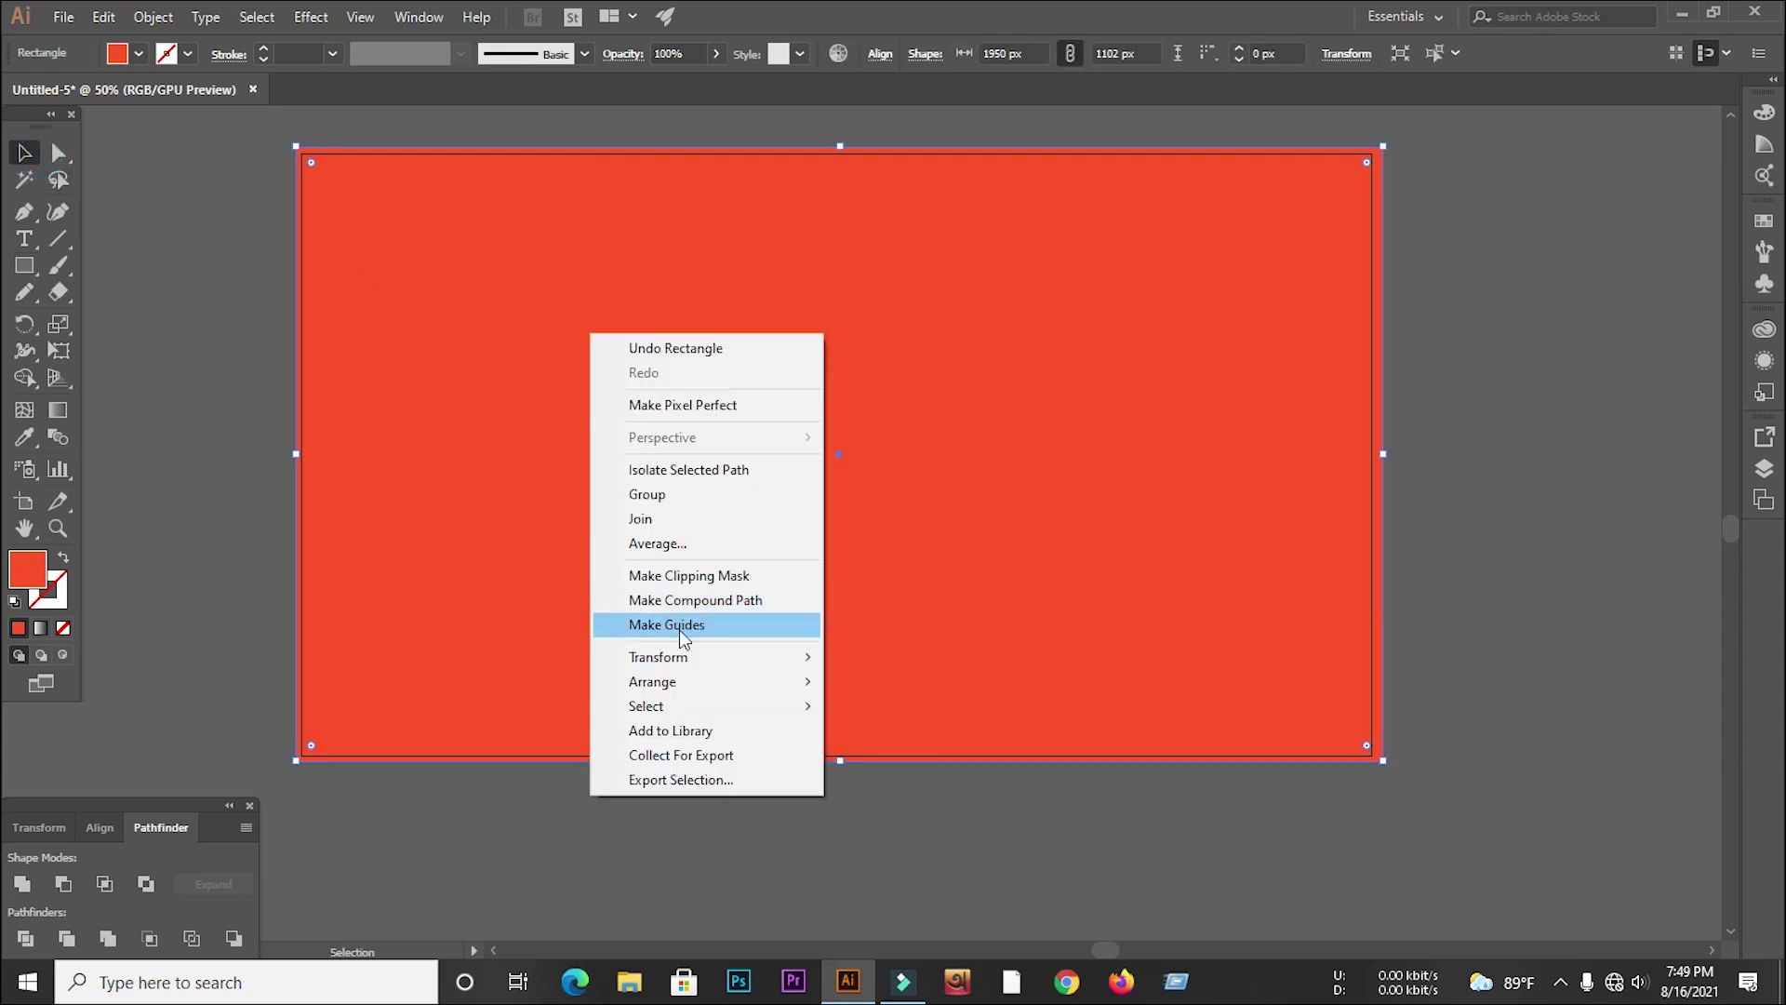
left_click(677, 683)
left_click(882, 755)
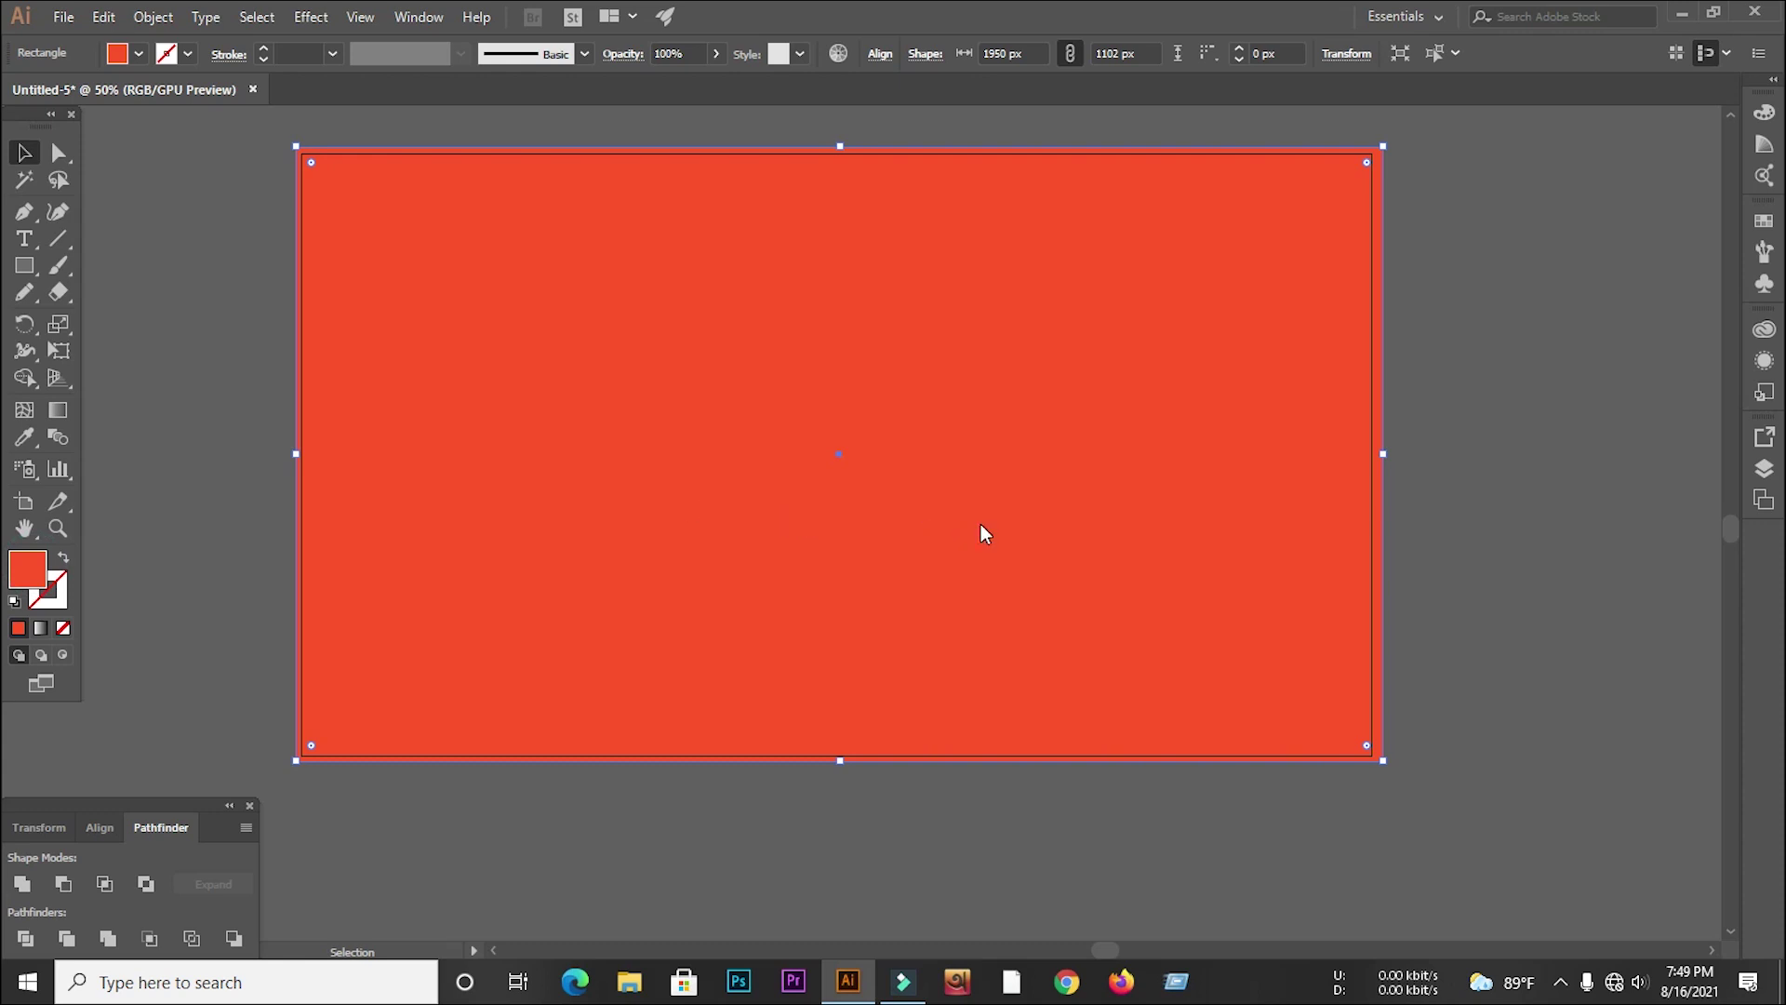
Change the background rectangle's fill to black 000000 and deselect it
left_click_drag(1222, 635, 1212, 692)
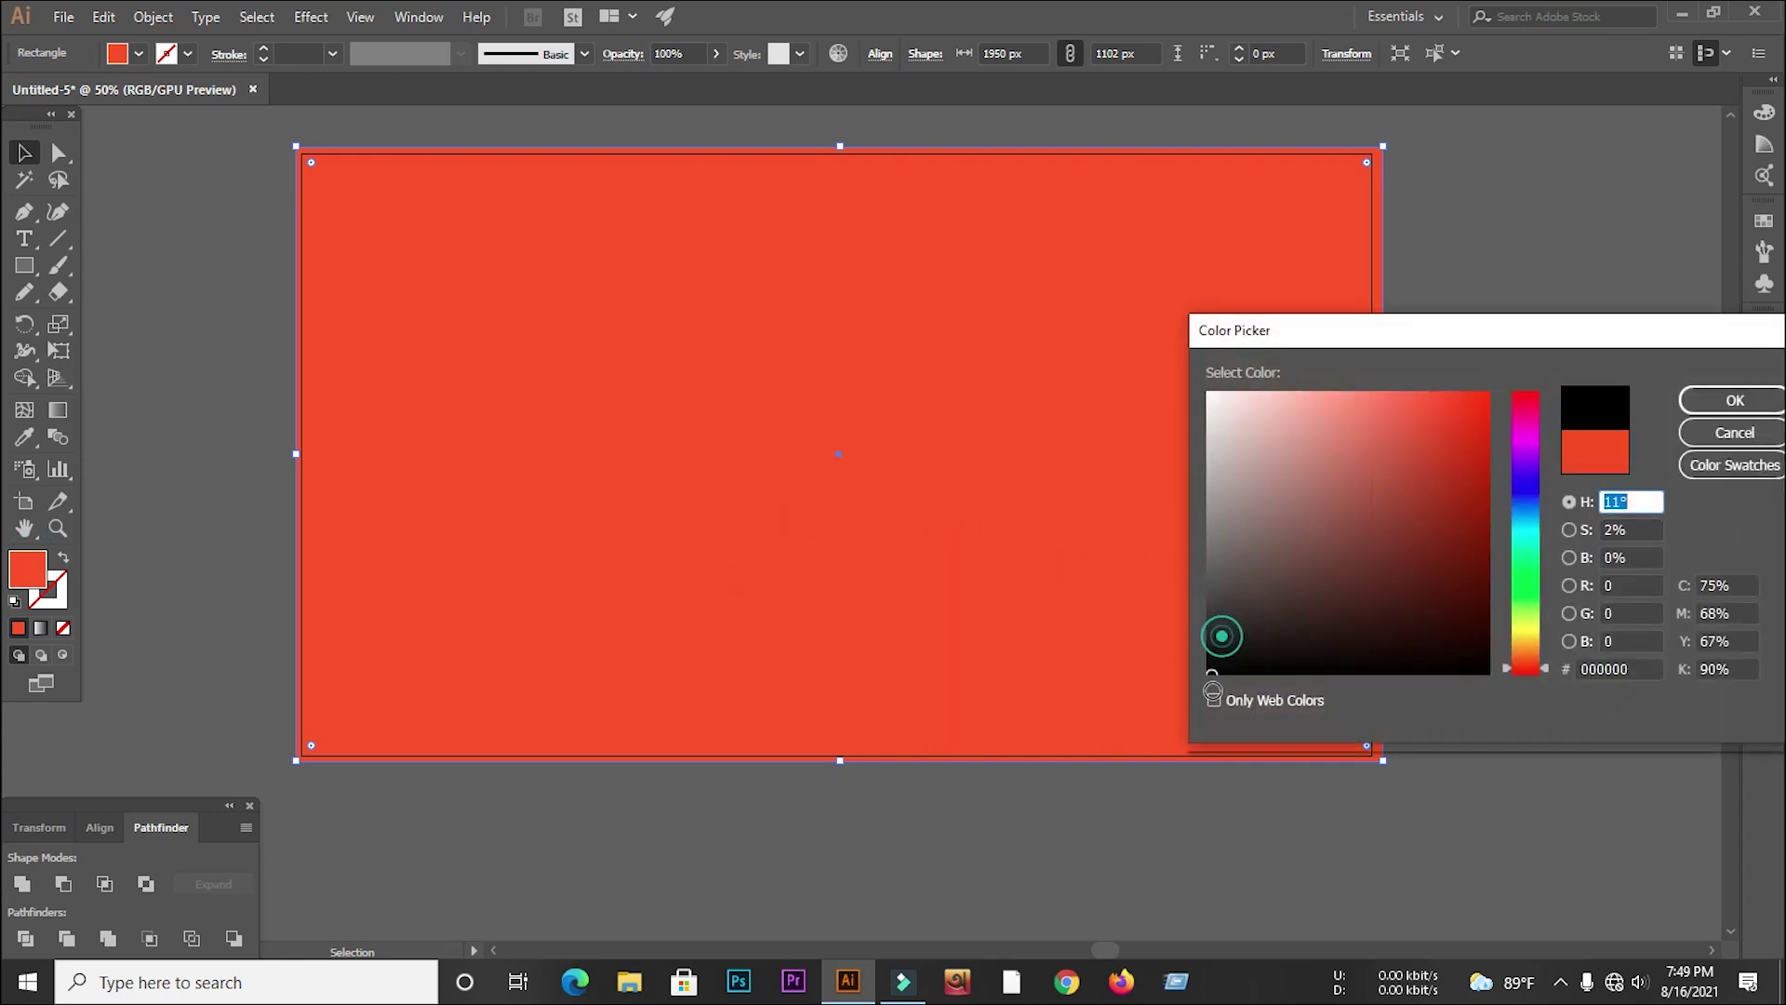
left_click(1695, 400)
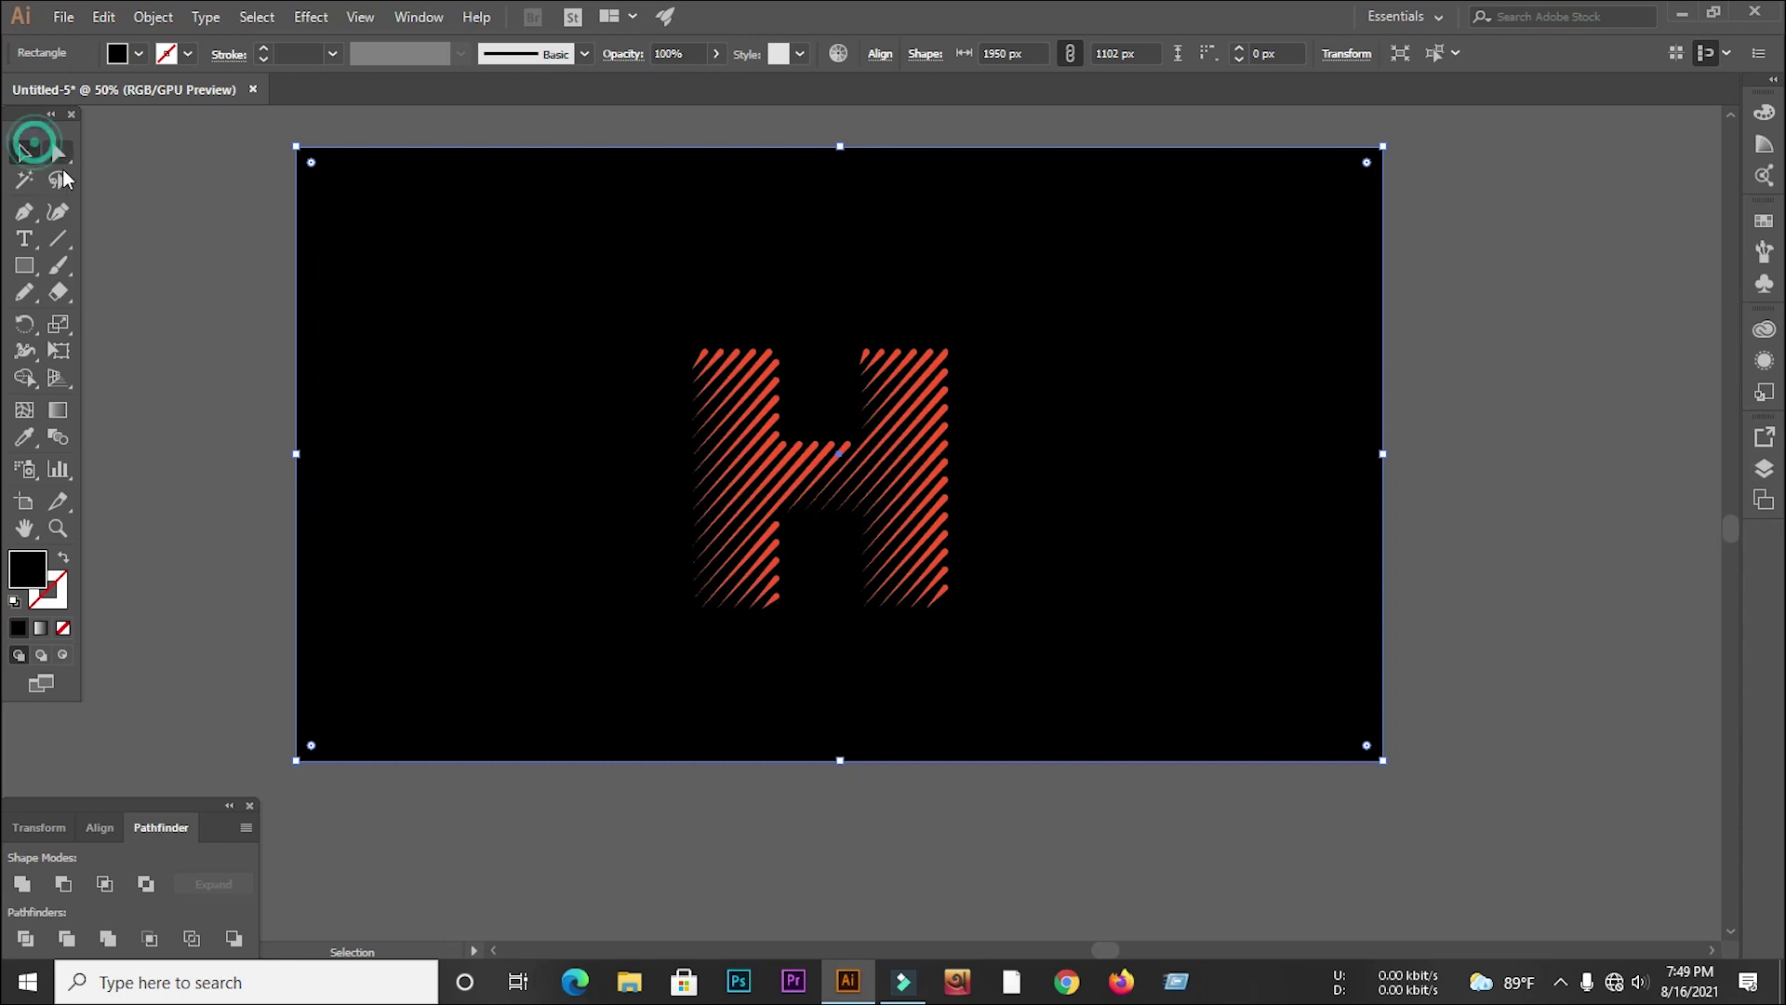
left_click(125, 256)
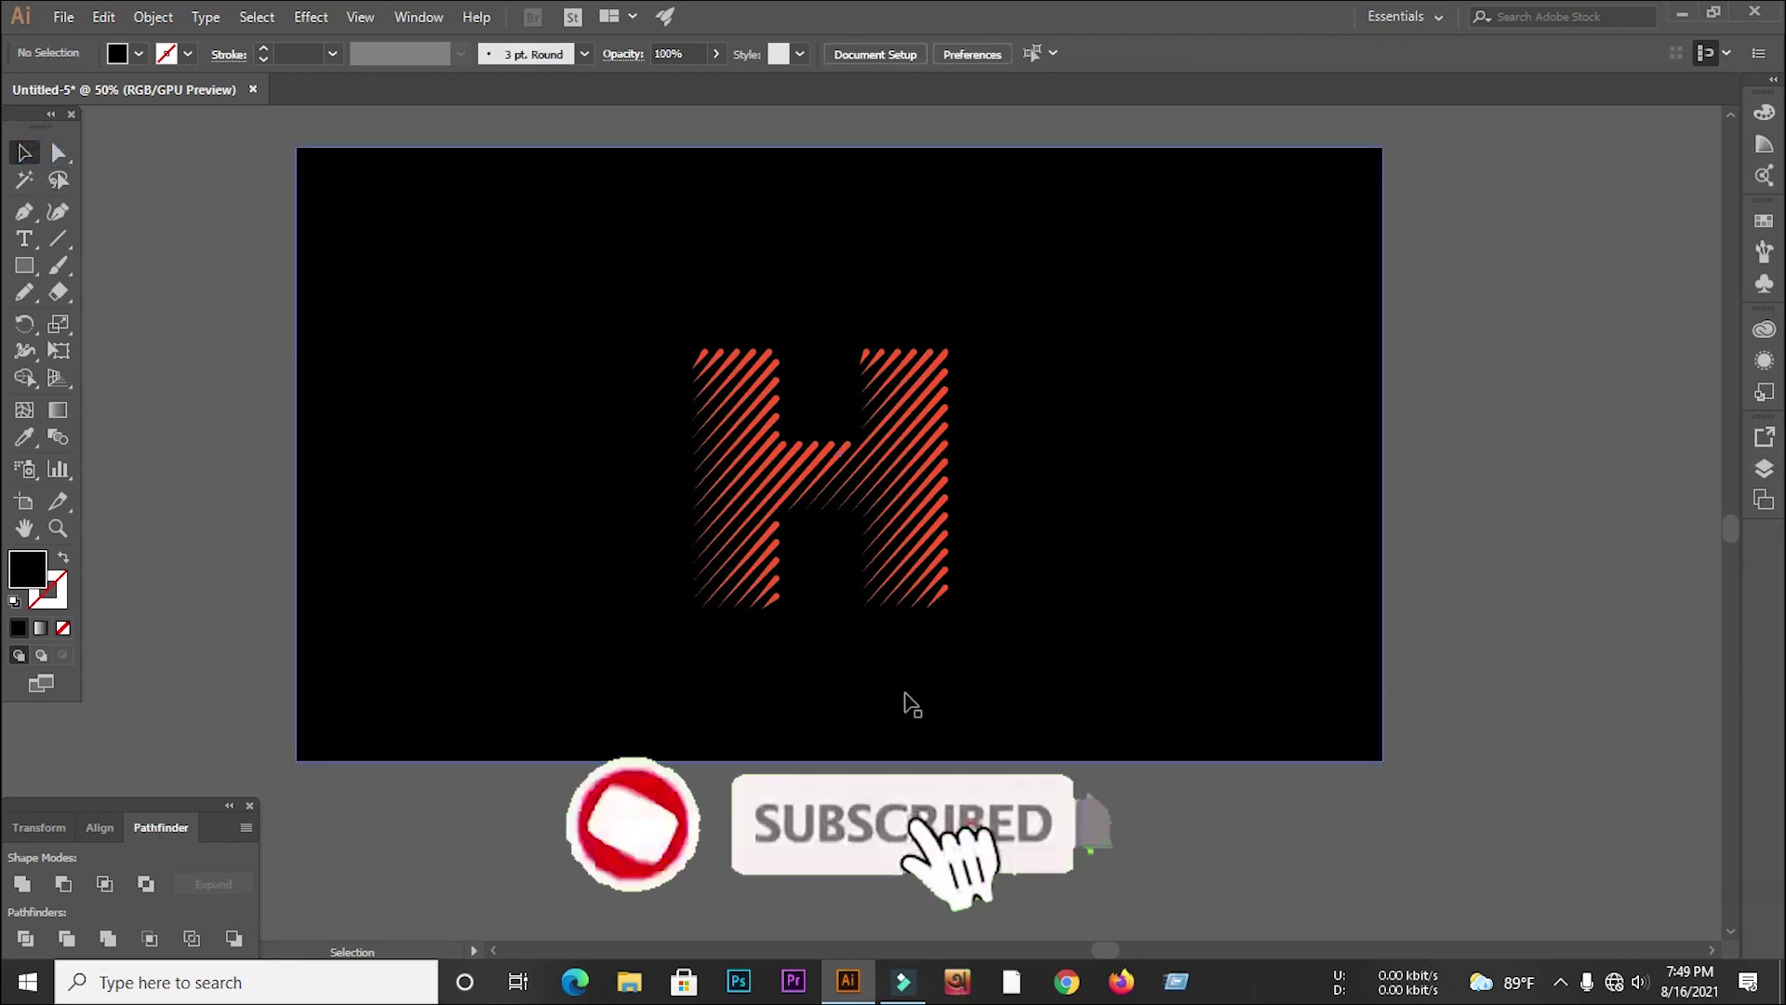
key("ctrl+equal")
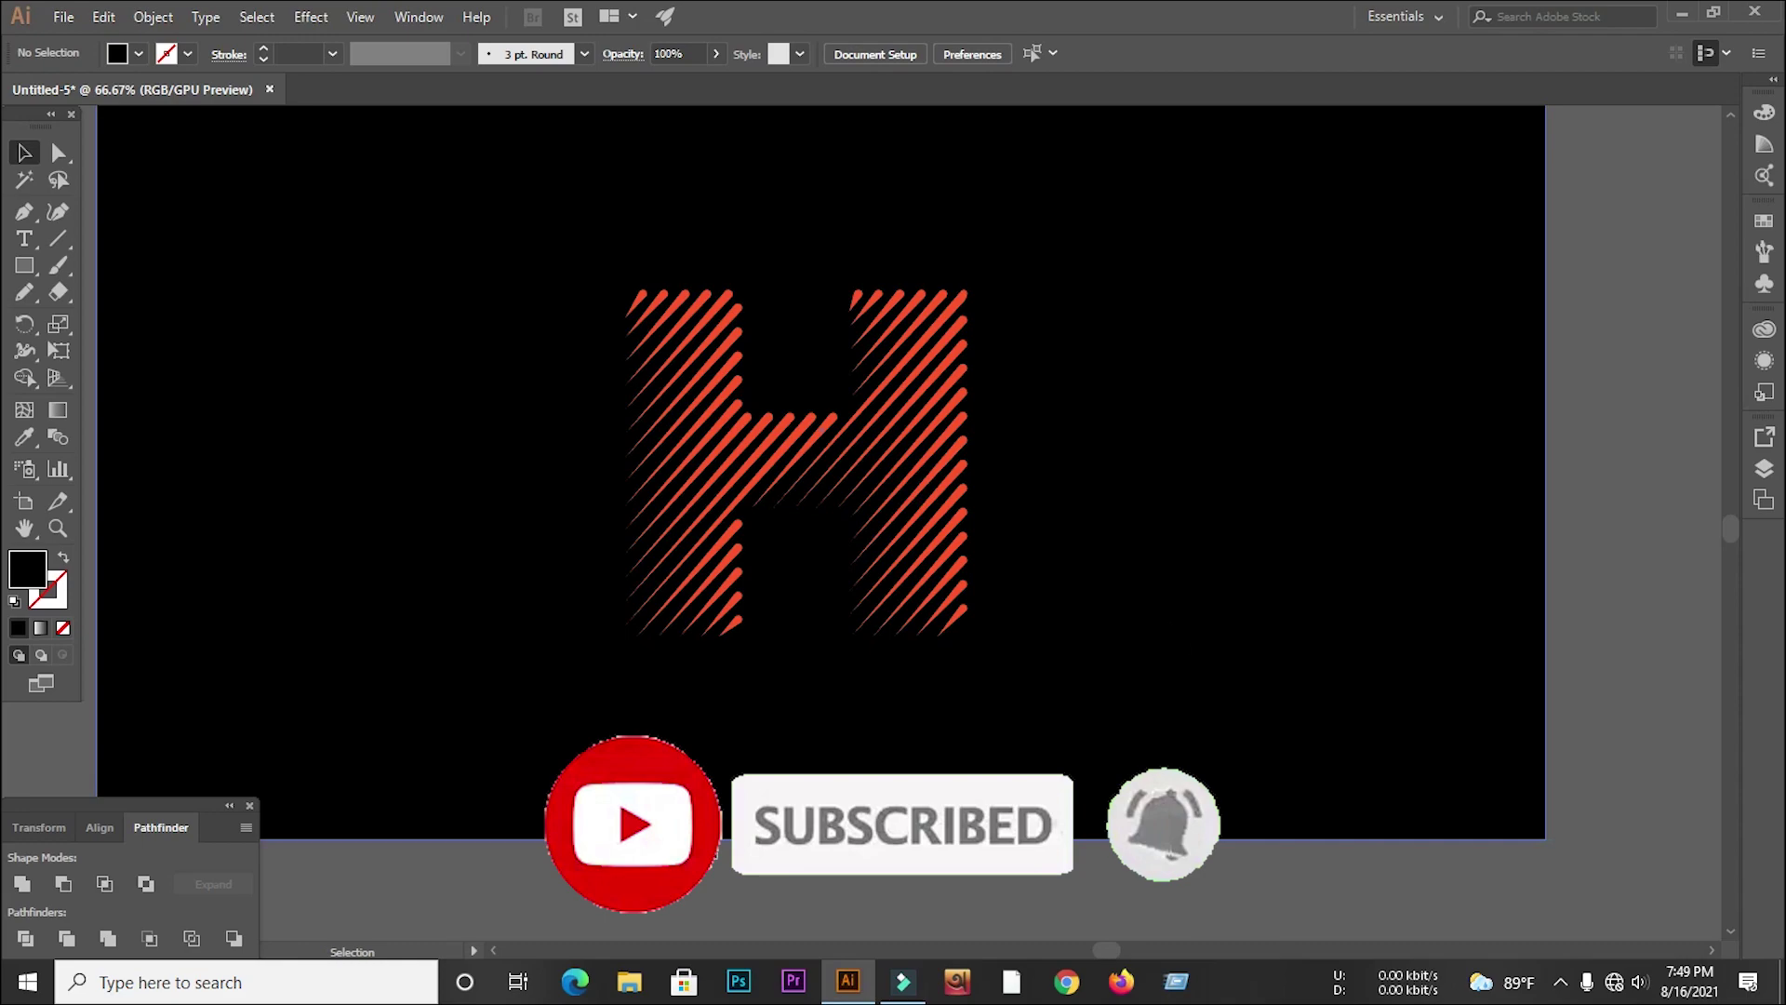